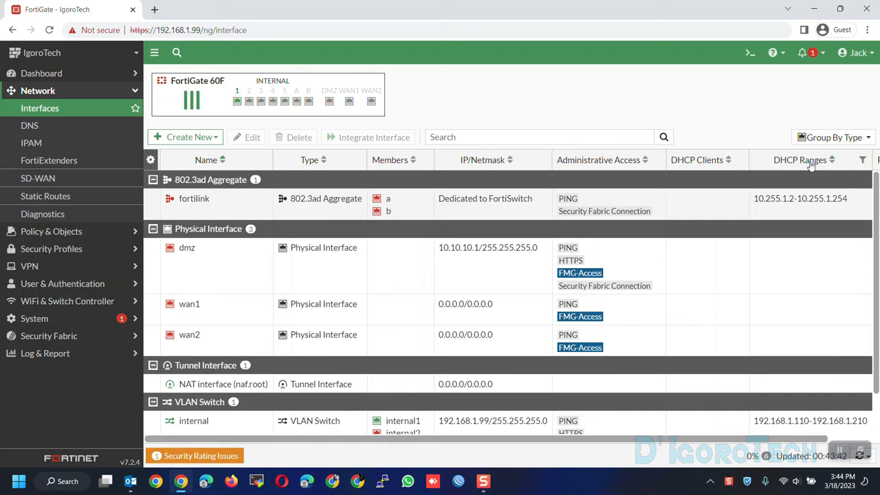
- Examine the aggregate, physical, tunnel and VLAN switch interfaces, including their members, IP addresses, administrative access and DHCP ranges
{"action": "scroll", "coordinate": [756, 462], "scroll_direction": "right", "scroll_amount": 1}
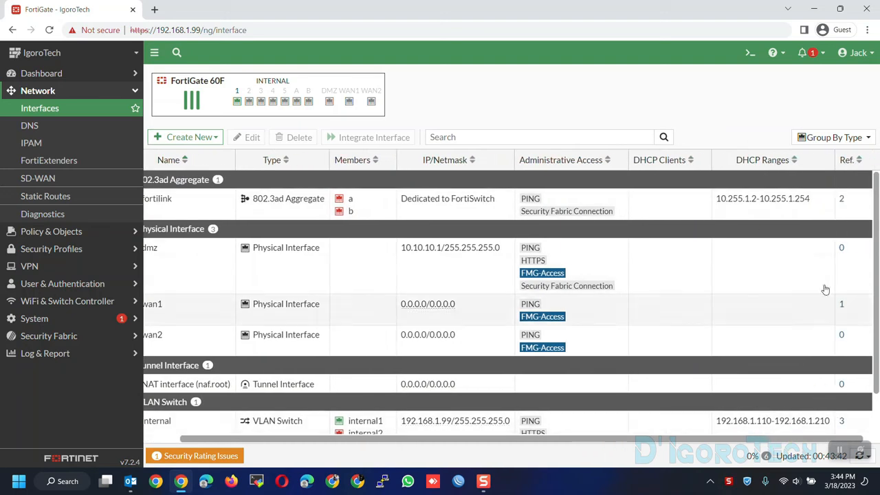
{"action": "scroll", "coordinate": [628, 464], "scroll_direction": "left", "scroll_amount": 1}
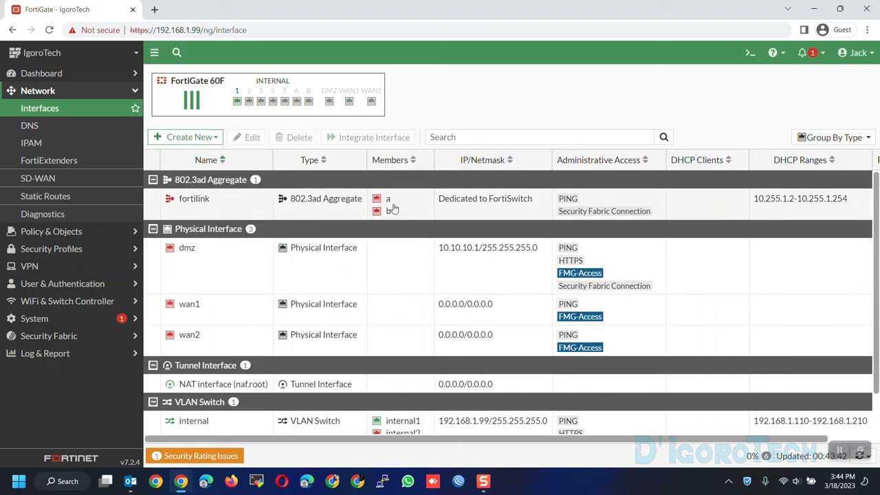
{"action": "mouse_move", "coordinate": [308, 108]}
{"action": "left_click", "coordinate": [548, 206]}
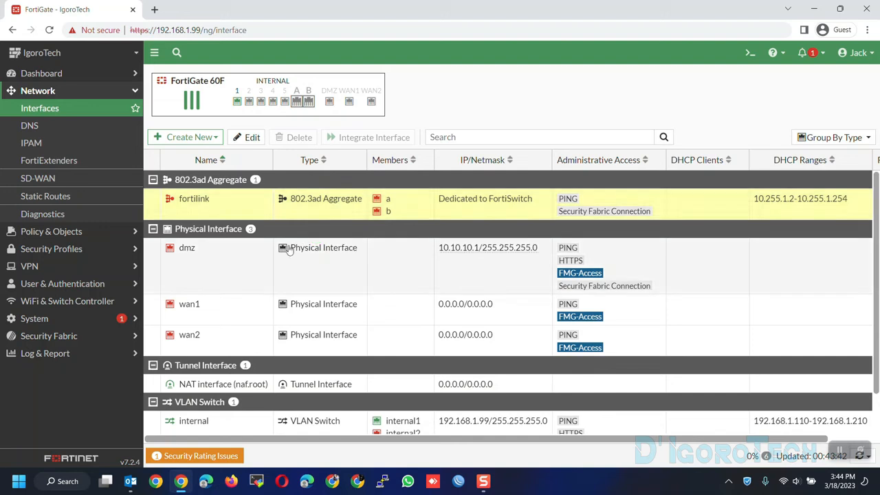
{"action": "left_click", "coordinate": [209, 266]}
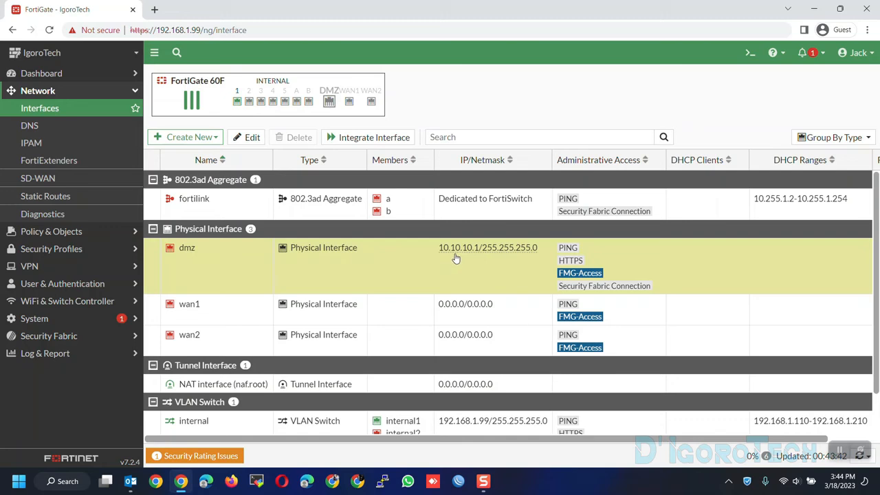
{"action": "scroll", "coordinate": [220, 307], "scroll_direction": "down", "scroll_amount": 1}
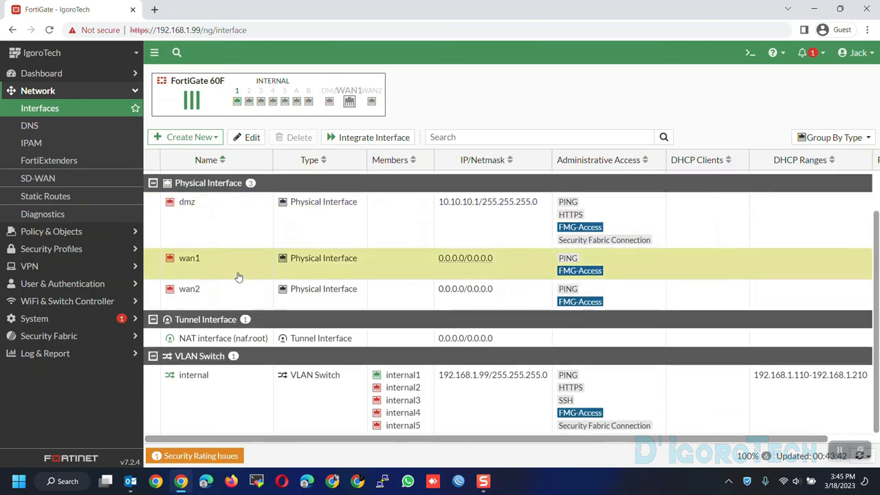
{"action": "scroll", "coordinate": [238, 277], "scroll_direction": "up", "scroll_amount": 1}
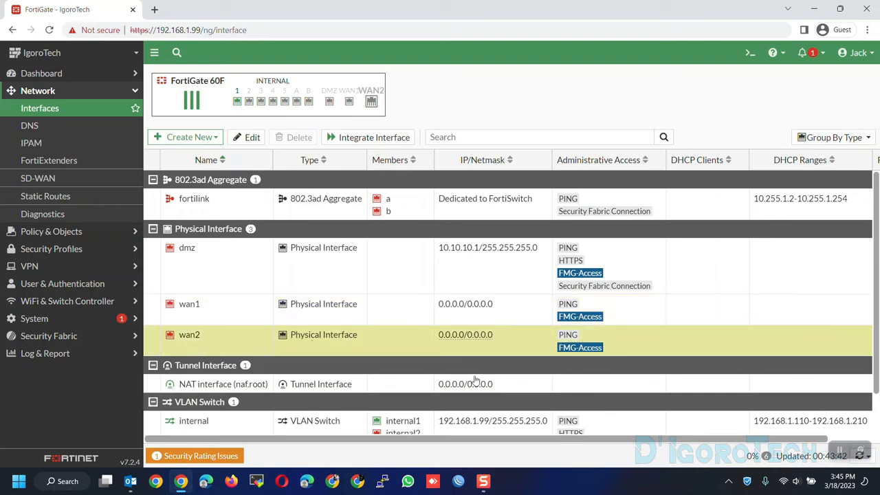
{"action": "mouse_move", "coordinate": [196, 386]}
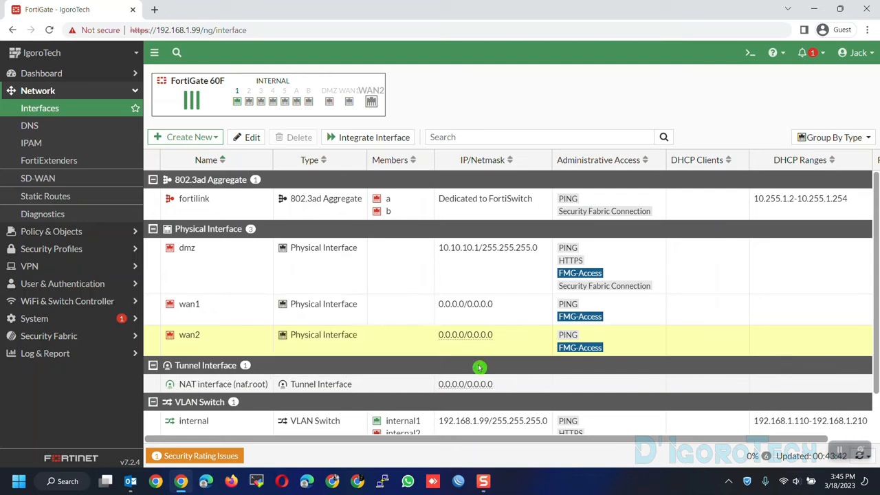
- Collapse the 802.3ad Aggregate, Physical Interface and Tunnel Interface groups, leaving only the VLAN Switch group expanded
{"action": "left_click", "coordinate": [152, 180]}
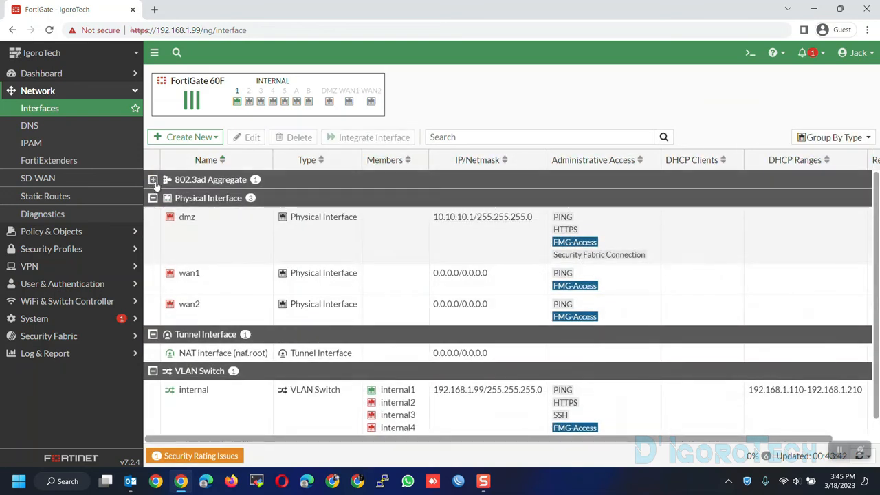
{"action": "left_click", "coordinate": [152, 180]}
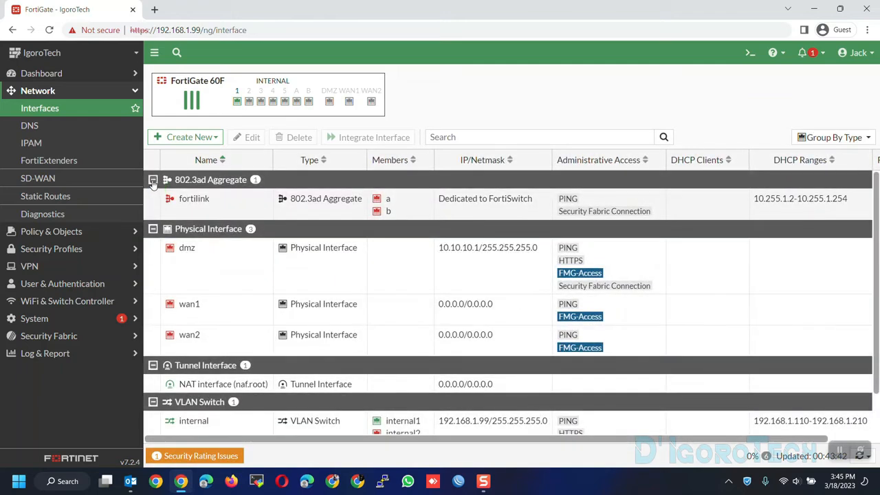
{"action": "left_click", "coordinate": [153, 180]}
{"action": "left_click", "coordinate": [153, 198]}
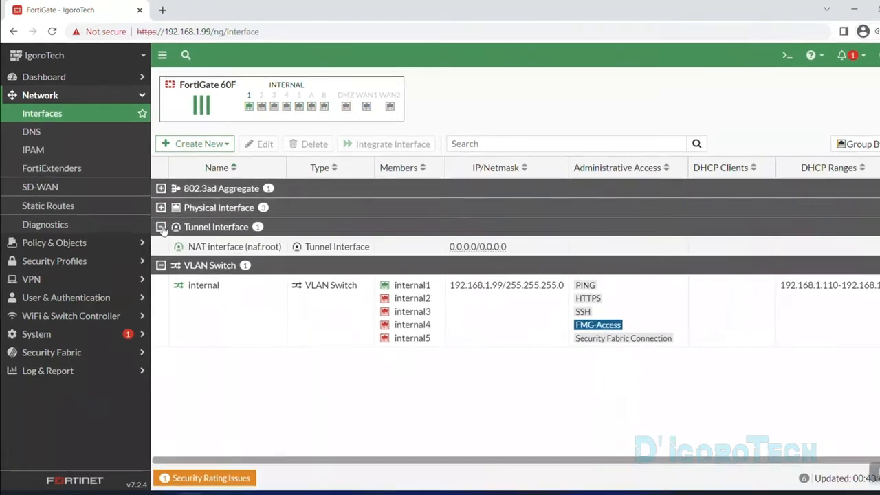
{"action": "left_click", "coordinate": [160, 227]}
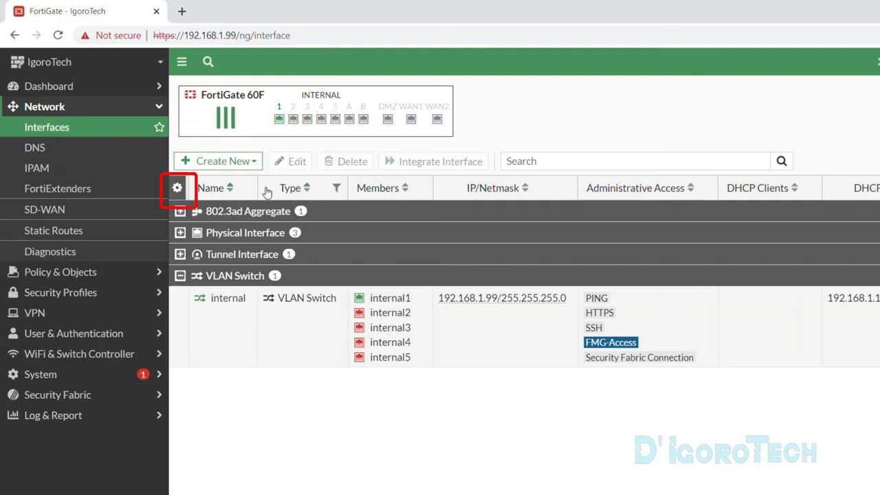
- Review the selectable table columns and compare the internal VLAN switch's IP address and HTTPS access with the browser address
{"action": "right_click", "coordinate": [268, 190]}
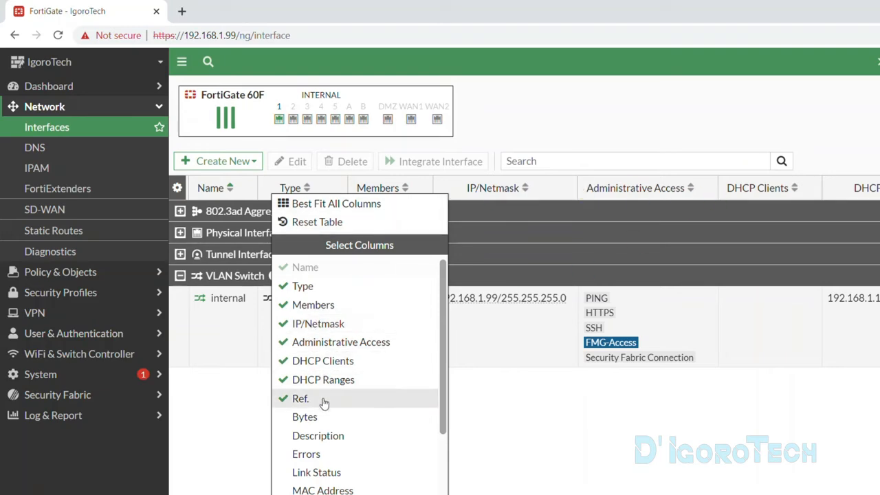
{"action": "left_click", "coordinate": [264, 373]}
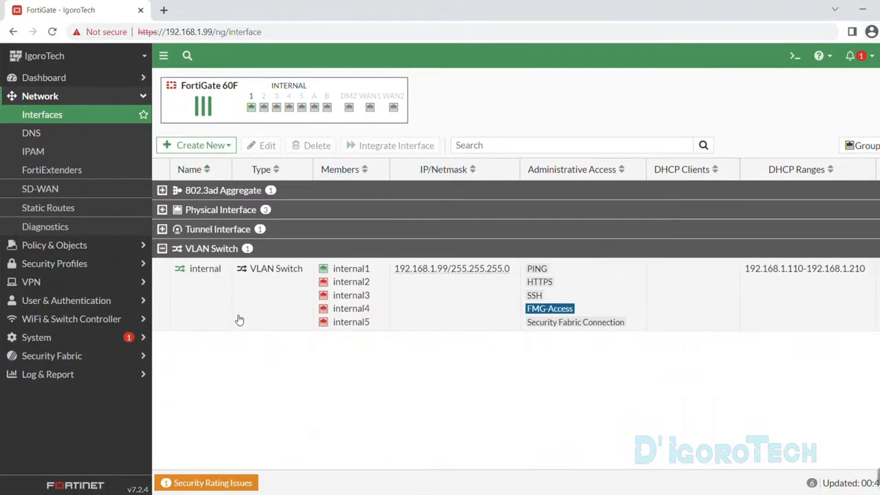
{"action": "left_click", "coordinate": [239, 319]}
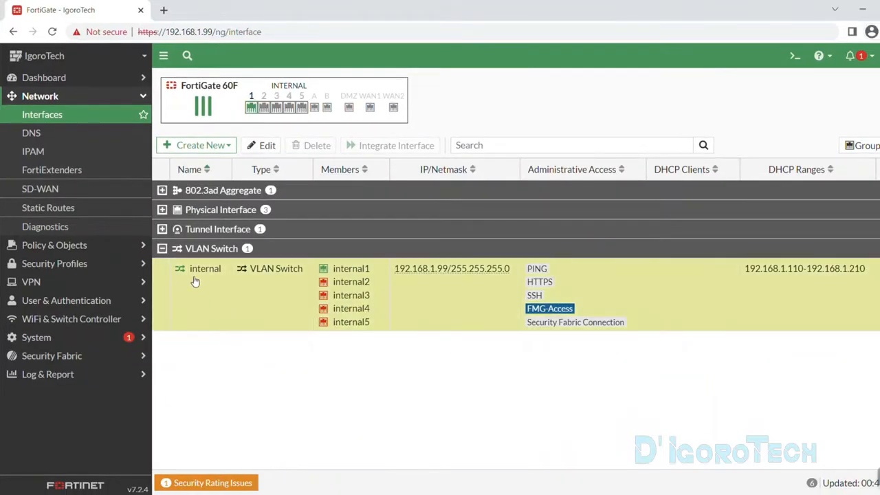
{"action": "mouse_move", "coordinate": [189, 269]}
{"action": "double_click", "coordinate": [443, 272]}
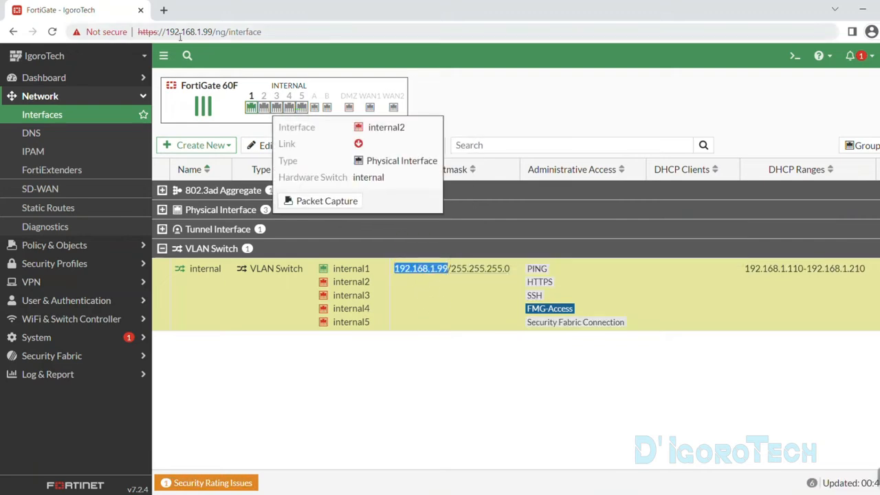
{"action": "left_click_drag", "start_coordinate": [165, 32], "coordinate": [210, 36]}
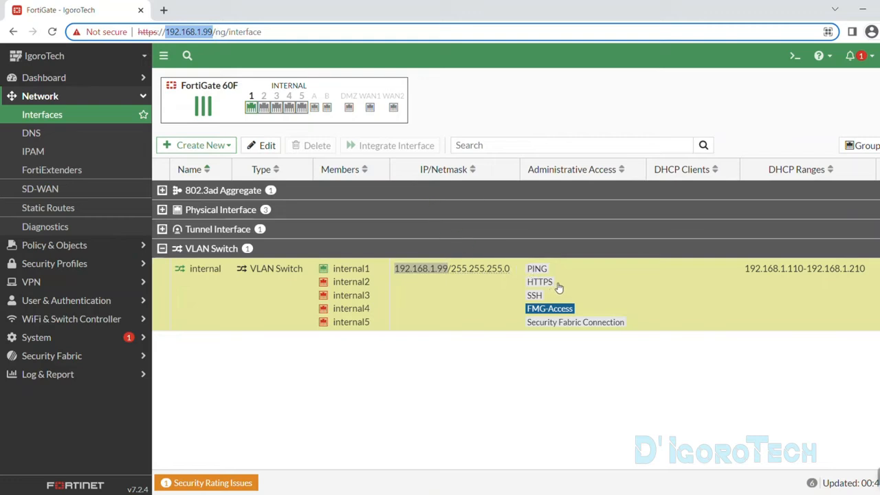
{"action": "left_click_drag", "start_coordinate": [554, 284], "coordinate": [525, 286]}
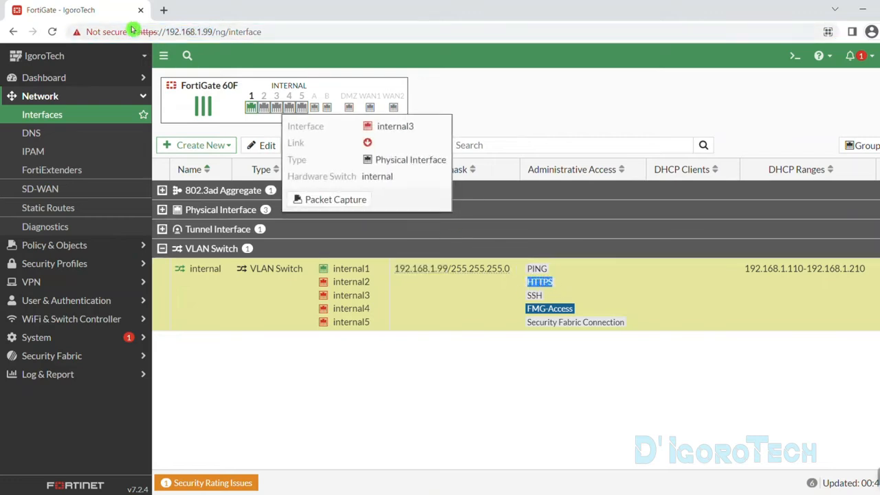
{"action": "left_click_drag", "start_coordinate": [137, 32], "coordinate": [160, 32]}
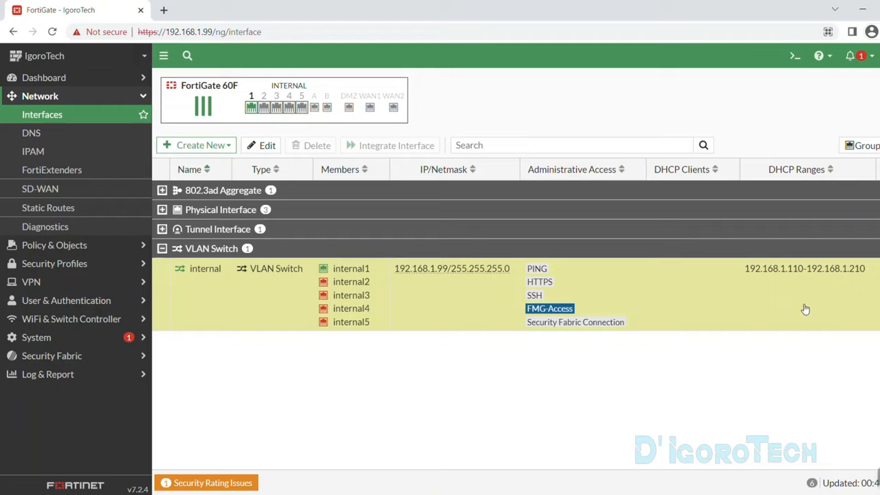
- Open the internal VLAN switch interface for editing and set its alias to Admin
{"action": "double_click", "coordinate": [414, 300]}
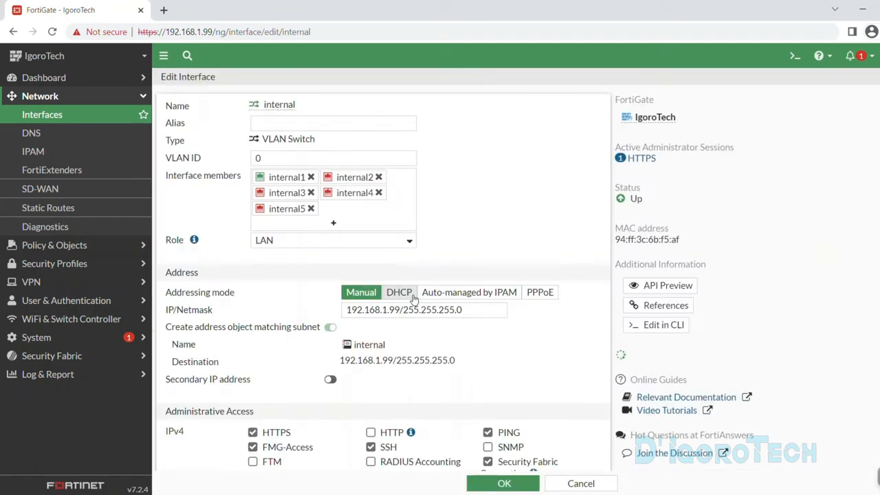
{"action": "left_click", "coordinate": [268, 122]}
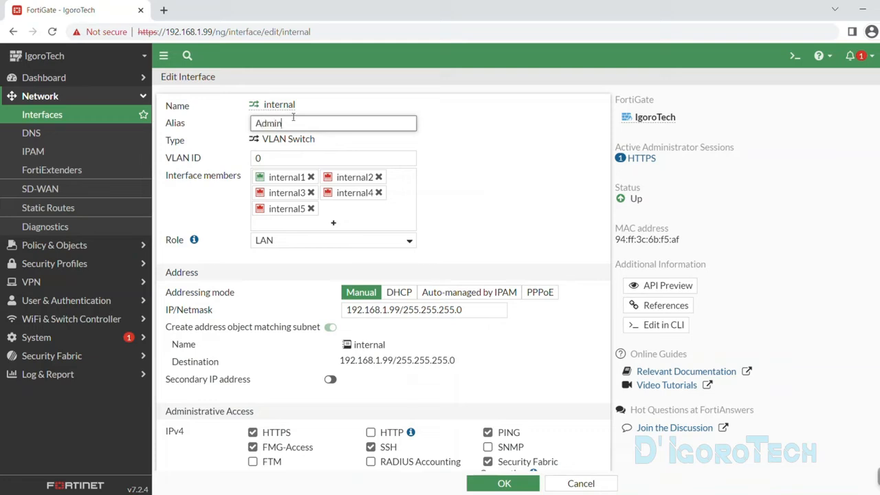
{"action": "key", "text": "Tab"}
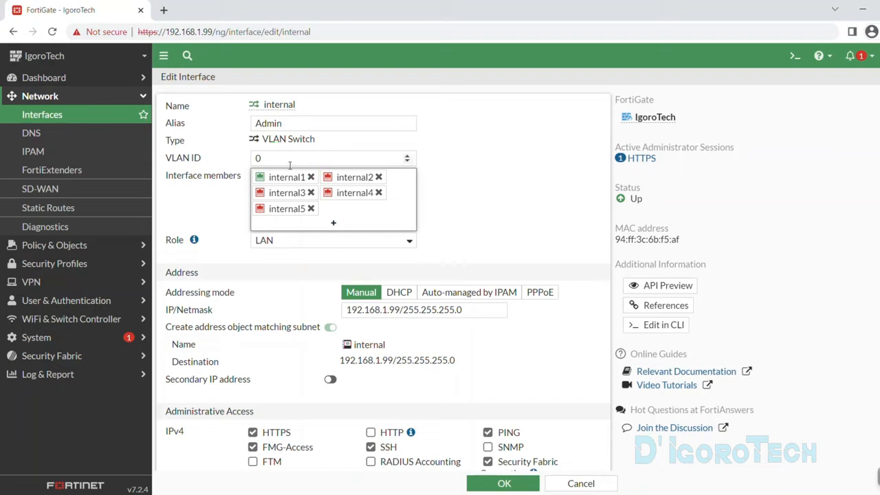
{"action": "key", "text": "shift+Tab"}
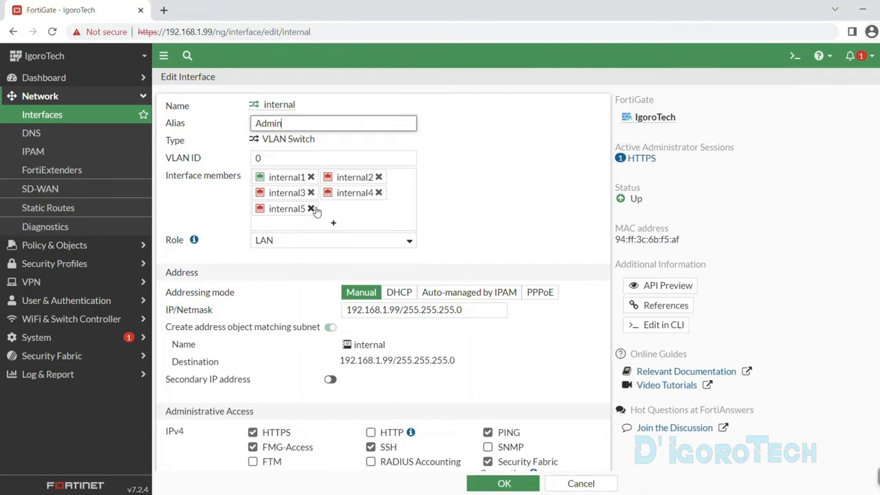
- Remove internal4 and internal5 from the interface members and add both back
{"action": "left_click", "coordinate": [379, 193]}
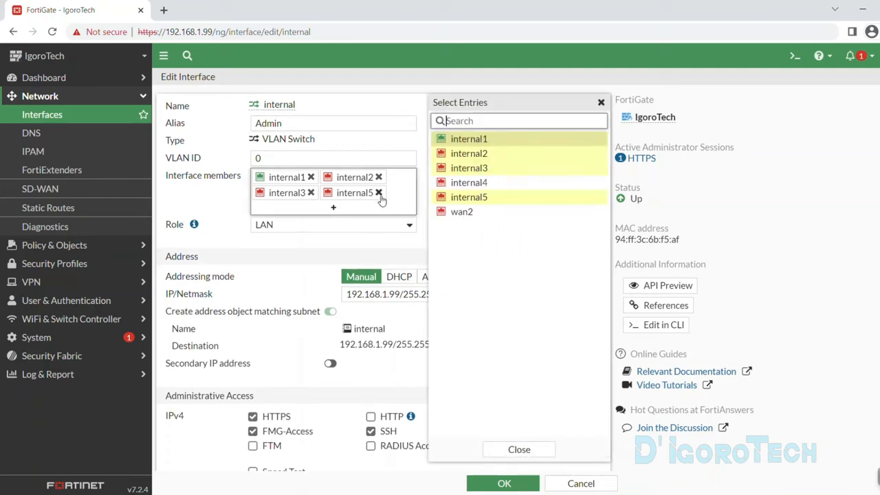
{"action": "left_click", "coordinate": [379, 193]}
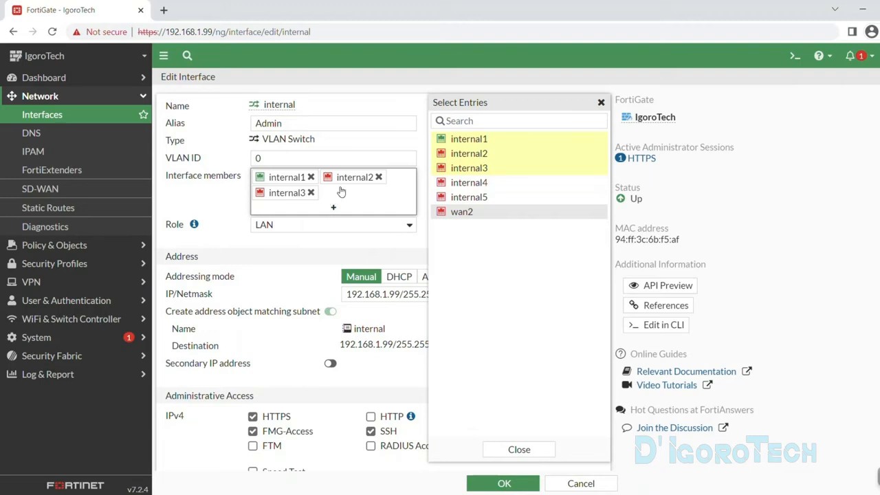
{"action": "left_click", "coordinate": [459, 182]}
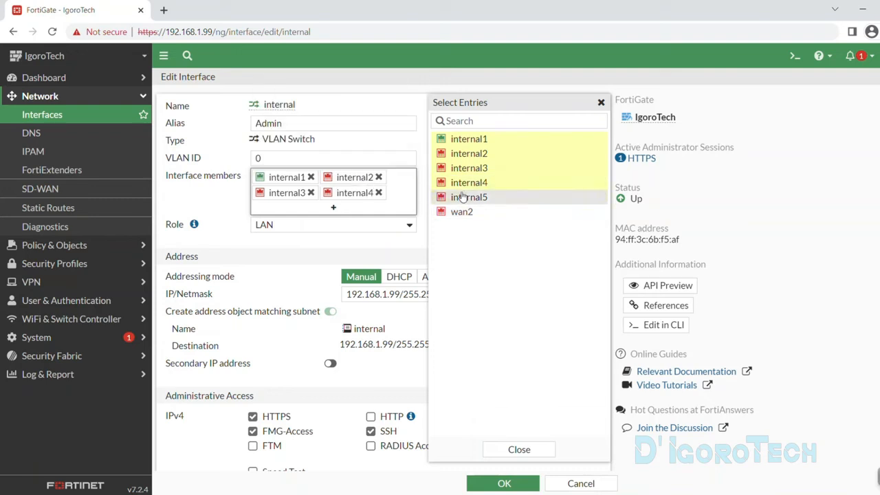
{"action": "left_click", "coordinate": [459, 197]}
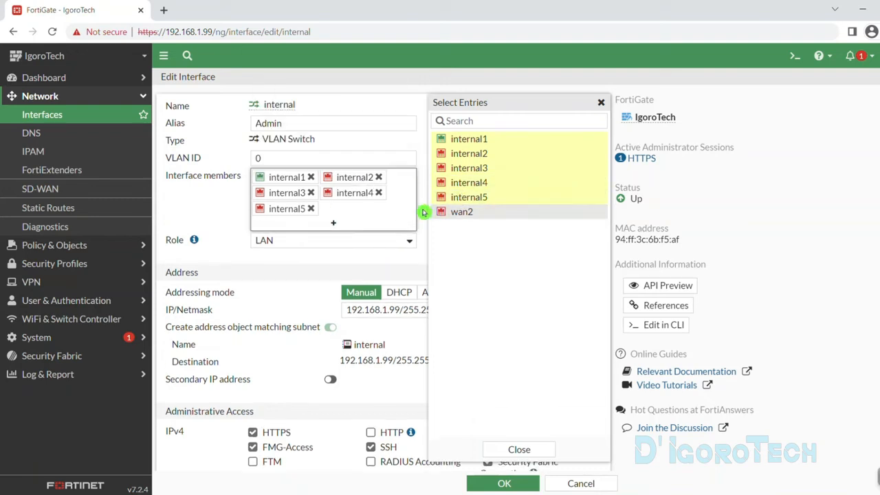
{"action": "left_click", "coordinate": [600, 103]}
- Keep the interface role as LAN and set its IP/Netmask to 192.168.1.254/255.255.255.0
{"action": "left_click", "coordinate": [261, 241]}
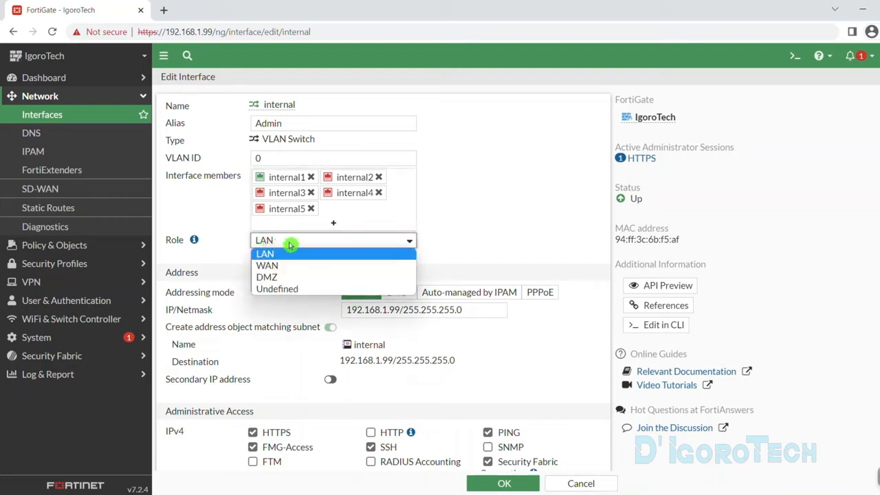
{"action": "left_click", "coordinate": [290, 242]}
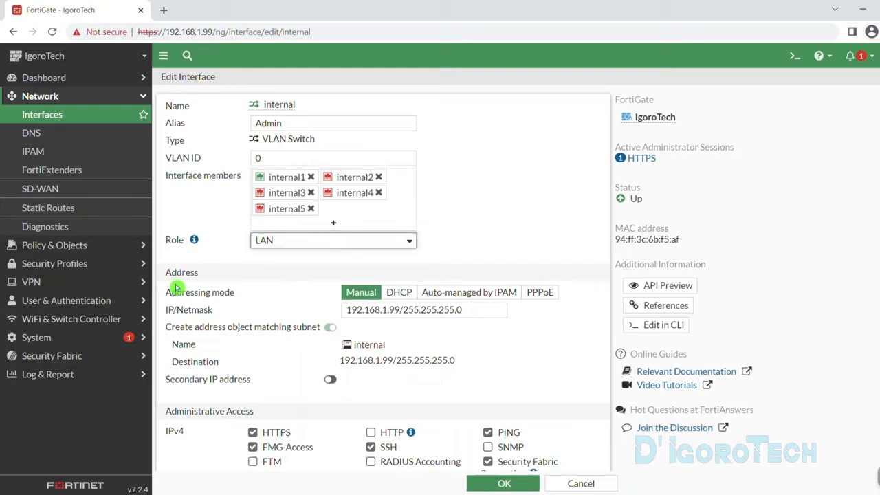
{"action": "left_click", "coordinate": [374, 309]}
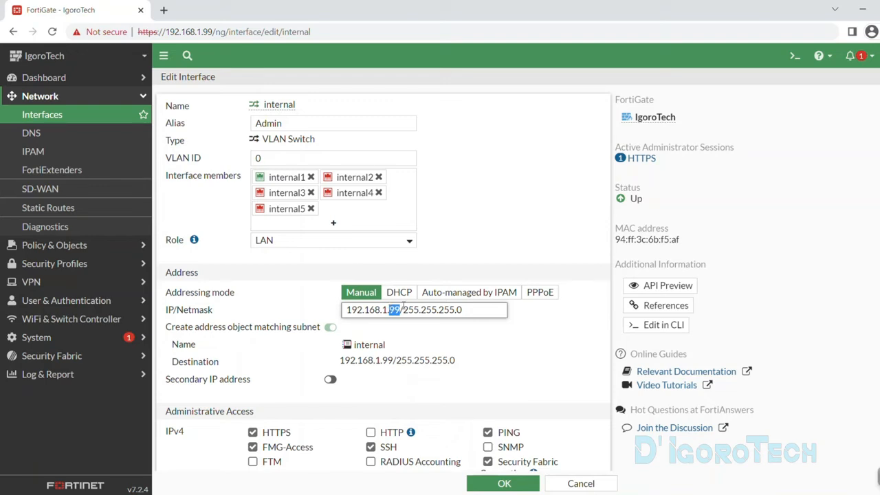
{"action": "type", "text": "254"}
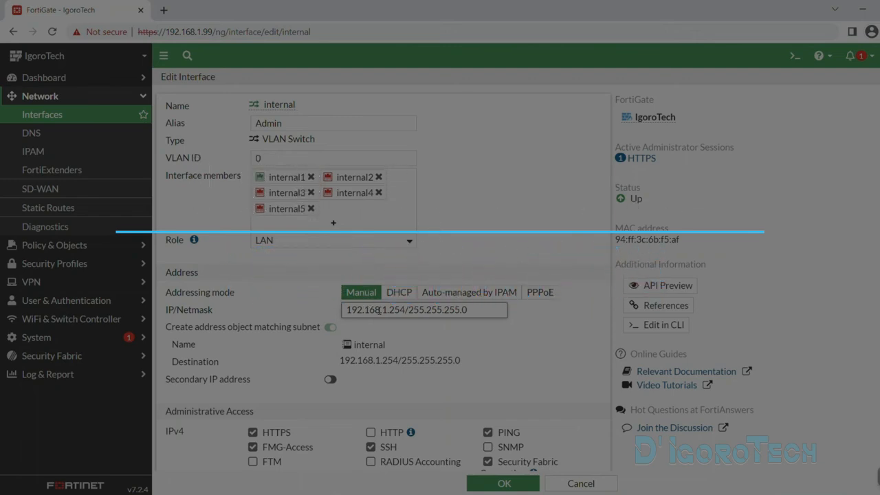
- Disable FMG-Access and Security Fabric Connection in the interface's IPv4 administrative access
{"action": "scroll", "coordinate": [198, 264], "scroll_direction": "down", "scroll_amount": 1}
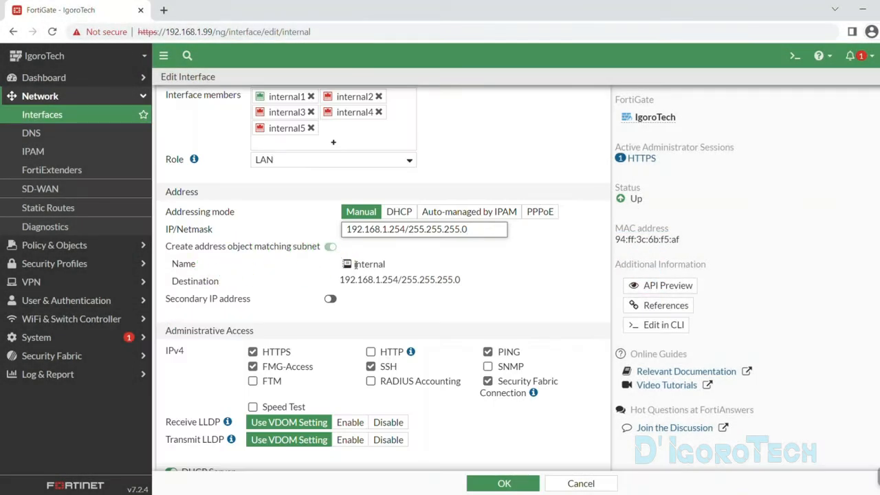
{"action": "left_click_drag", "start_coordinate": [352, 265], "coordinate": [387, 264]}
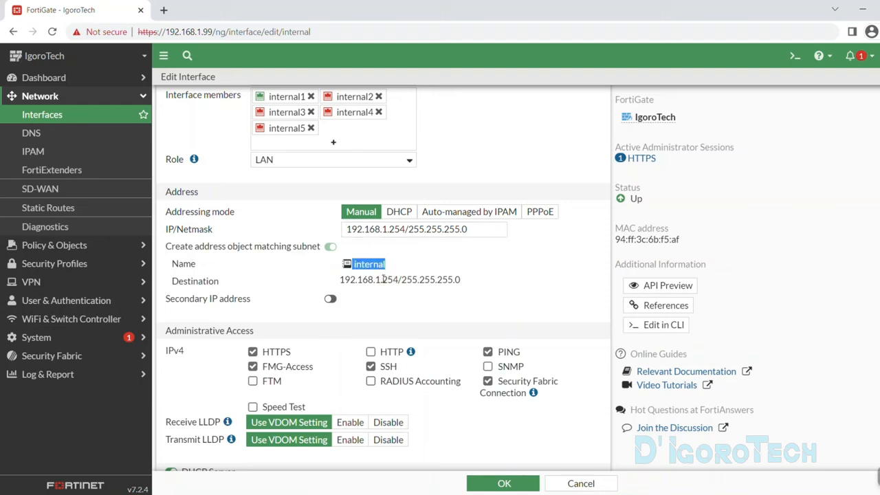
{"action": "scroll", "coordinate": [400, 277], "scroll_direction": "down", "scroll_amount": 3}
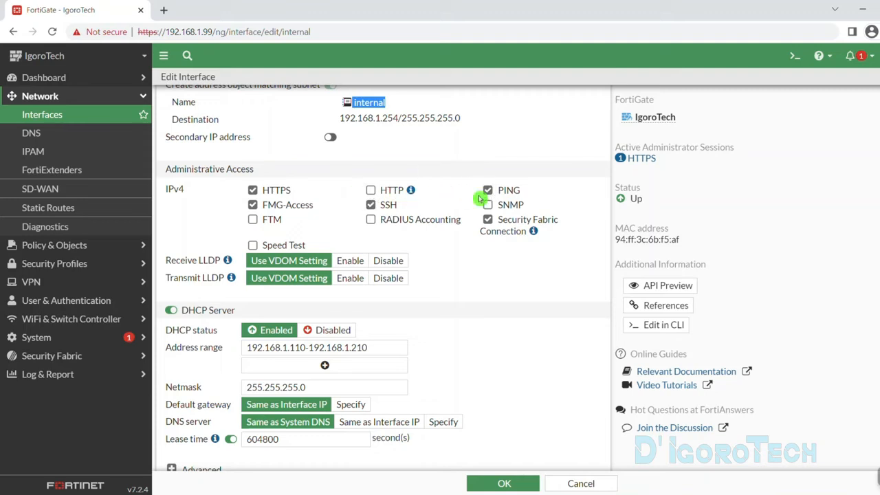
{"action": "left_click", "coordinate": [254, 206]}
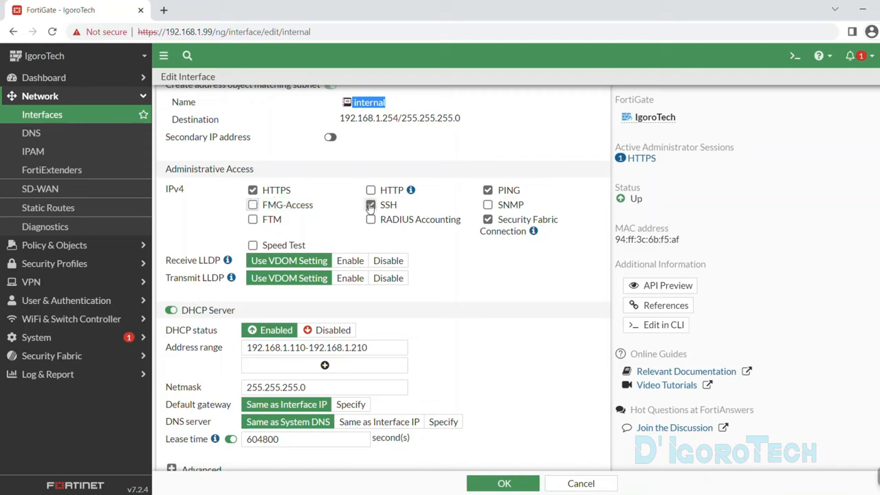
{"action": "left_click", "coordinate": [488, 220]}
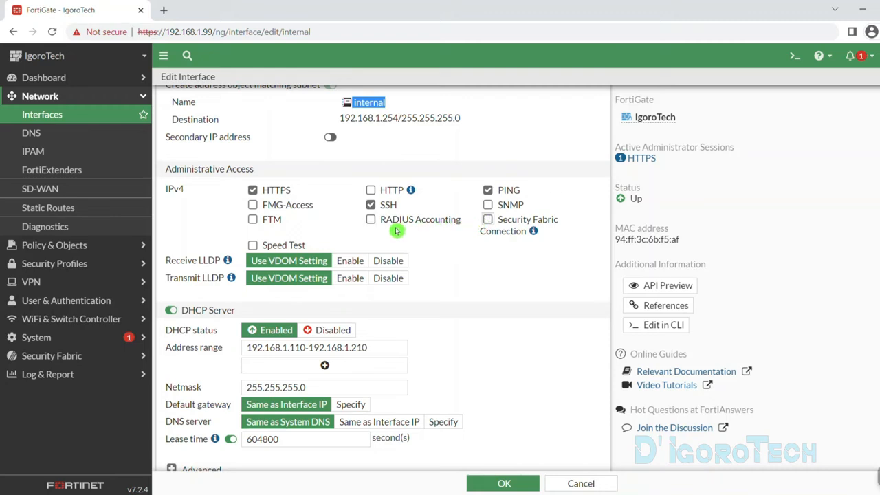
- Change the DHCP server's address range to 192.168.1.100-192.168.1.200
{"action": "scroll", "coordinate": [395, 231], "scroll_direction": "down", "scroll_amount": 1}
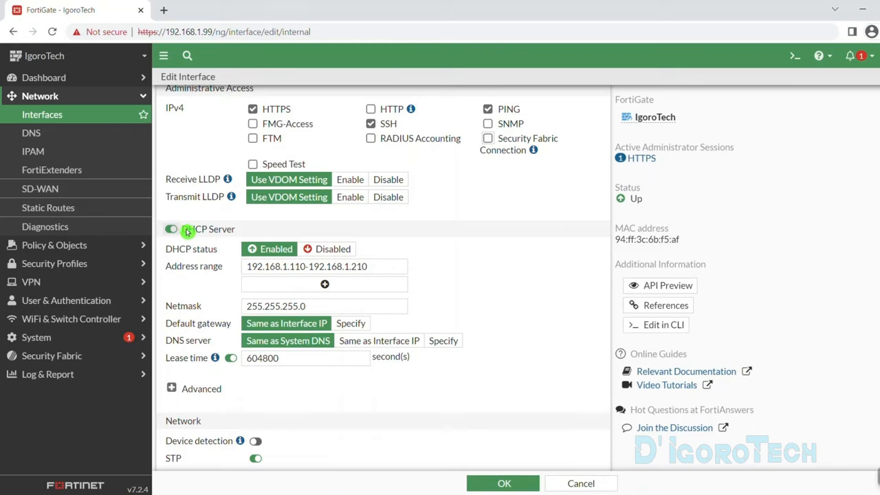
{"action": "left_click", "coordinate": [302, 268]}
{"action": "key", "text": "BackSpace"}
{"action": "type", "text": "0"}
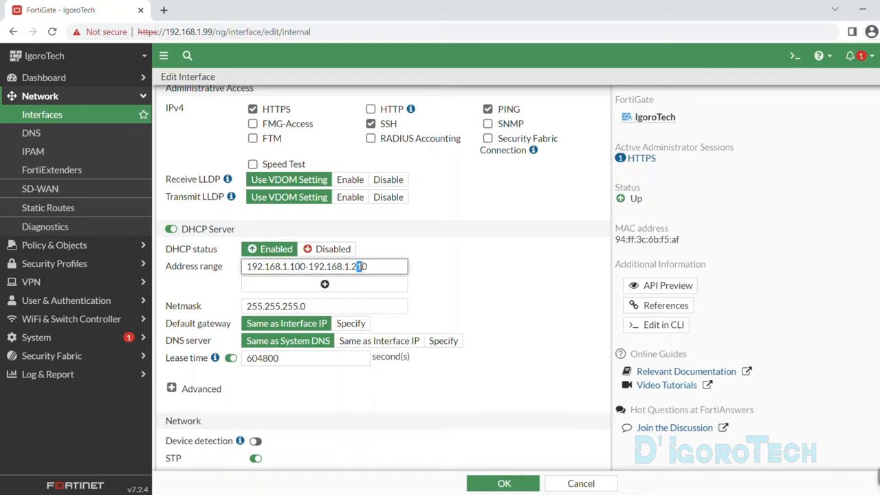
- Add a second DHCP address range of 192.168.1.210-192.168.1.250 and remove the extra third range
{"action": "left_click", "coordinate": [321, 285]}
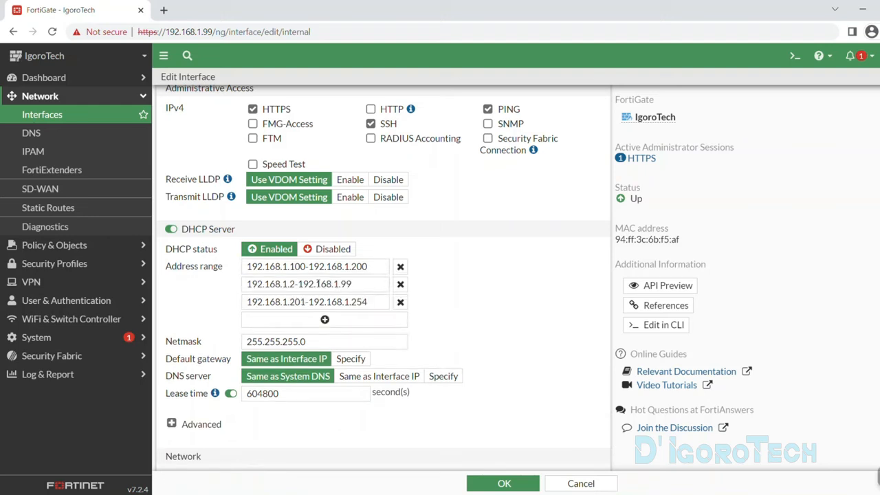
{"action": "left_click", "coordinate": [399, 307]}
{"action": "left_click", "coordinate": [323, 289]}
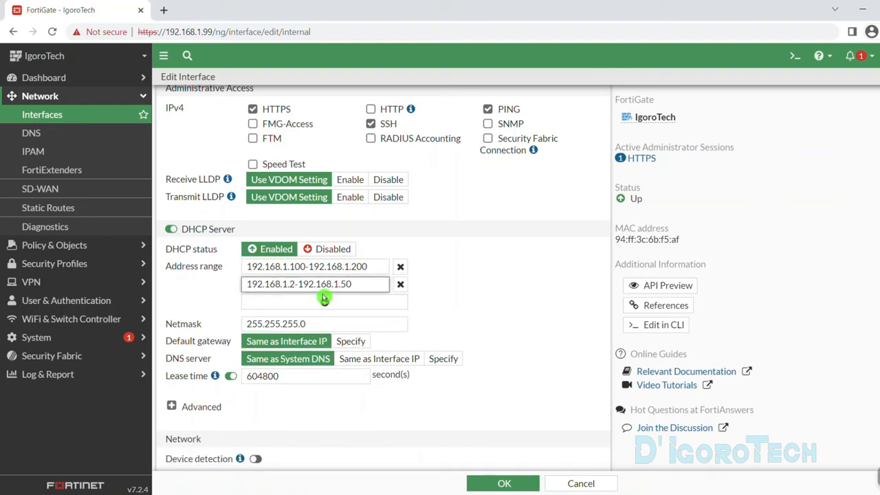
{"action": "type", "text": "10"}
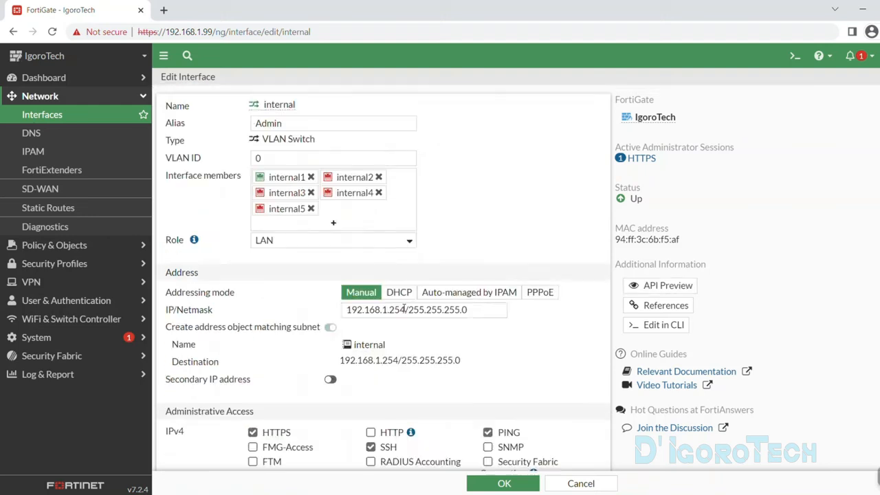
{"action": "left_click_drag", "start_coordinate": [406, 310], "coordinate": [310, 315]}
{"action": "left_click", "coordinate": [359, 286]}
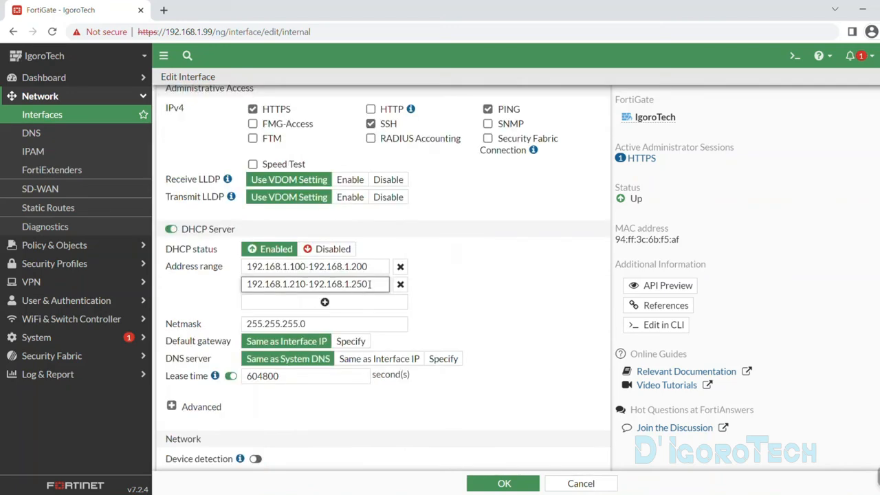
- Compare the DHCP server's netmask with the netmask in the interface's IP/Netmask setting
{"action": "left_click", "coordinate": [318, 324]}
{"action": "left_click_drag", "start_coordinate": [318, 324], "coordinate": [245, 325]}
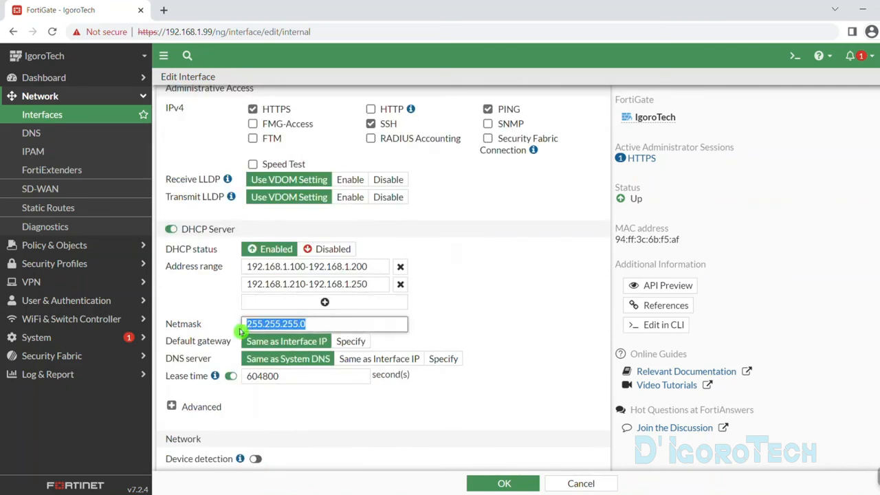
{"action": "scroll", "coordinate": [343, 268], "scroll_direction": "up", "scroll_amount": 1}
{"action": "scroll", "coordinate": [344, 269], "scroll_direction": "up", "scroll_amount": 3}
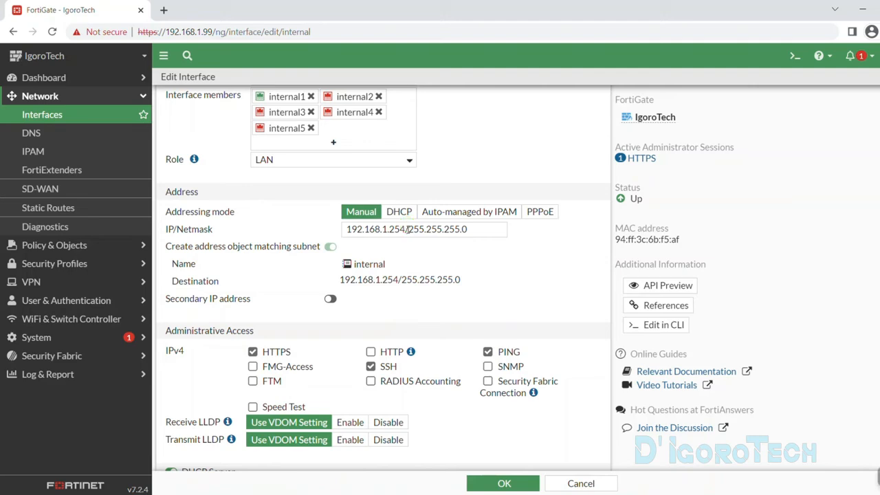
{"action": "left_click_drag", "start_coordinate": [409, 229], "coordinate": [470, 229]}
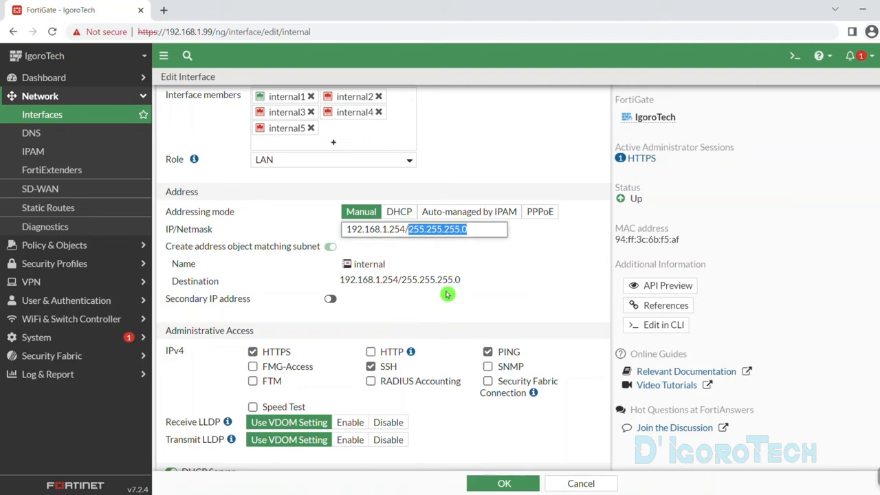
{"action": "scroll", "coordinate": [443, 293], "scroll_direction": "down", "scroll_amount": 3}
{"action": "scroll", "coordinate": [443, 294], "scroll_direction": "down", "scroll_amount": 1}
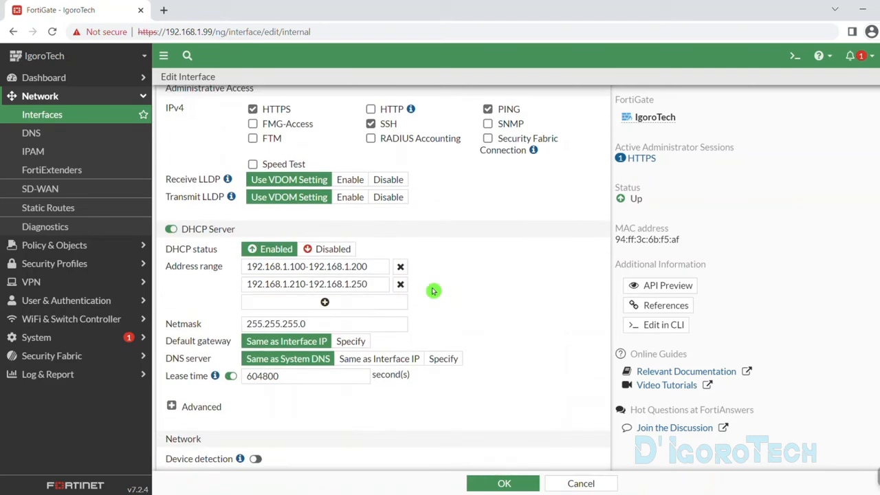
- Switch the DHCP default gateway to Specify and back to Same as Interface IP, and check the interface's IP address
{"action": "left_click", "coordinate": [353, 343]}
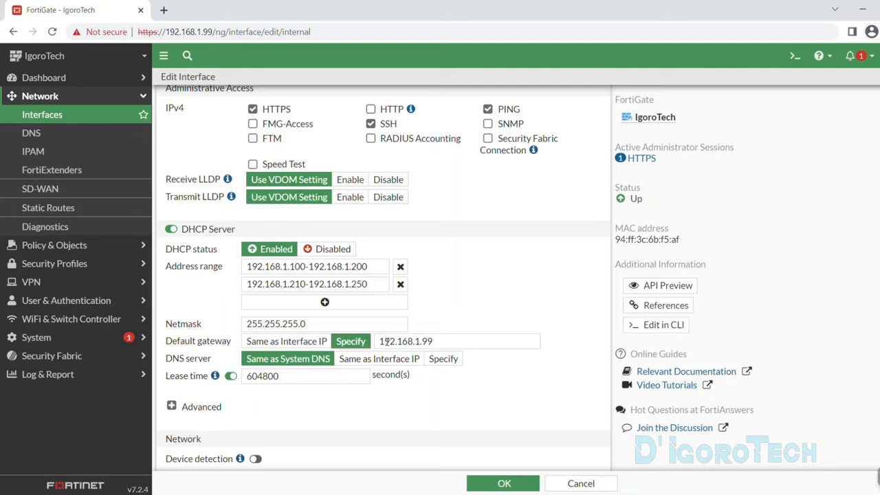
{"action": "left_click_drag", "start_coordinate": [380, 341], "coordinate": [432, 334]}
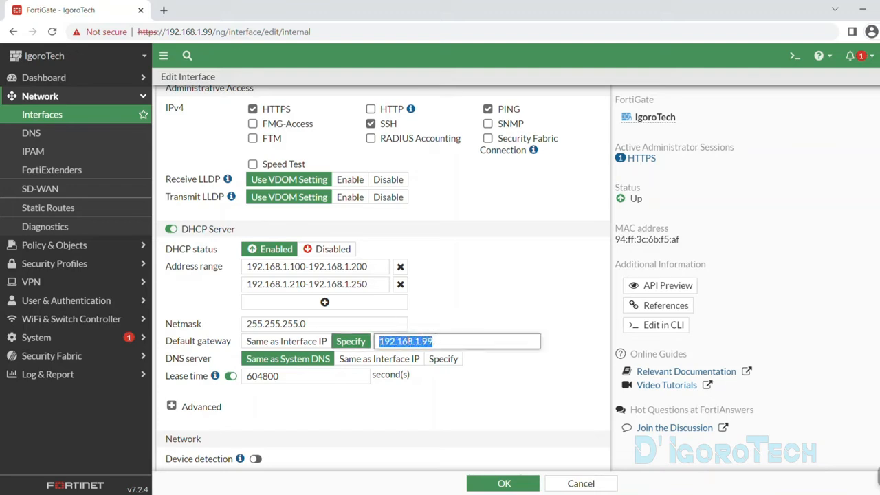
{"action": "left_click", "coordinate": [297, 344]}
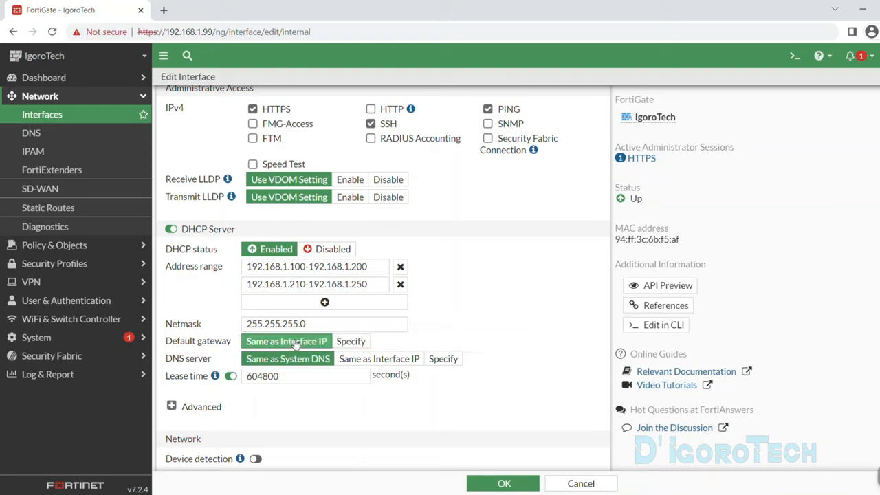
{"action": "scroll", "coordinate": [350, 285], "scroll_direction": "up", "scroll_amount": 5}
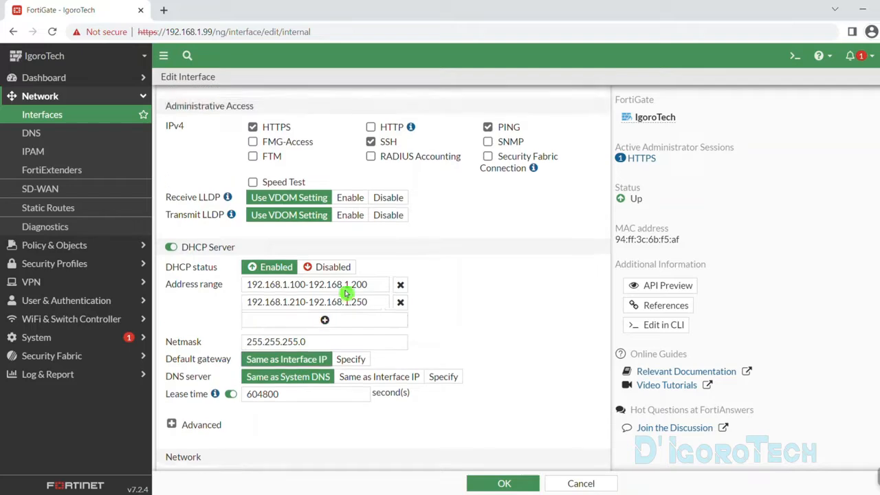
{"action": "left_click_drag", "start_coordinate": [405, 309], "coordinate": [344, 310]}
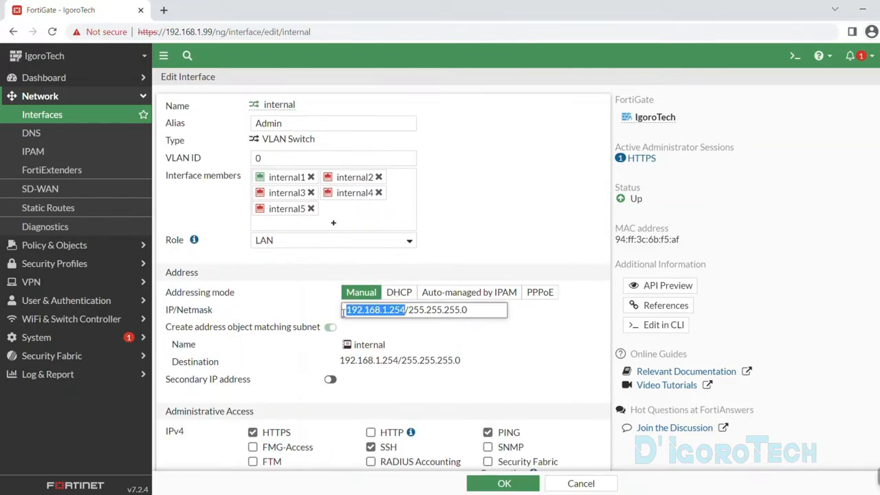
{"action": "scroll", "coordinate": [311, 315], "scroll_direction": "down", "scroll_amount": 3}
{"action": "scroll", "coordinate": [311, 314], "scroll_direction": "down", "scroll_amount": 3}
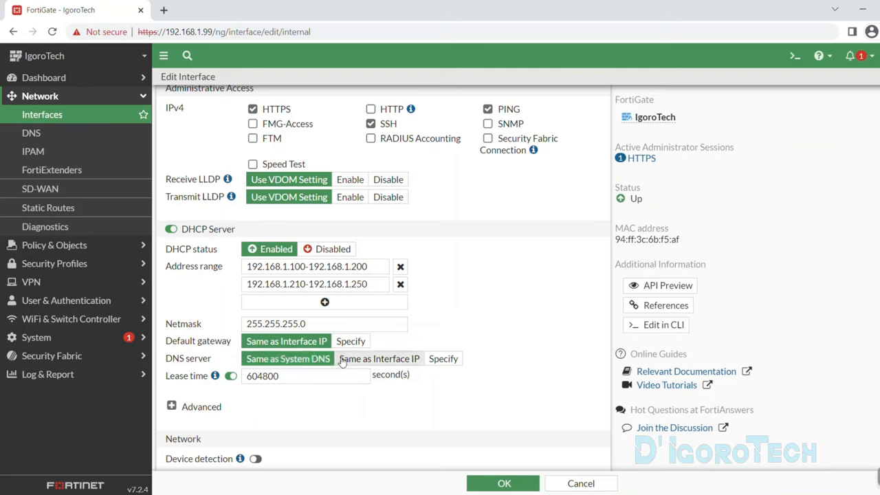
- Switch the DHCP DNS server setting to Specify and add 192.168.1.1 as DNS server 1
{"action": "left_click", "coordinate": [443, 358]}
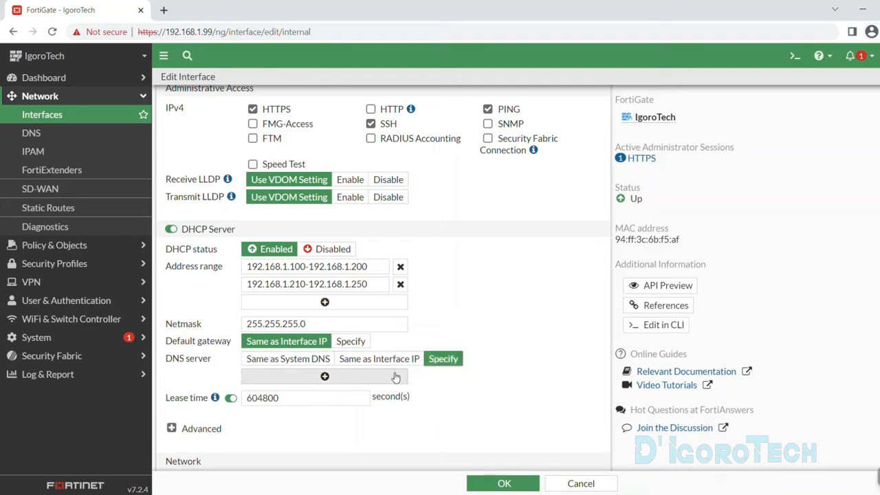
{"action": "left_click", "coordinate": [325, 378]}
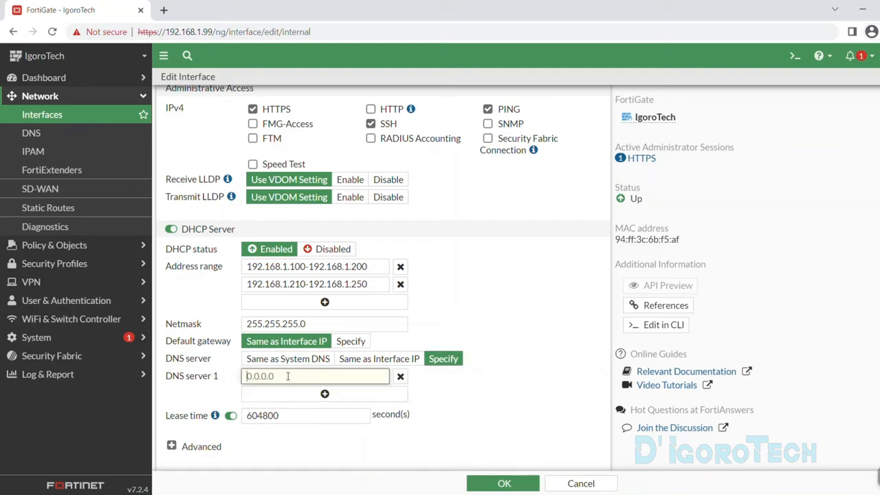
{"action": "type", "text": "192.16"}
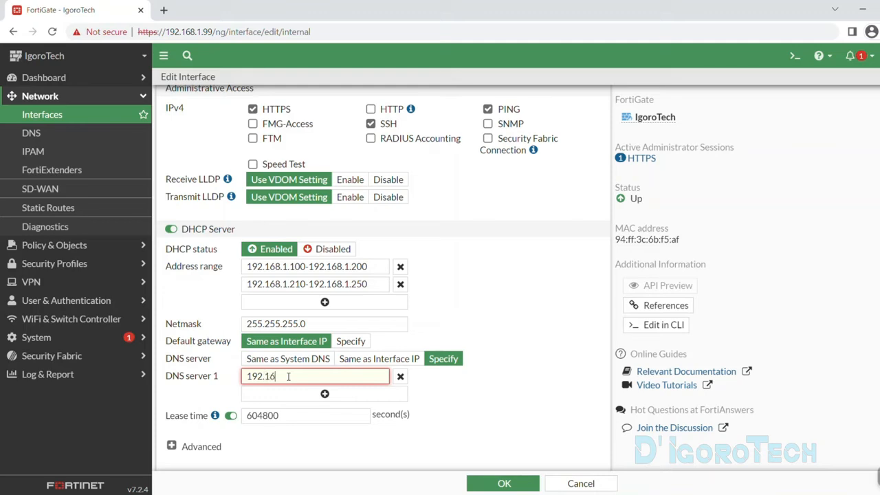
{"action": "type", "text": "8.1.1"}
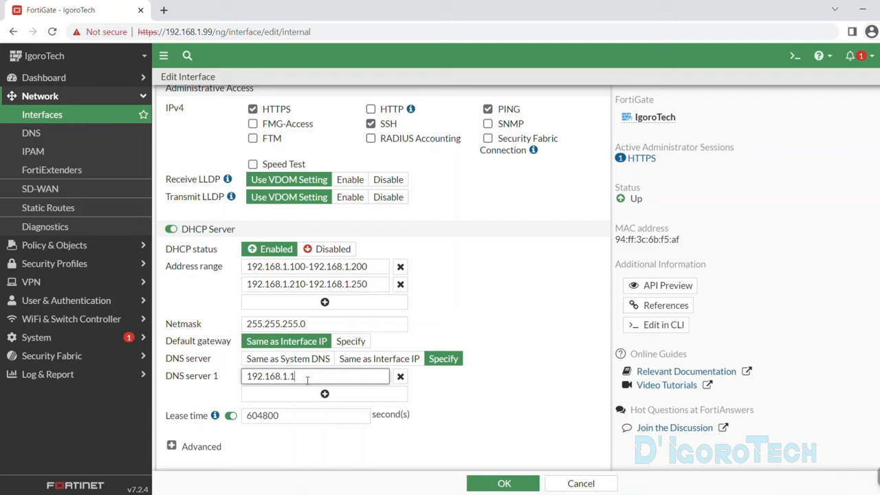
- Replace the DNS server 1 address with 8.8.8.8 and add 1.1.1.1 as DNS server 2
{"action": "left_click_drag", "start_coordinate": [305, 376], "coordinate": [237, 377]}
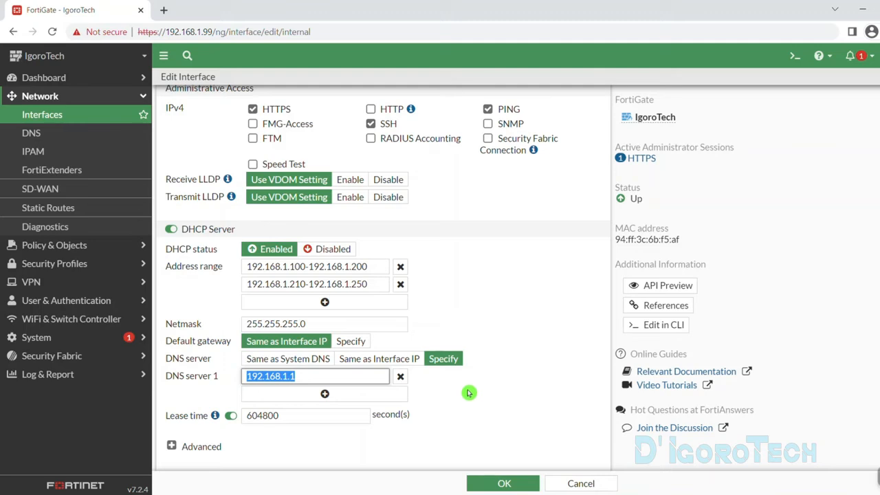
{"action": "type", "text": "8.8.8.8"}
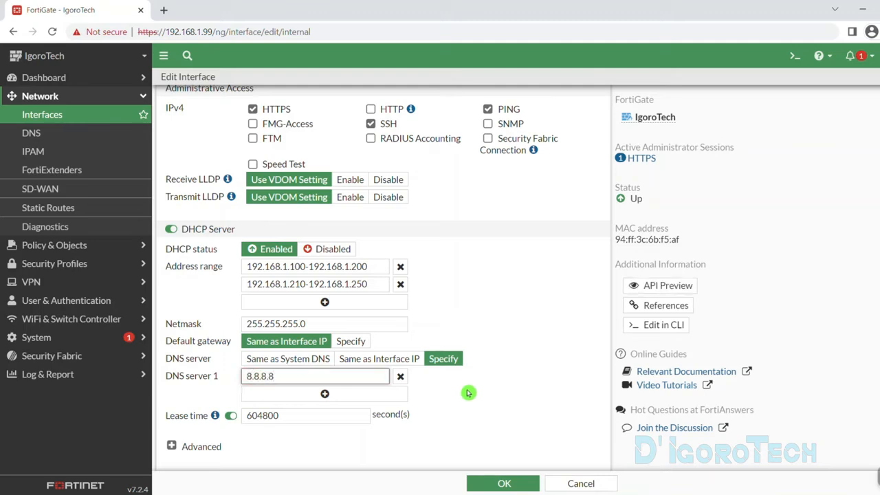
{"action": "left_click", "coordinate": [325, 394]}
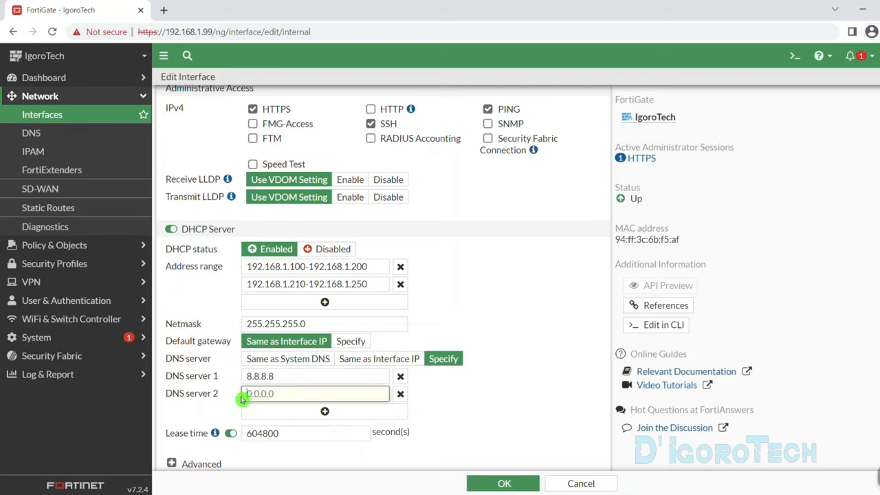
{"action": "type", "text": "1.1.1."}
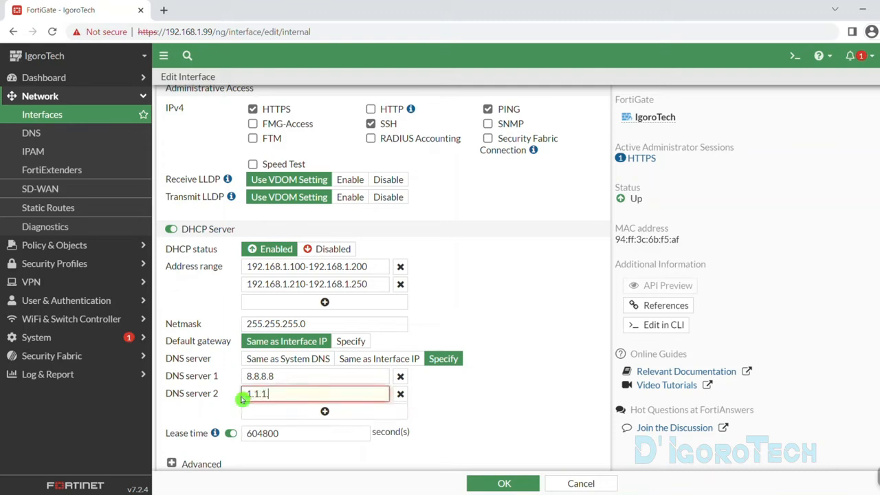
{"action": "type", "text": "1"}
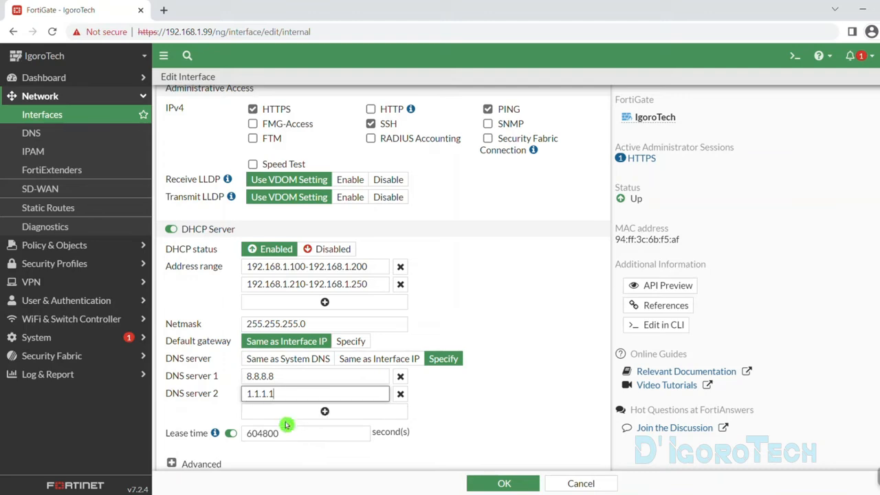
- Check the DHCP lease time and search Google in a new browser tab for "604800 seconds to days"
{"action": "scroll", "coordinate": [291, 424], "scroll_direction": "down", "scroll_amount": 1}
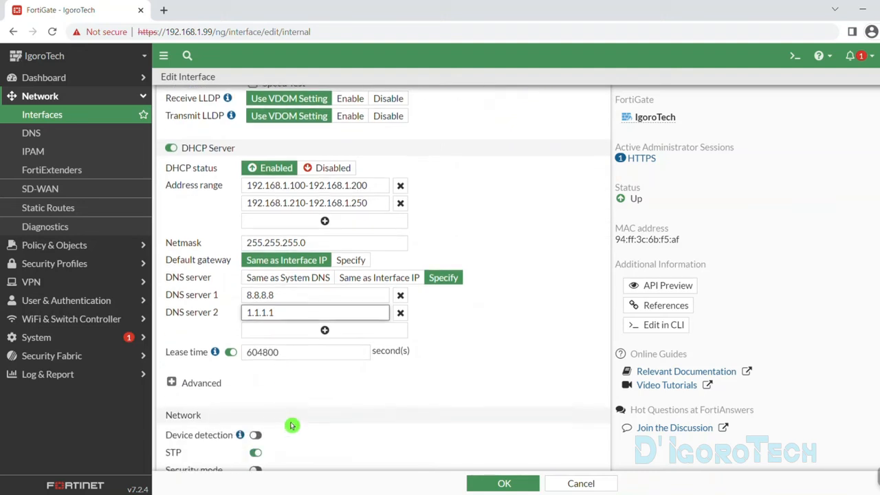
{"action": "scroll", "coordinate": [291, 418], "scroll_direction": "down", "scroll_amount": 1}
{"action": "left_click_drag", "start_coordinate": [280, 271], "coordinate": [199, 277]}
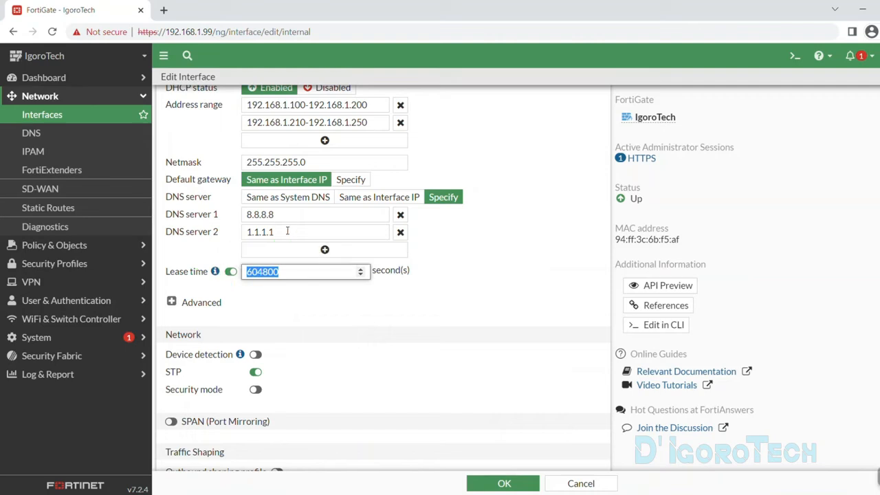
{"action": "scroll", "coordinate": [322, 232], "scroll_direction": "up", "scroll_amount": 2}
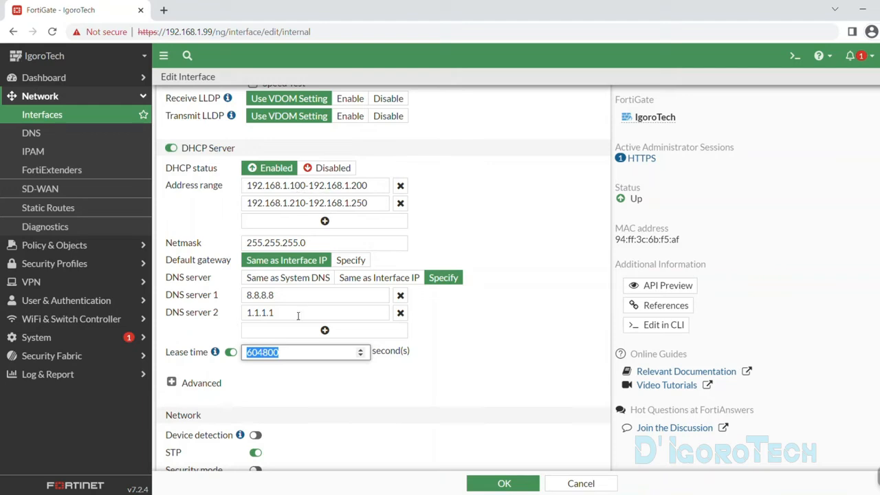
{"action": "left_click", "coordinate": [283, 352]}
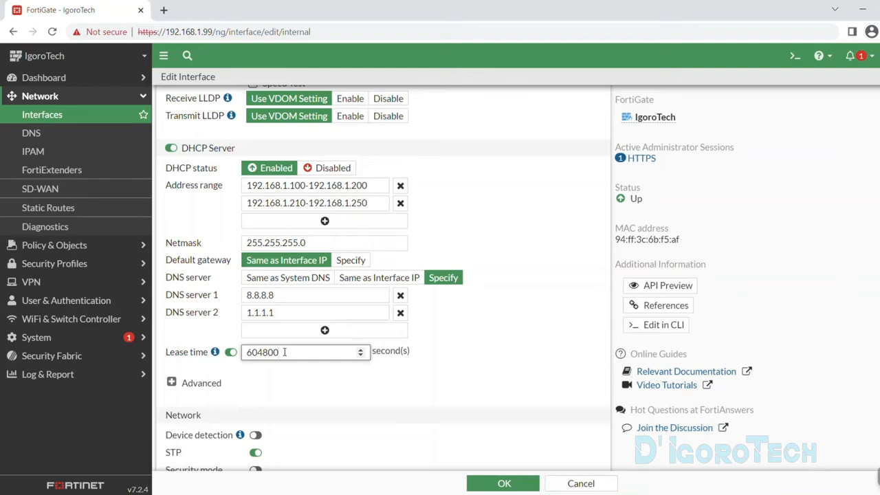
{"action": "left_click_drag", "start_coordinate": [284, 352], "coordinate": [250, 351]}
{"action": "left_click", "coordinate": [163, 10]}
{"action": "type", "text": "google.com"}
{"action": "key", "text": "Return"}
{"action": "type", "text": "604800 seconds to days"}
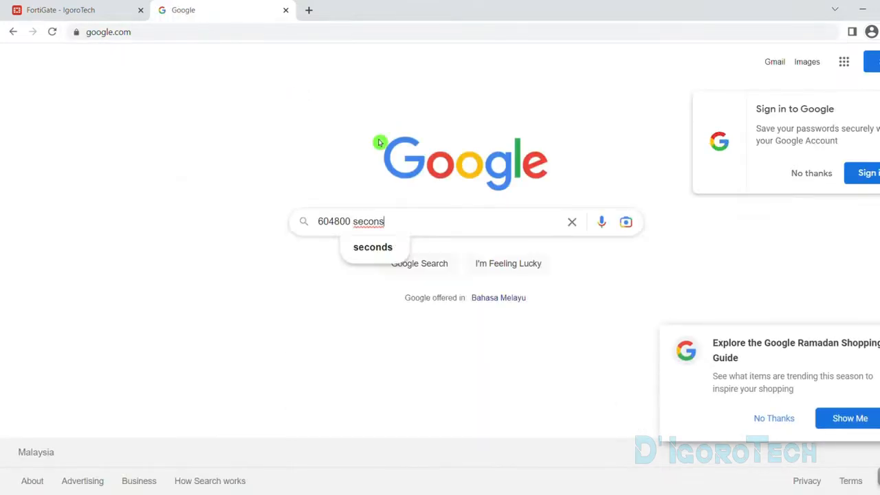
{"action": "key", "text": "Return"}
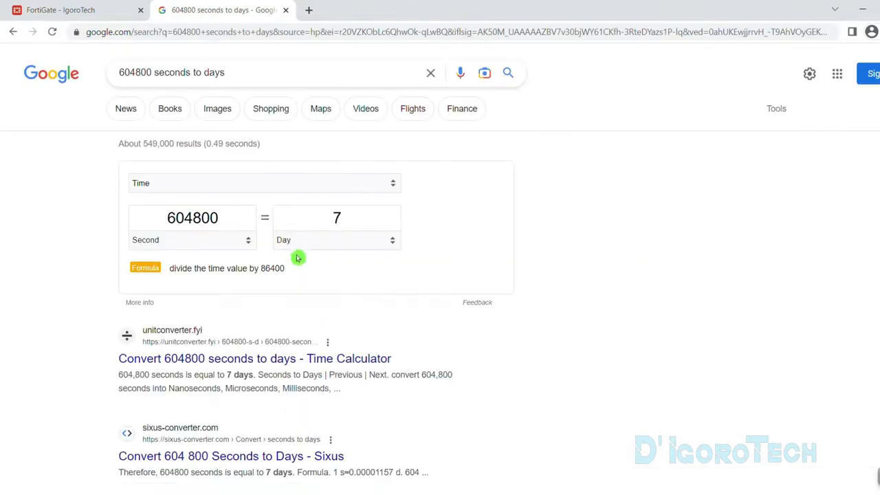
- Set the converter's result unit to Hour and enter 8 hours to find the equivalent in seconds
{"action": "double_click", "coordinate": [337, 217]}
{"action": "left_click", "coordinate": [283, 240]}
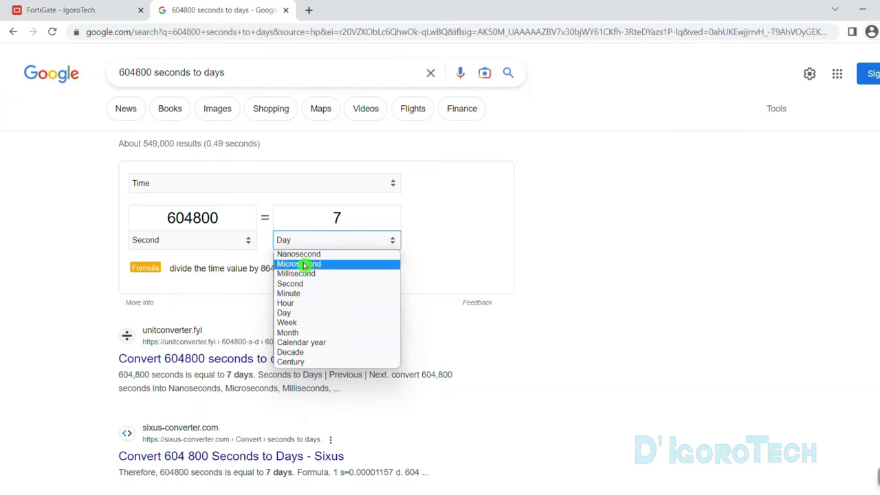
{"action": "left_click", "coordinate": [294, 302]}
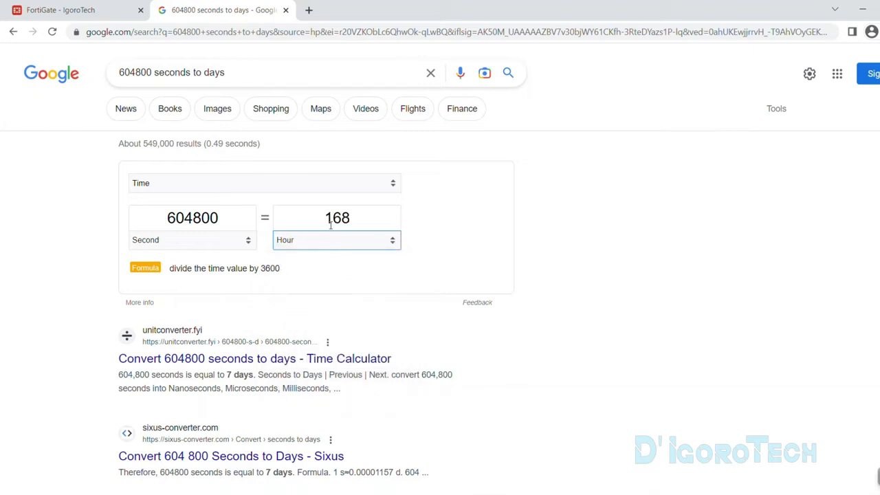
{"action": "left_click_drag", "start_coordinate": [326, 217], "coordinate": [358, 216]}
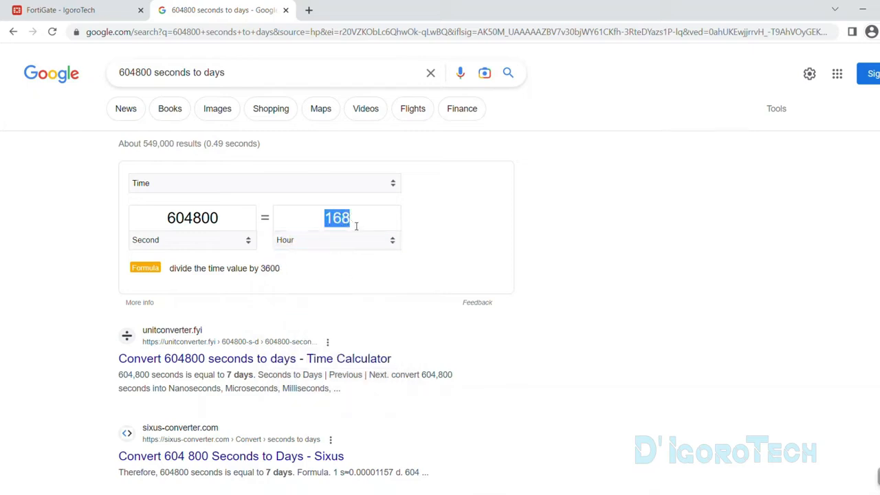
{"action": "type", "text": "8"}
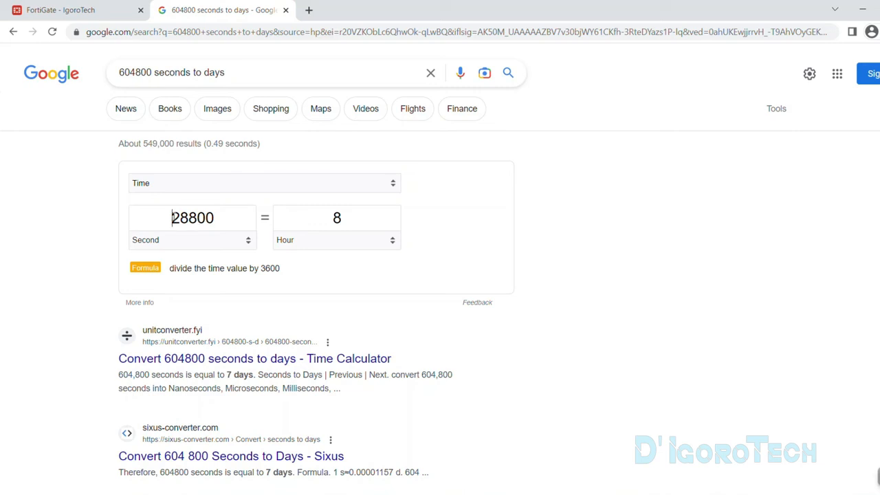
- Copy the converter's seconds value for 8 hours and set the FortiGate DHCP lease time to 28800 seconds
{"action": "left_click_drag", "start_coordinate": [171, 217], "coordinate": [216, 217]}
{"action": "key", "text": "ctrl+c"}
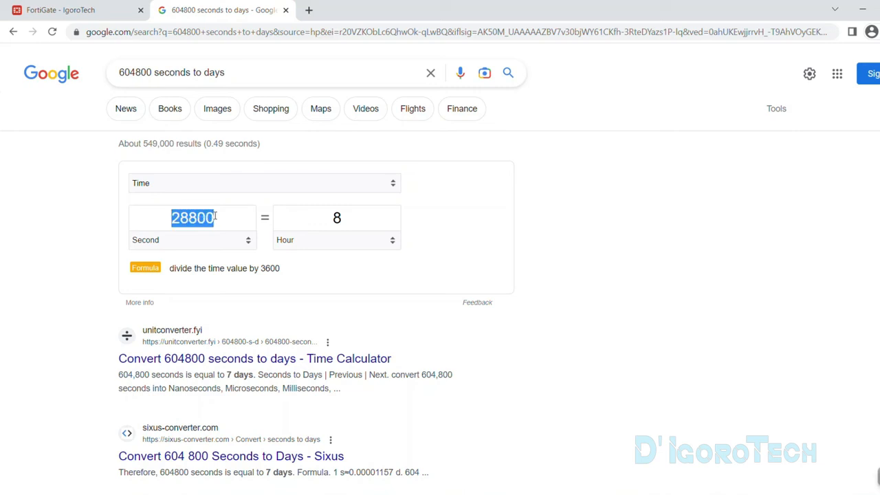
{"action": "left_click", "coordinate": [90, 11]}
{"action": "left_click_drag", "start_coordinate": [284, 275], "coordinate": [246, 276]}
{"action": "key", "text": "ctrl+v"}
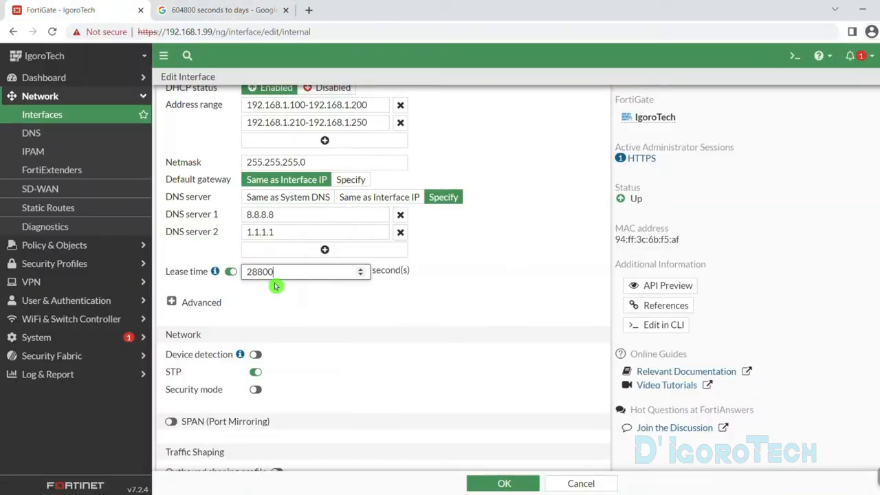
{"action": "double_click", "coordinate": [271, 272]}
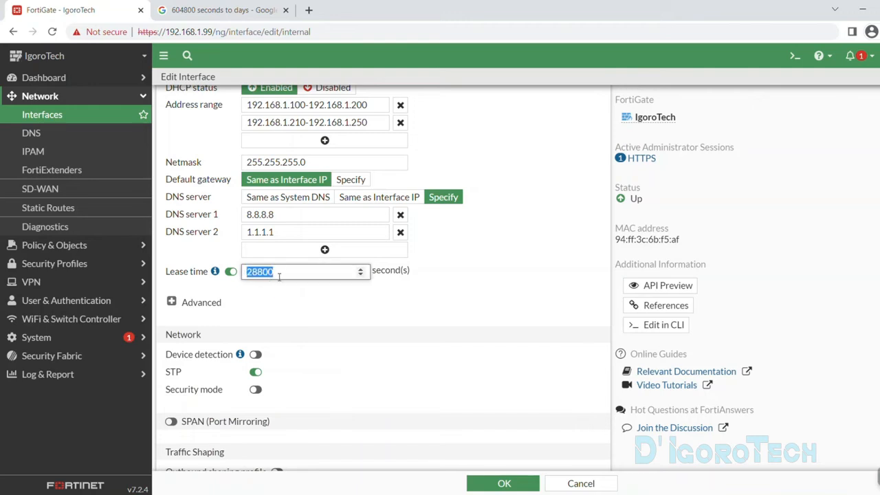
- Review the DHCP server's two address ranges, both DNS servers and the lease time
{"action": "scroll", "coordinate": [279, 277], "scroll_direction": "up", "scroll_amount": 1}
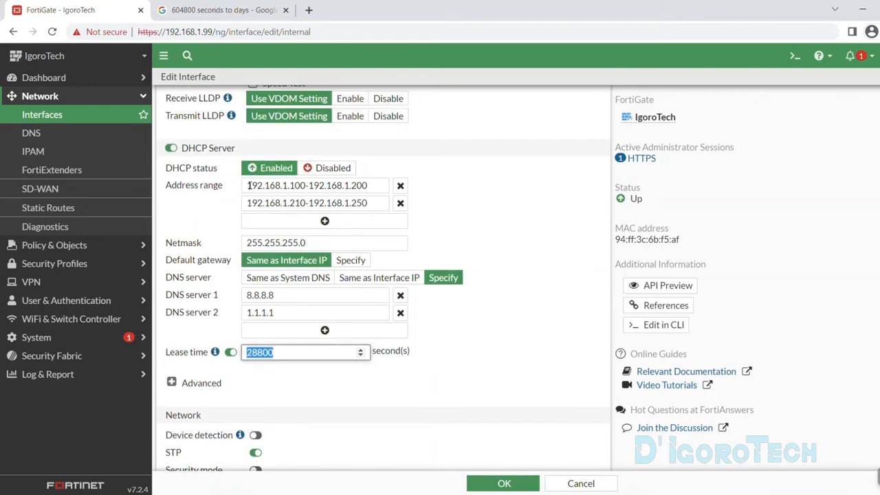
{"action": "mouse_move", "coordinate": [248, 185]}
{"action": "left_mouse_down"}
{"action": "mouse_move", "coordinate": [368, 186]}
{"action": "mouse_move", "coordinate": [245, 203]}
{"action": "left_mouse_up"}
{"action": "left_click", "coordinate": [259, 303]}
{"action": "left_click_drag", "start_coordinate": [277, 297], "coordinate": [247, 315]}
{"action": "left_click_drag", "start_coordinate": [277, 354], "coordinate": [246, 353]}
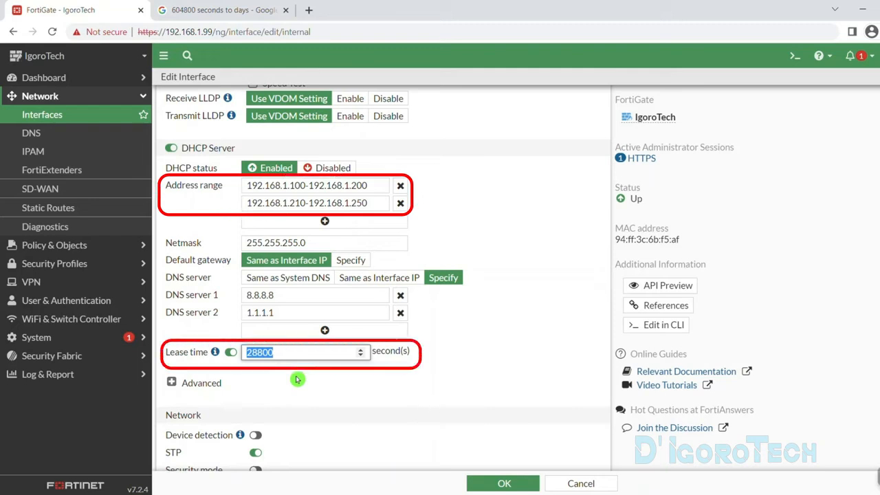
- Expand the DHCP server's advanced settings, look through the options, and collapse them again
{"action": "scroll", "coordinate": [297, 378], "scroll_direction": "down", "scroll_amount": 1}
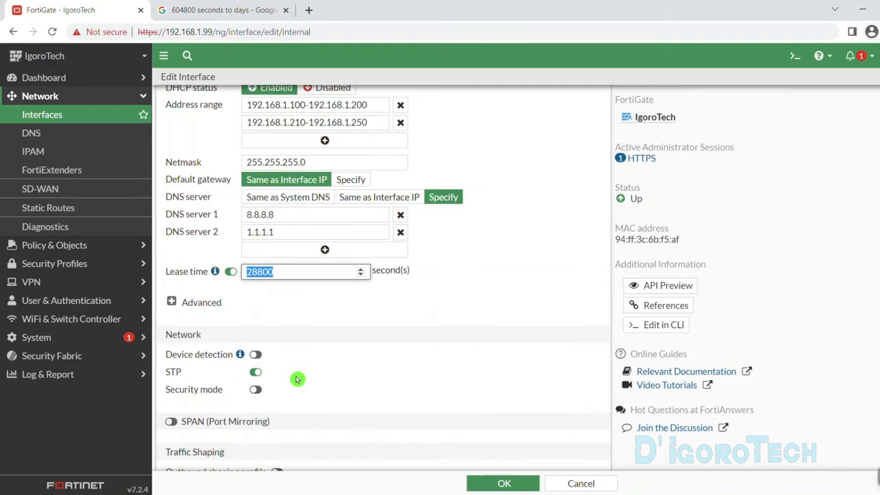
{"action": "left_click", "coordinate": [174, 306]}
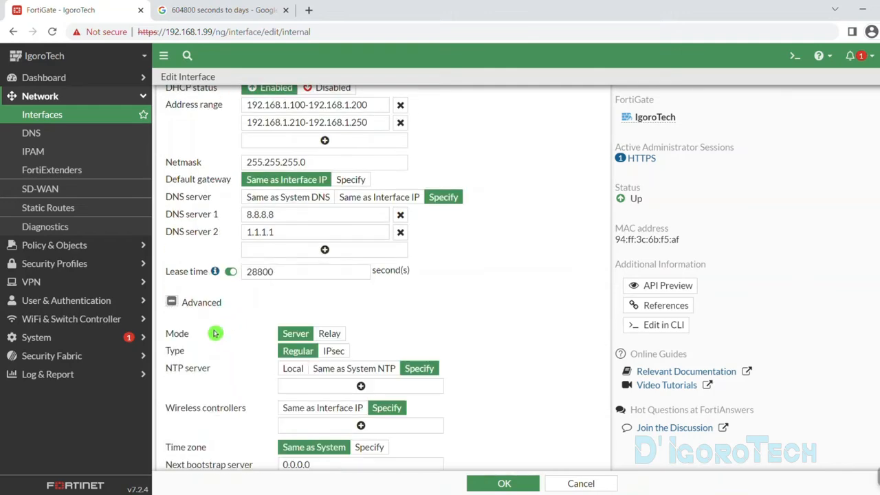
{"action": "scroll", "coordinate": [308, 375], "scroll_direction": "down", "scroll_amount": 3}
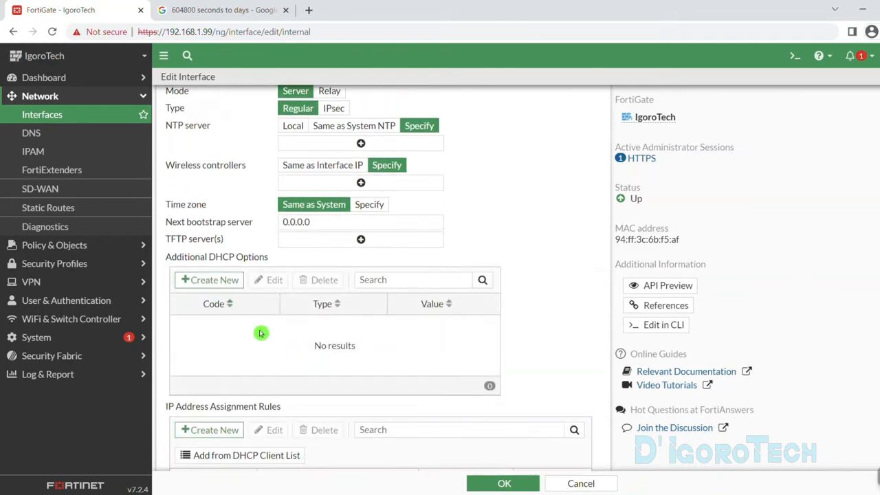
{"action": "scroll", "coordinate": [258, 333], "scroll_direction": "down", "scroll_amount": 1}
{"action": "scroll", "coordinate": [255, 328], "scroll_direction": "up", "scroll_amount": 3}
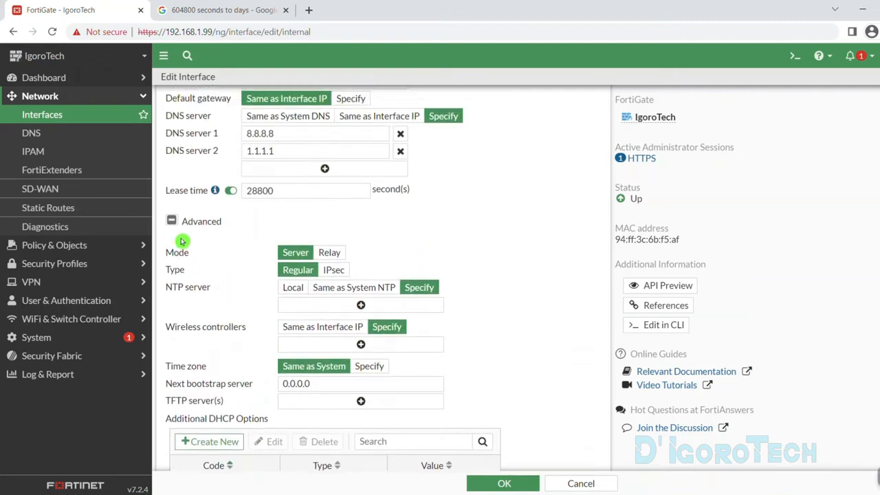
{"action": "left_click", "coordinate": [174, 222]}
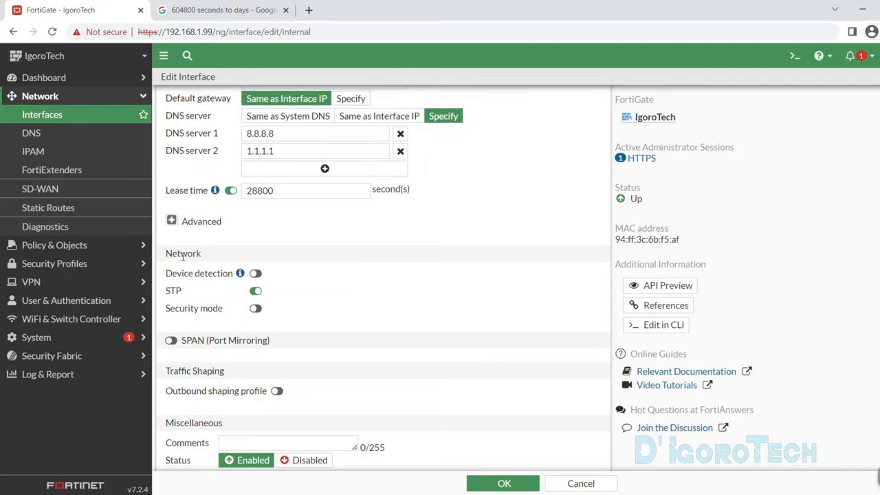
- Enable device detection in the interface's network settings
{"action": "mouse_move", "coordinate": [238, 276]}
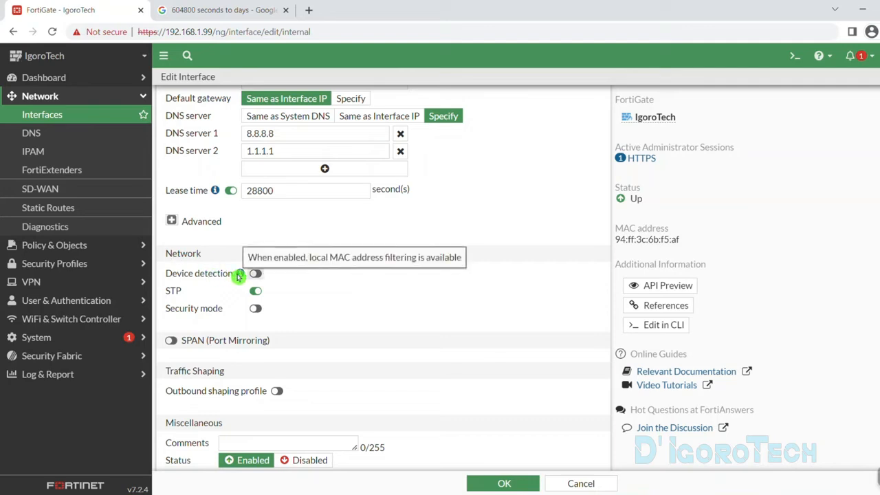
{"action": "left_click", "coordinate": [257, 274]}
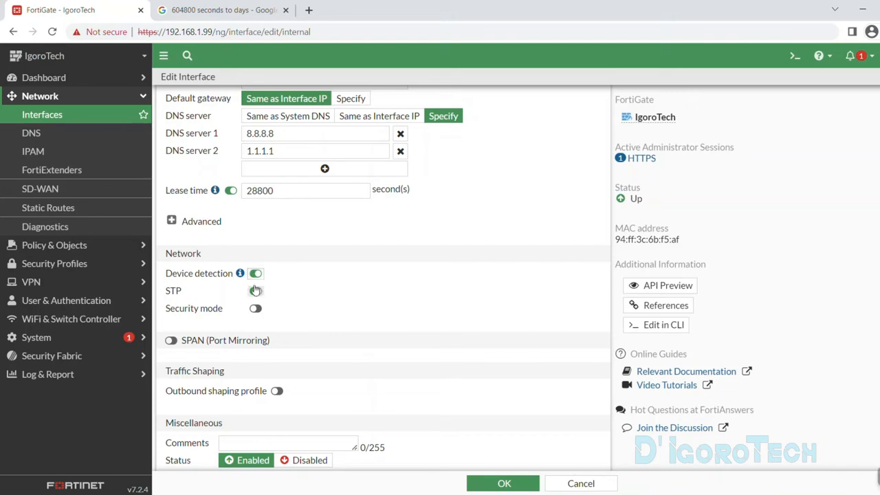
{"action": "scroll", "coordinate": [277, 361], "scroll_direction": "down", "scroll_amount": 1}
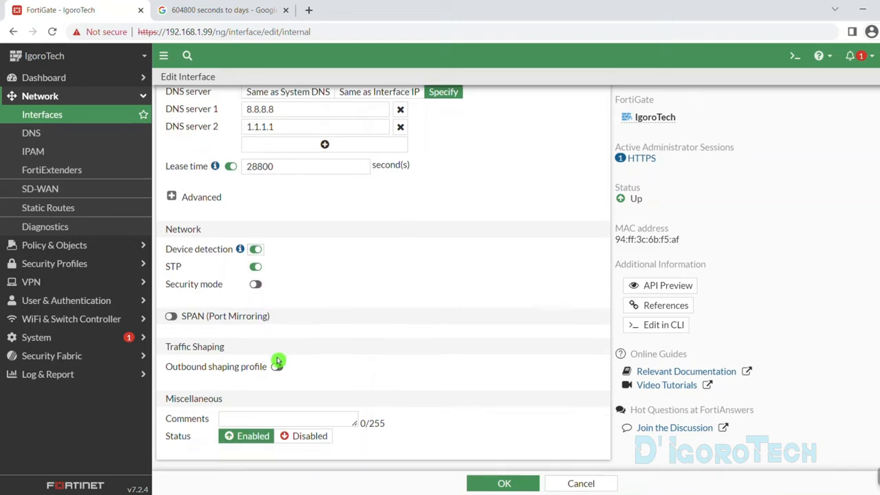
{"action": "left_click", "coordinate": [266, 416]}
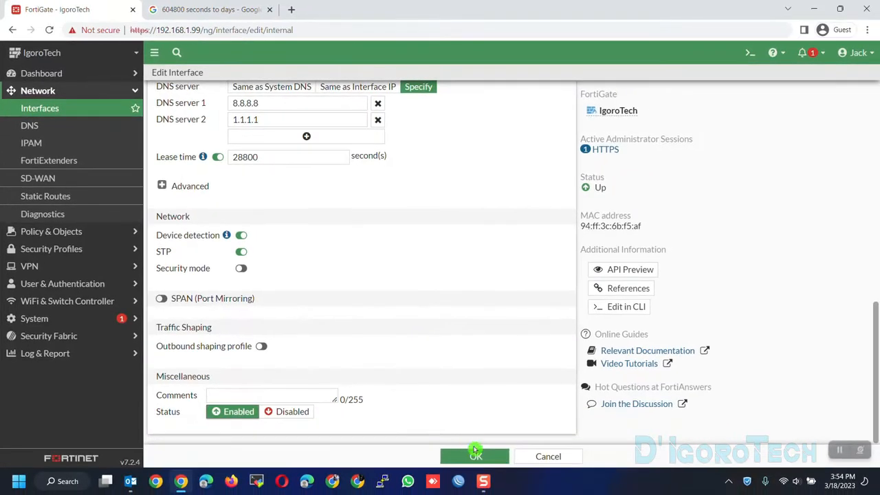
- Check the new interface IP against the current management address, save the interface settings and confirm continuing with the admin session connected
{"action": "left_click", "coordinate": [475, 456]}
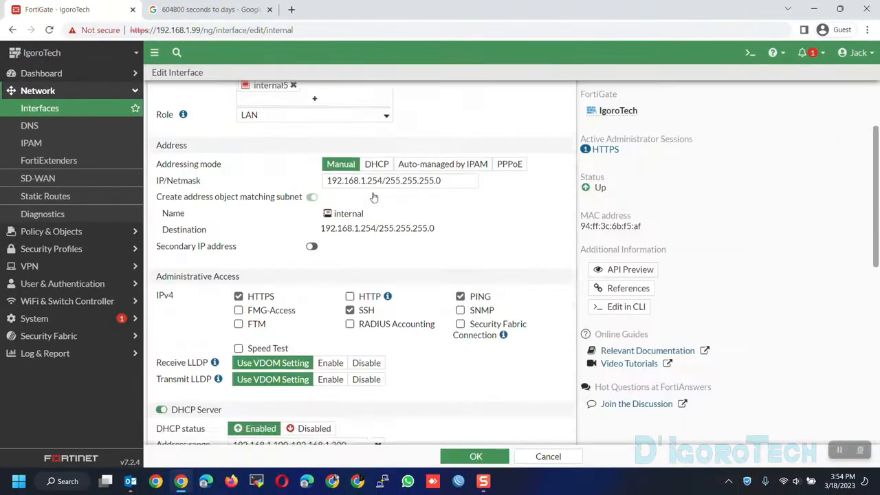
{"action": "scroll", "coordinate": [380, 211], "scroll_direction": "up", "scroll_amount": 1}
{"action": "left_click_drag", "start_coordinate": [382, 270], "coordinate": [328, 269]}
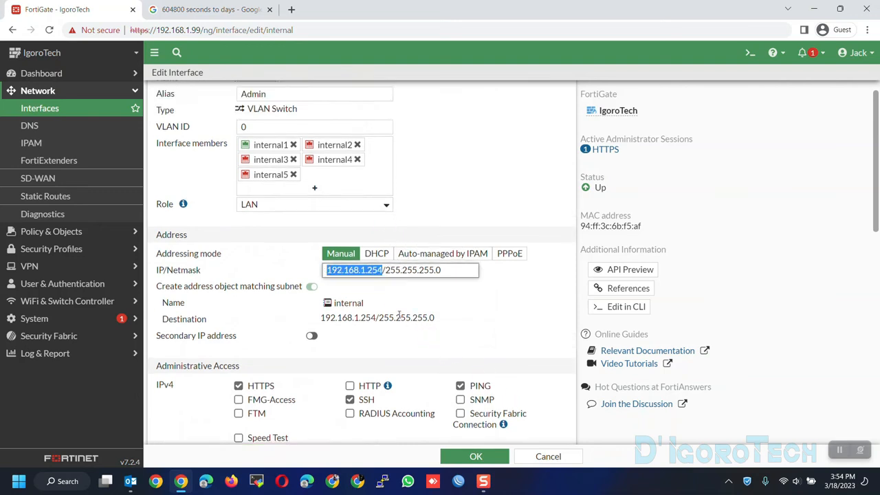
{"action": "double_click", "coordinate": [194, 30]}
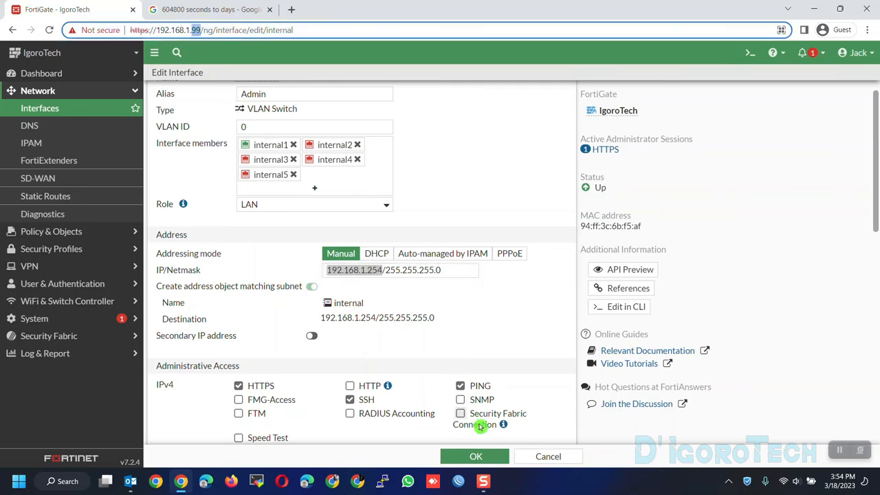
{"action": "left_click", "coordinate": [475, 456]}
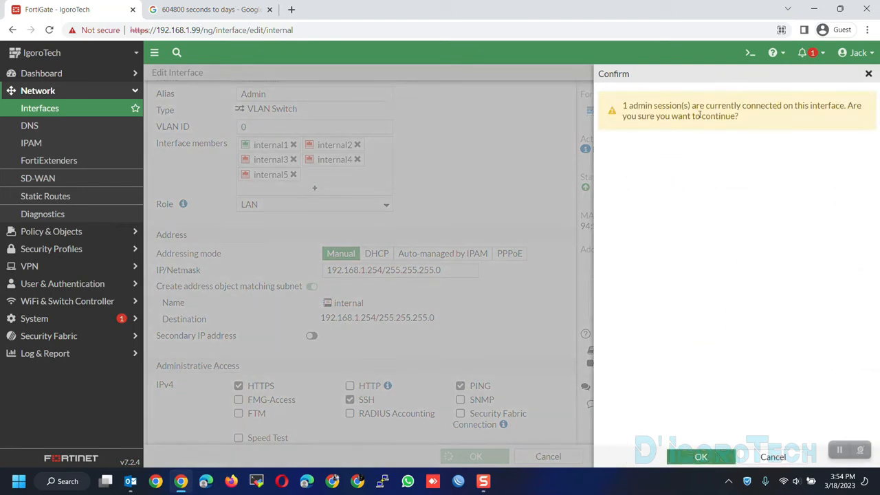
{"action": "left_click", "coordinate": [715, 451]}
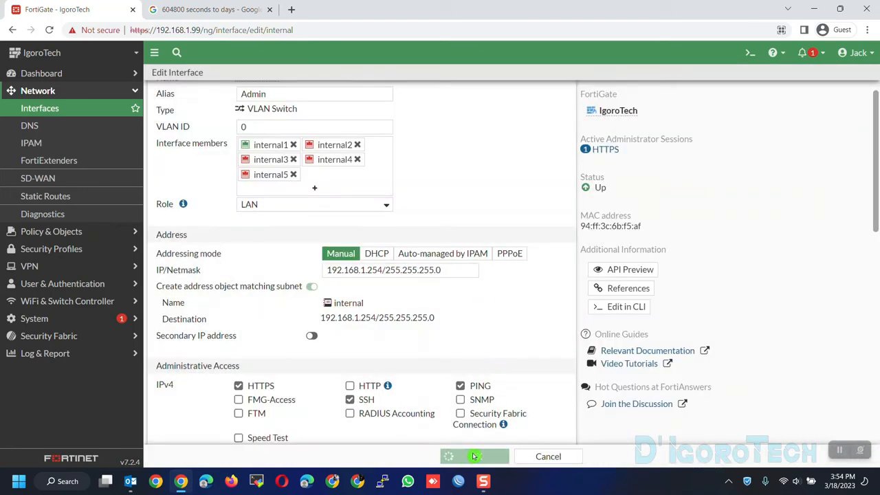
{"action": "left_click", "coordinate": [322, 31]}
{"action": "type", "text": "192.168.1.254"}
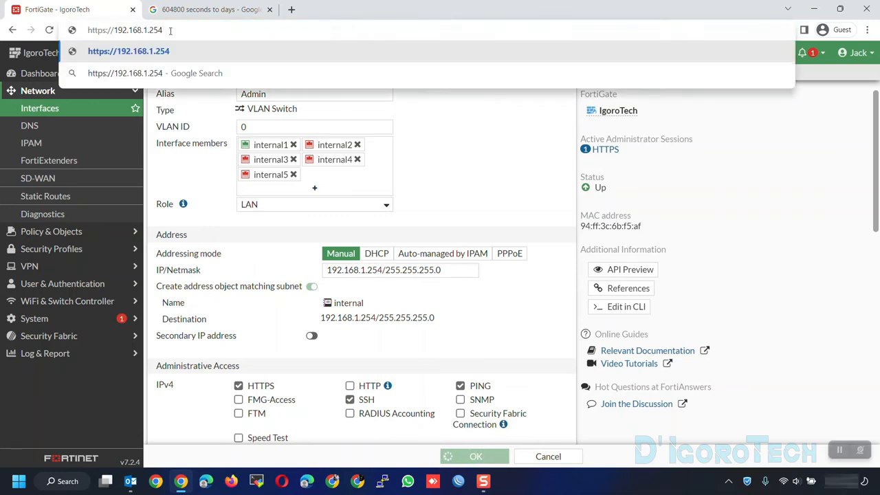
{"action": "key", "text": "Return"}
{"action": "left_click", "coordinate": [295, 280]}
{"action": "left_click", "coordinate": [305, 367]}
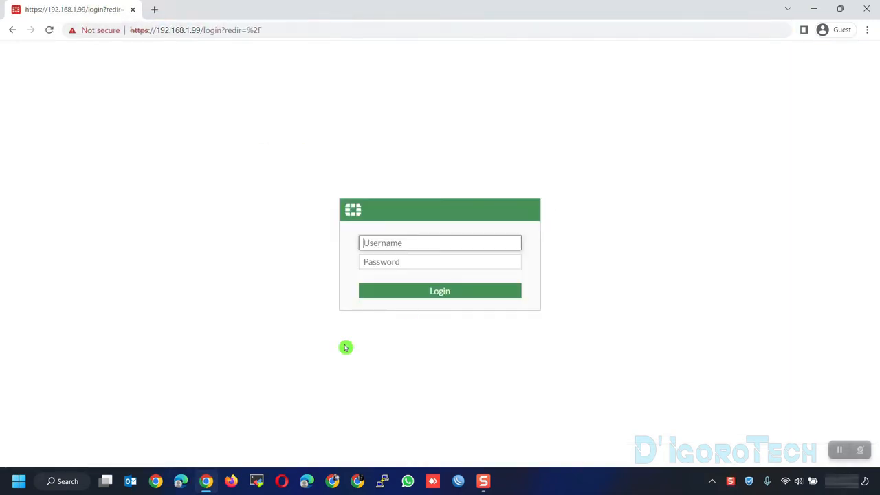
- Open Windows Network Connections with ncpa.cpl and bring up the Ethernet 4 adapter's Internet Protocol Version 4 properties
{"action": "key", "text": "super+s"}
{"action": "type", "text": "ncpa.cpl"}
{"action": "key", "text": "Return"}
{"action": "right_click", "coordinate": [449, 222]}
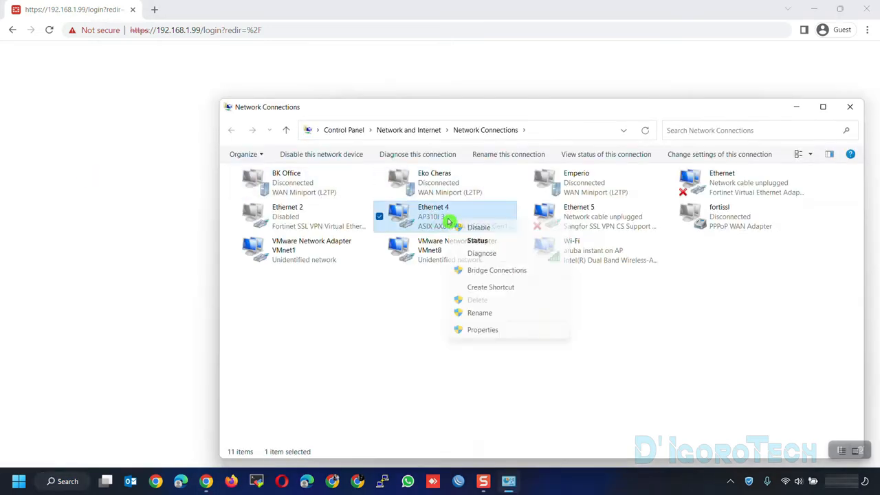
{"action": "left_click", "coordinate": [481, 332]}
{"action": "scroll", "coordinate": [393, 312], "scroll_direction": "down", "scroll_amount": 2}
{"action": "left_click", "coordinate": [364, 277]}
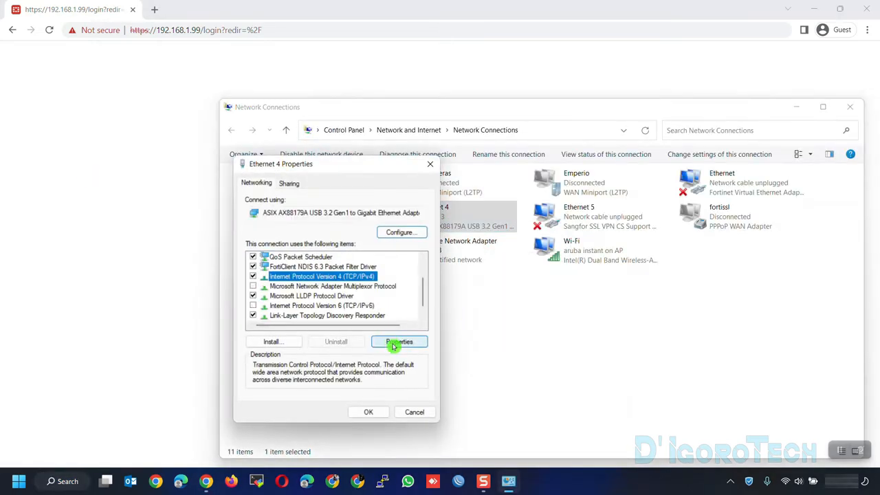
{"action": "left_click", "coordinate": [393, 343]}
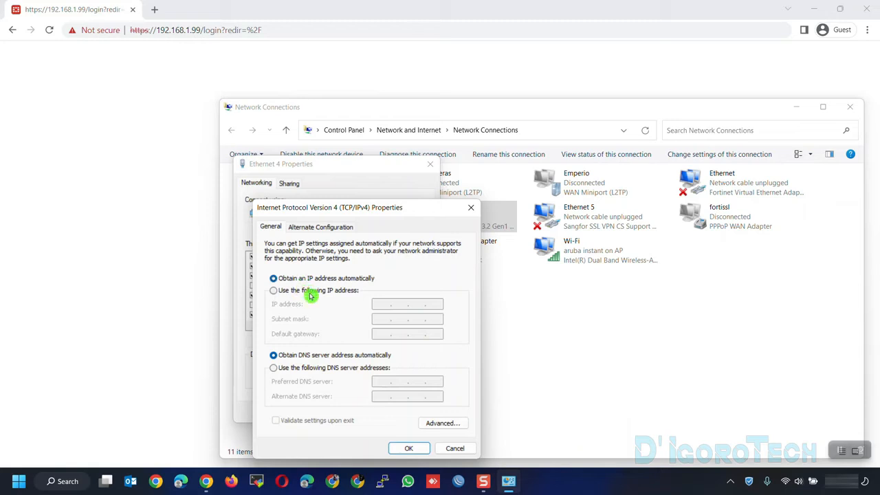
- Assign Ethernet 4 the static IP address 192.168.1.100 with the default subnet mask, apply it and minimize Network Connections
{"action": "left_click", "coordinate": [313, 290]}
{"action": "type", "text": "192 . 168 . 1 . "}
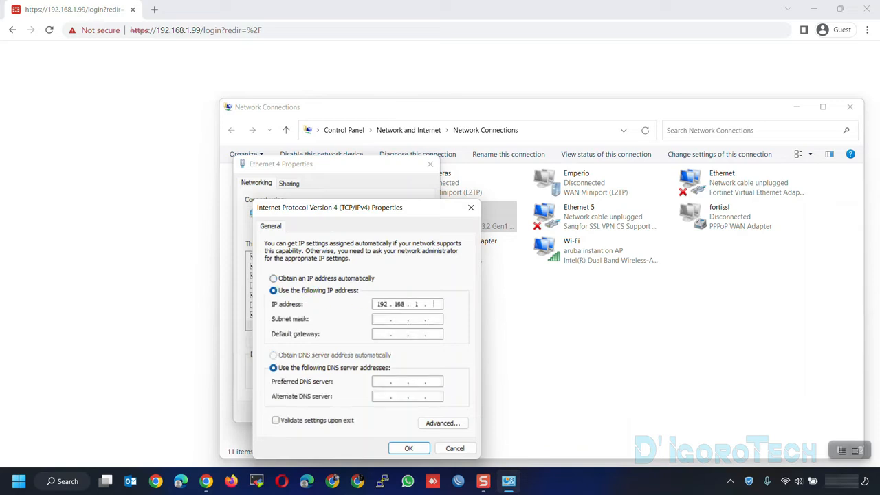
{"action": "type", "text": "100"}
{"action": "key", "text": "Tab"}
{"action": "left_click", "coordinate": [442, 321]}
{"action": "left_click", "coordinate": [409, 448]}
{"action": "left_click", "coordinate": [372, 402]}
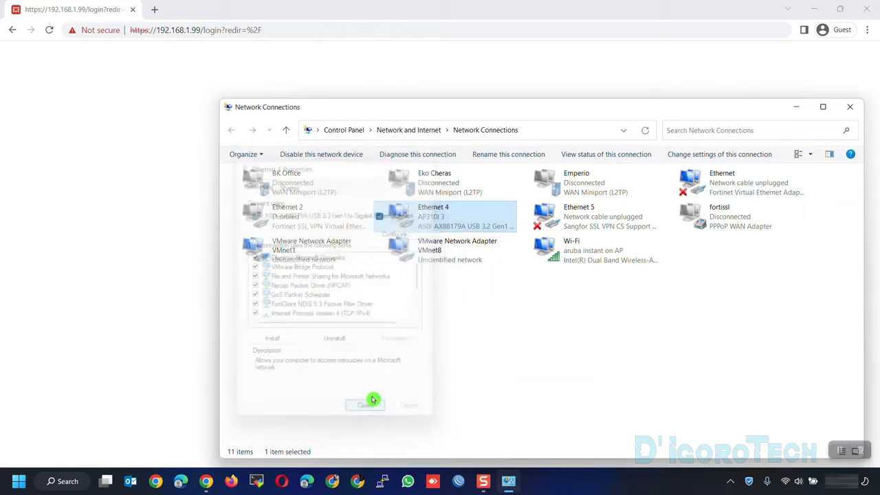
{"action": "left_click", "coordinate": [796, 107]}
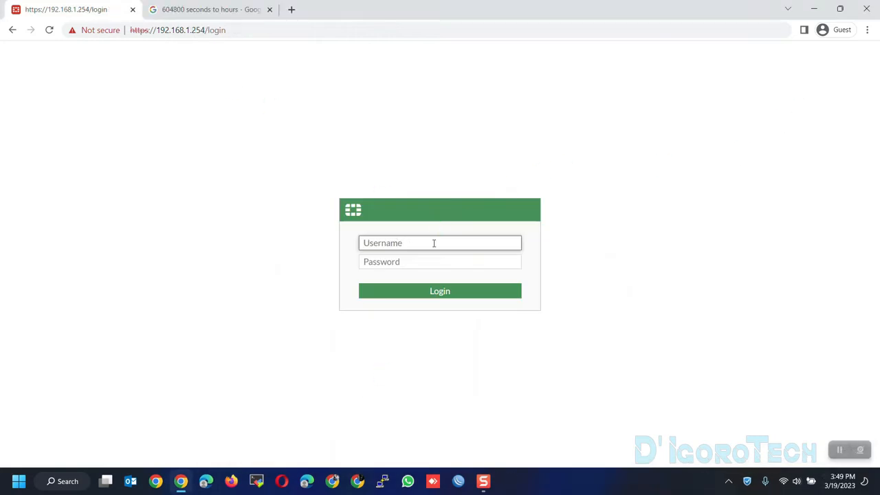
- Log in to the firewall at 192.168.1.254 with the administrator's username and password
{"action": "type", "text": "Jack"}
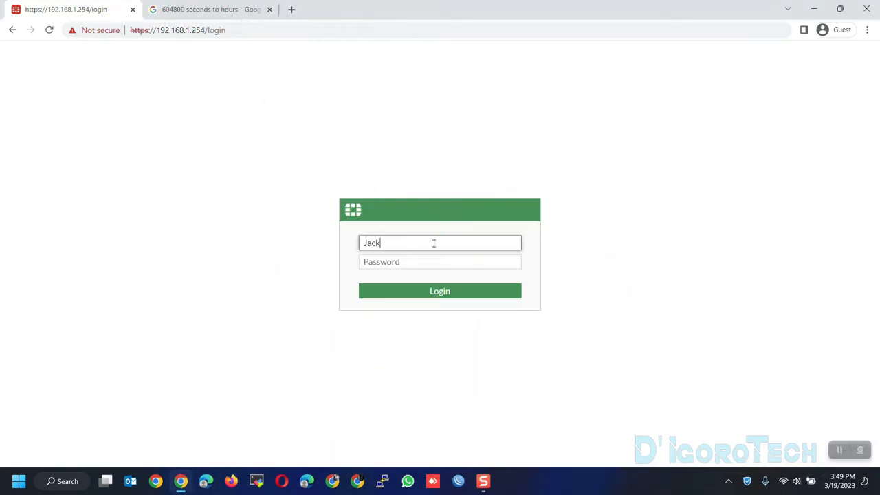
{"action": "key", "text": "Tab"}
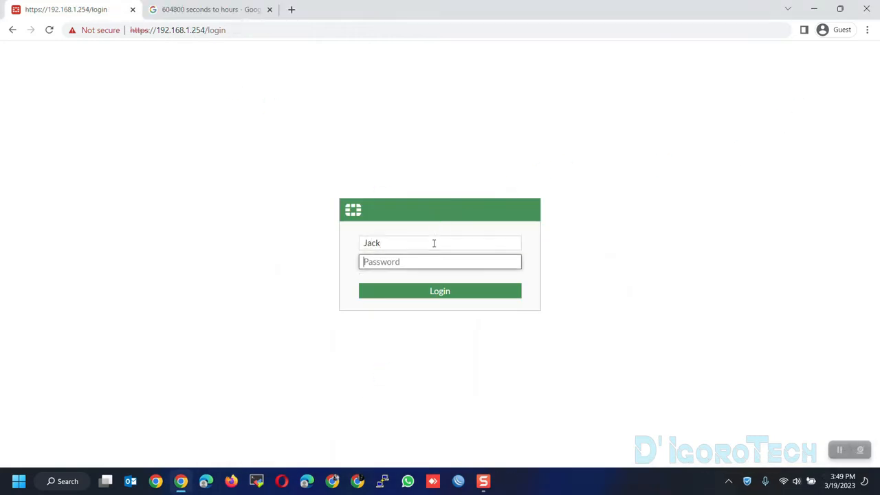
{"action": "type", "text": "••"}
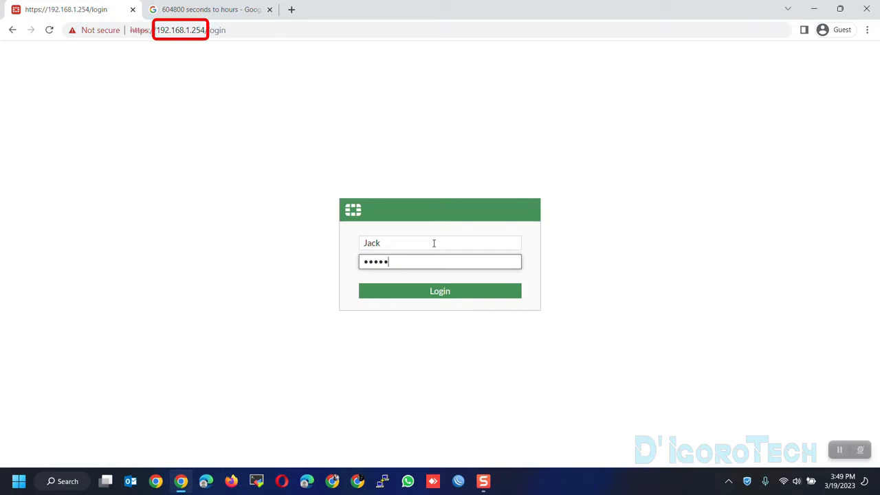
{"action": "key", "text": "Return"}
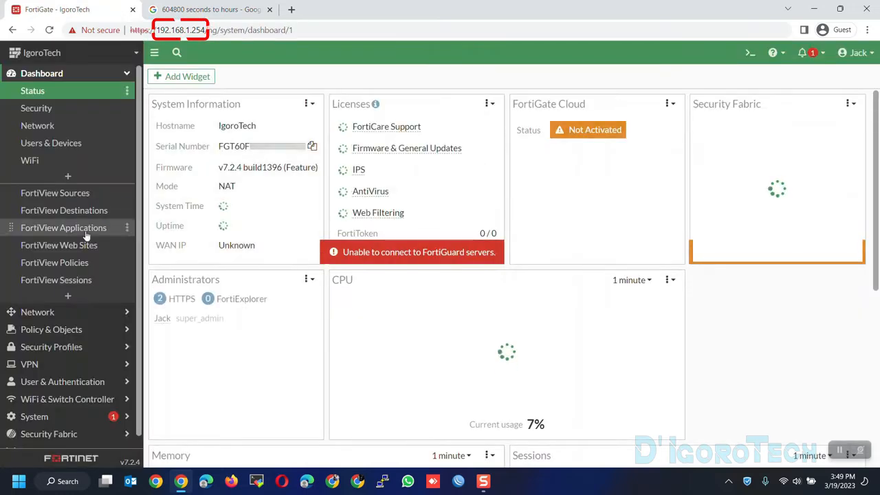
- Open the network interfaces list and collapse the 802.3ad Aggregate, Physical Interface and Tunnel Interface groups
{"action": "left_click", "coordinate": [51, 312]}
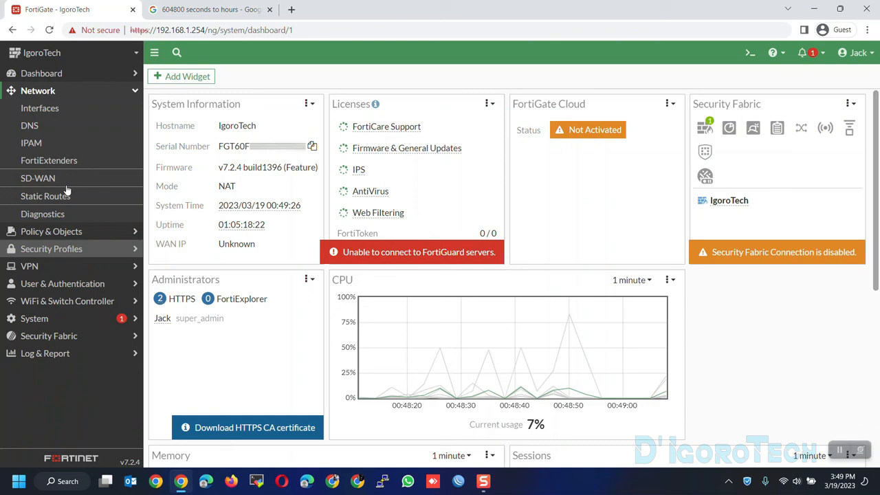
{"action": "left_click", "coordinate": [42, 108]}
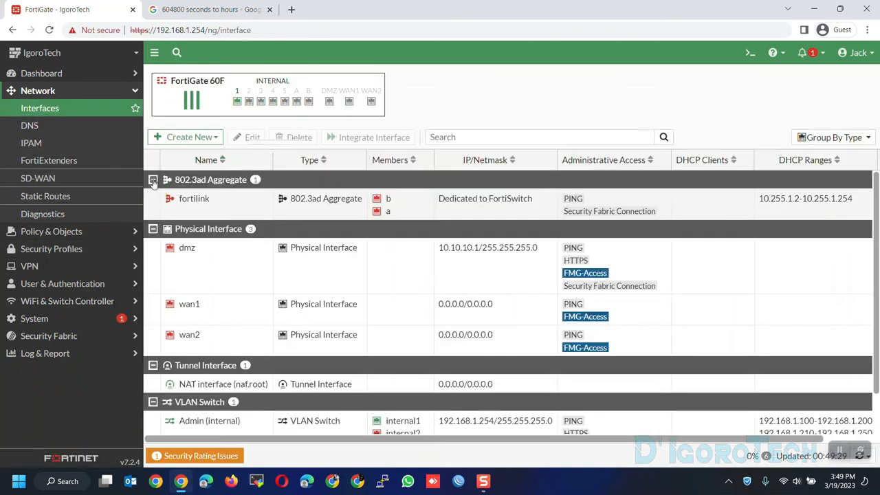
{"action": "left_click", "coordinate": [153, 180]}
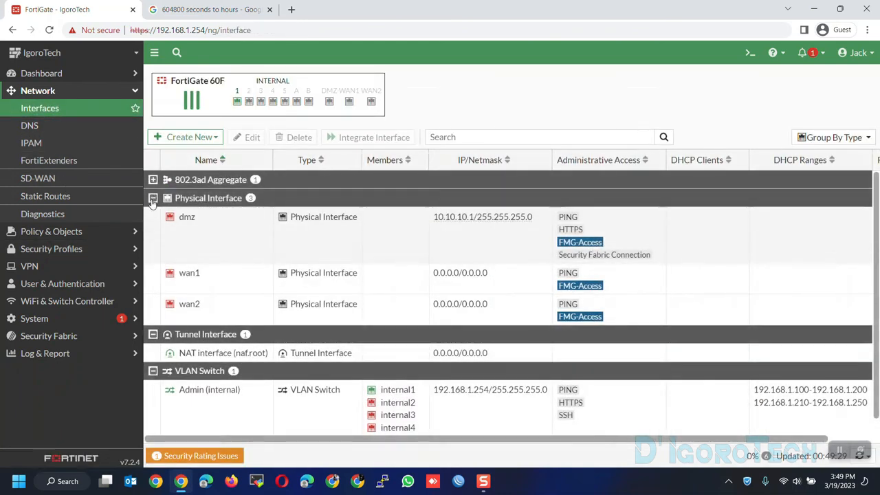
{"action": "left_click", "coordinate": [153, 199]}
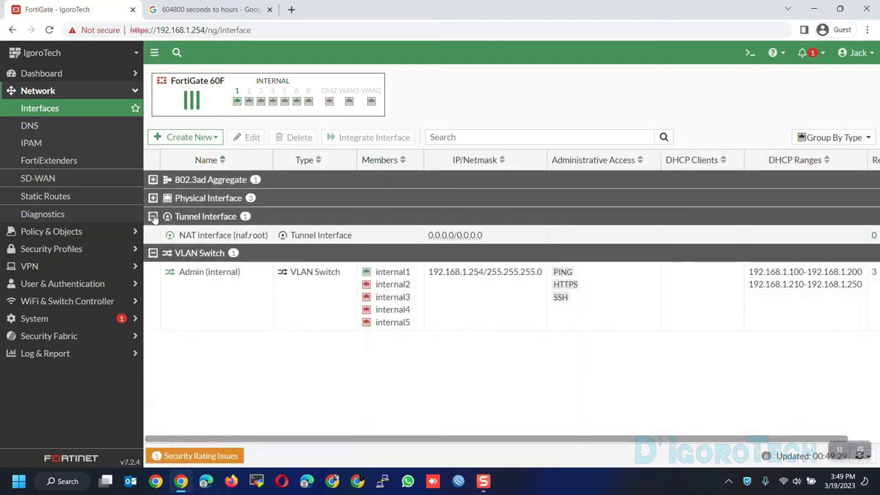
{"action": "left_click", "coordinate": [153, 218]}
- Compare the Admin (internal) VLAN switch's IP address with the management address in the browser, and review its administrative access
{"action": "left_click", "coordinate": [180, 266]}
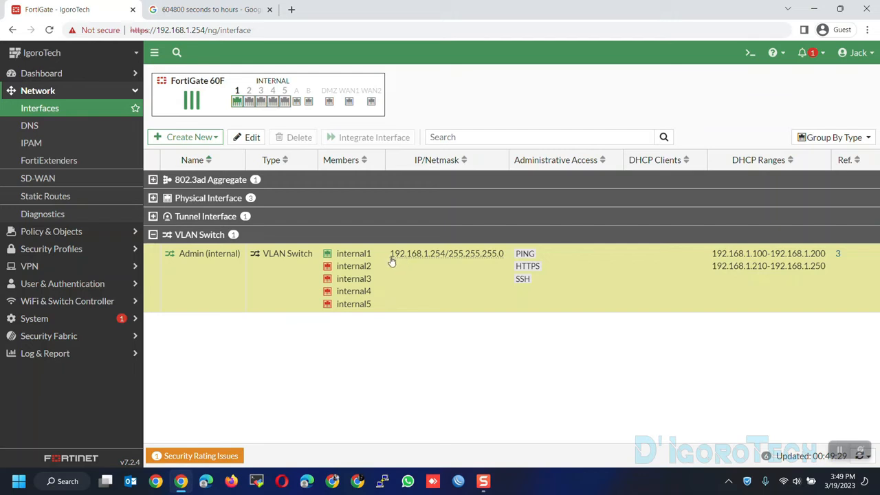
{"action": "left_click_drag", "start_coordinate": [390, 254], "coordinate": [446, 253]}
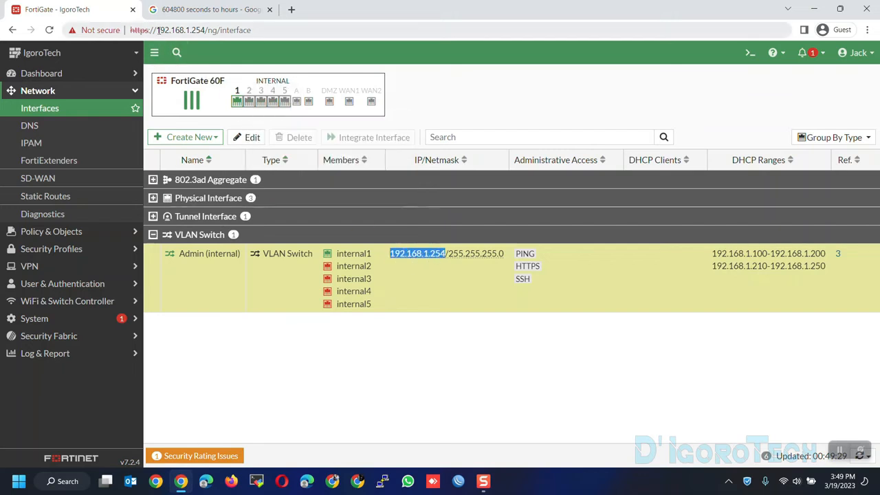
{"action": "left_click_drag", "start_coordinate": [156, 30], "coordinate": [205, 30]}
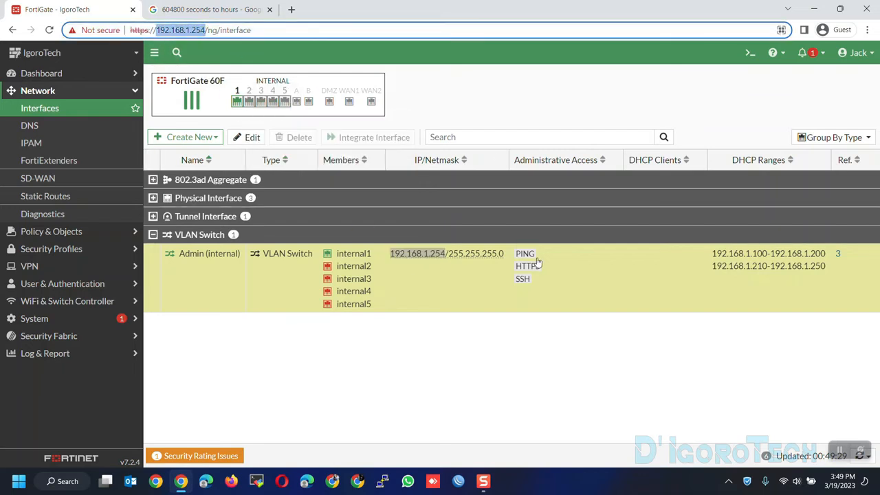
{"action": "left_click", "coordinate": [539, 286]}
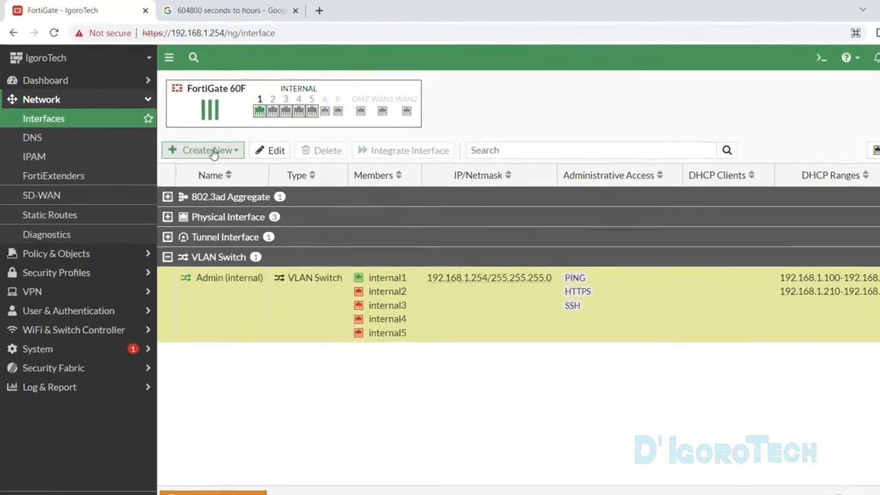
- Create a new interface named Server with the type VLAN, leaving the alias empty
{"action": "left_click", "coordinate": [188, 141]}
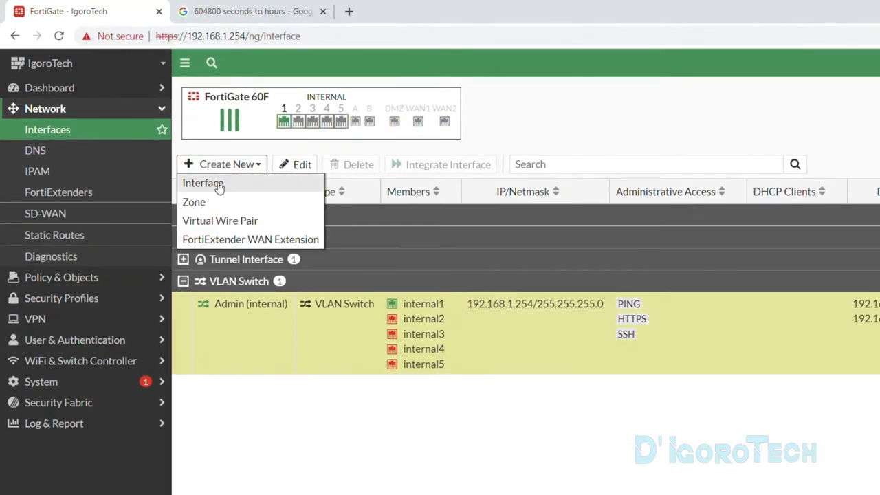
{"action": "left_click", "coordinate": [219, 185]}
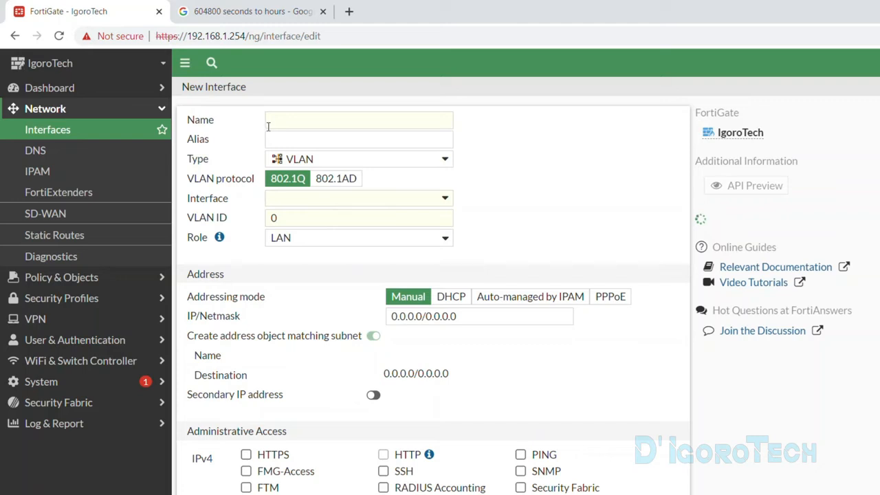
{"action": "left_click", "coordinate": [272, 124]}
{"action": "type", "text": "Server"}
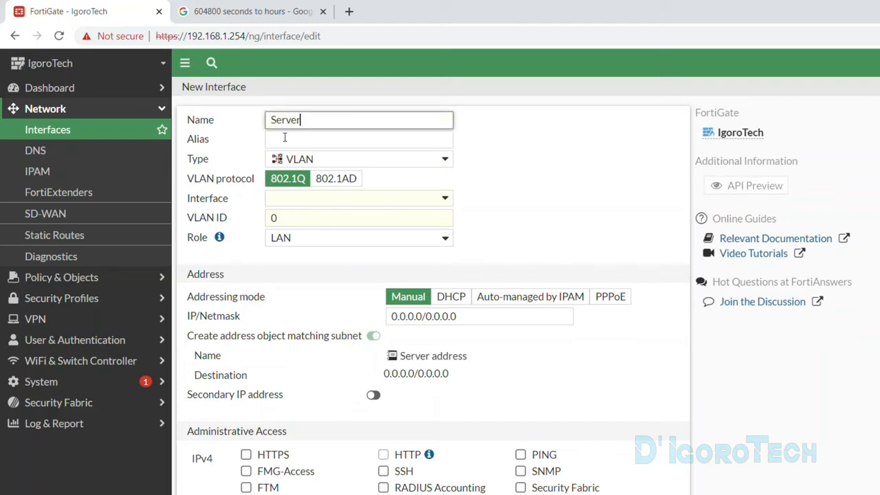
{"action": "left_click", "coordinate": [289, 140]}
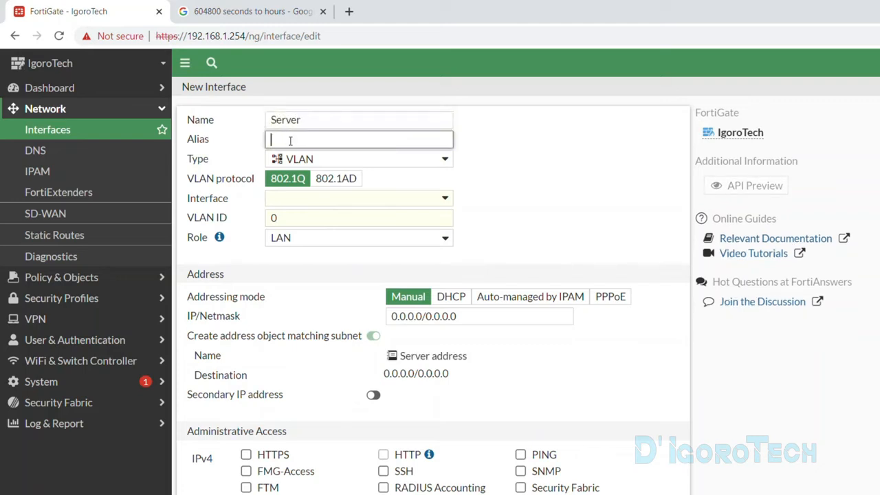
{"action": "left_click", "coordinate": [320, 163]}
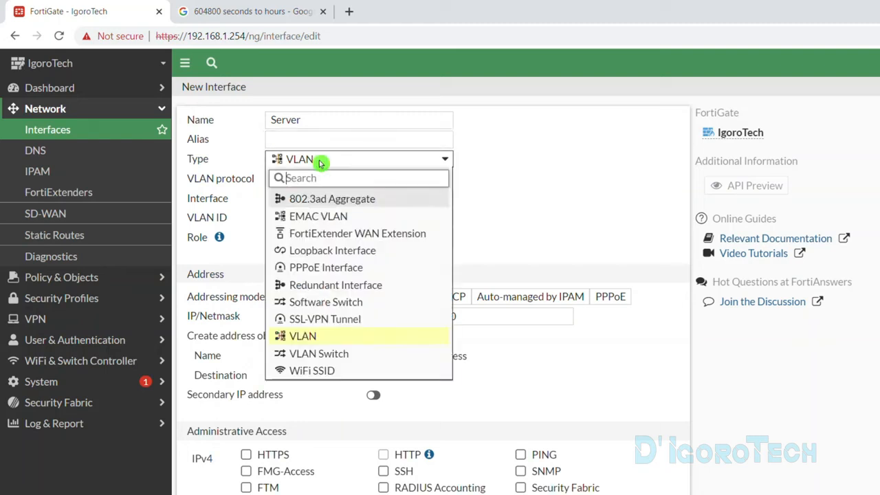
{"action": "left_click", "coordinate": [305, 335]}
- Attach the Server VLAN to the Admin (internal) interface with VLAN ID 100 and the LAN role
{"action": "left_click", "coordinate": [290, 197]}
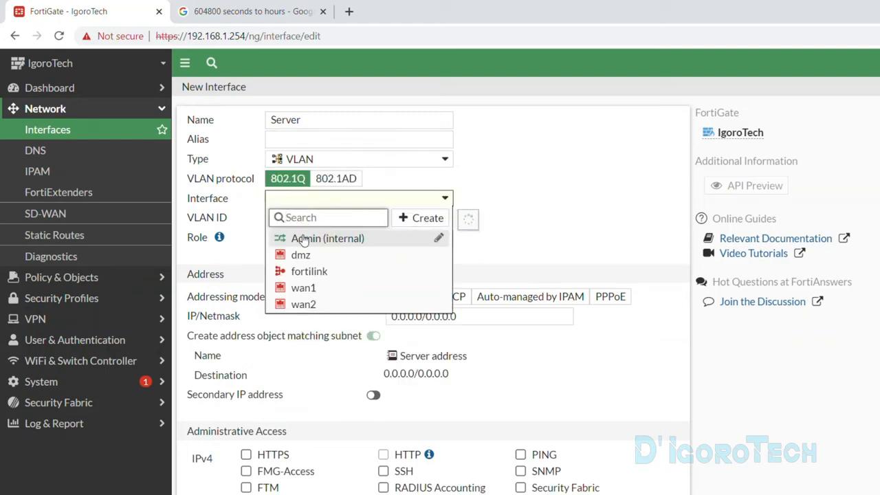
{"action": "mouse_move", "coordinate": [294, 238]}
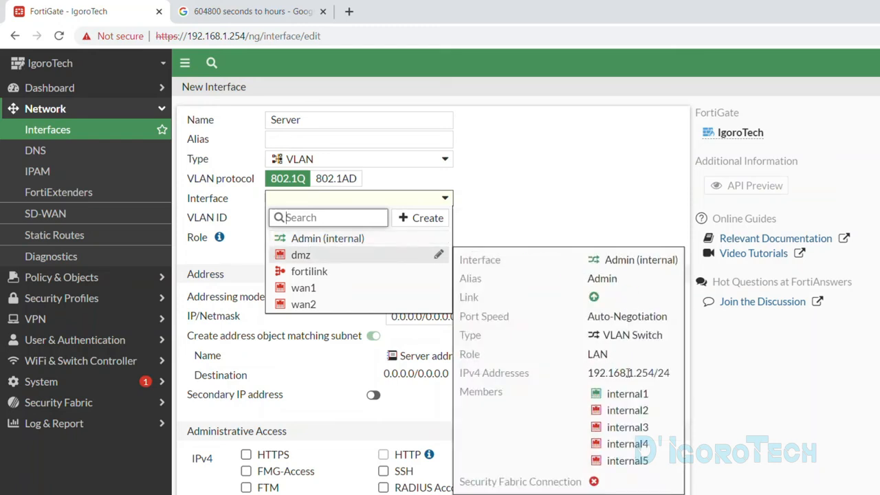
{"action": "left_click", "coordinate": [343, 238]}
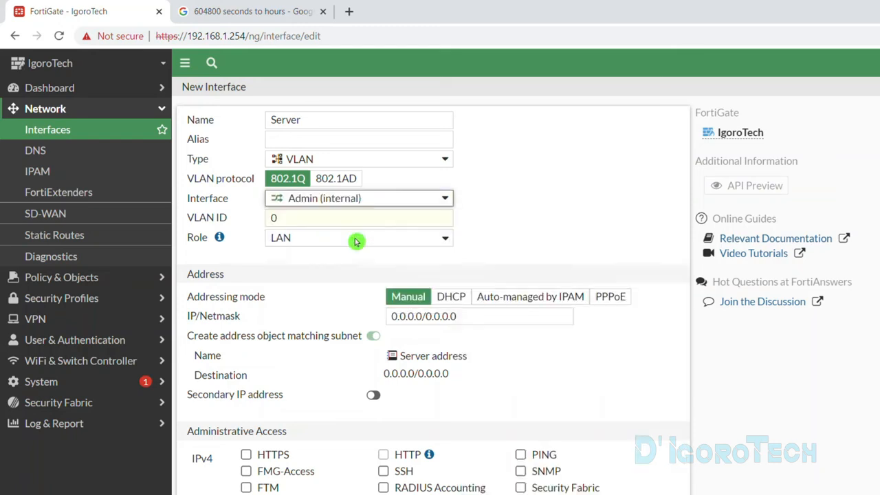
{"action": "left_click_drag", "start_coordinate": [318, 221], "coordinate": [256, 217]}
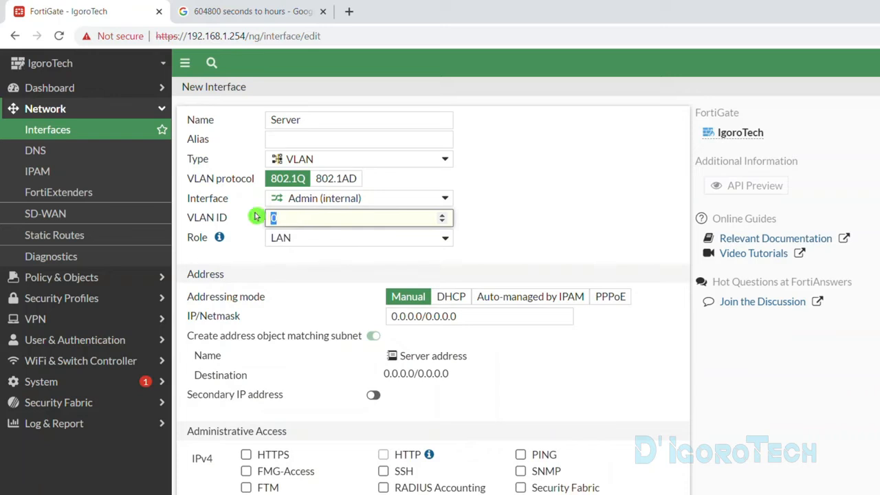
{"action": "type", "text": "100"}
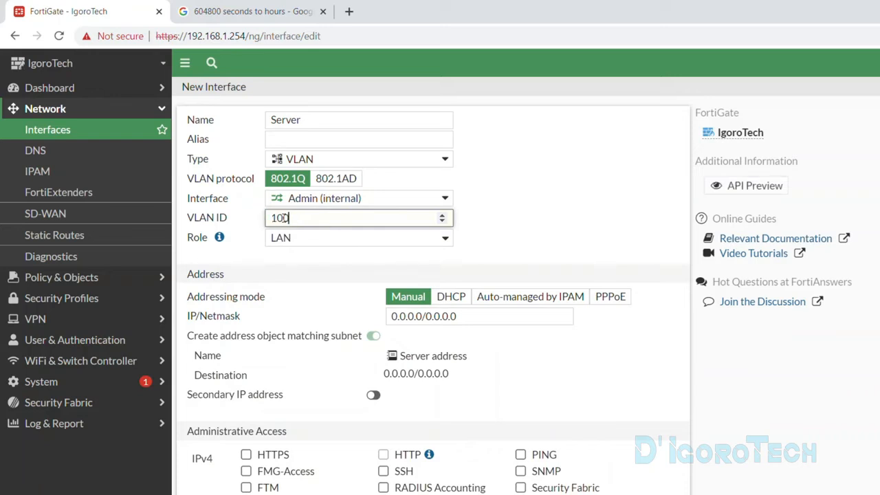
{"action": "left_click", "coordinate": [294, 239]}
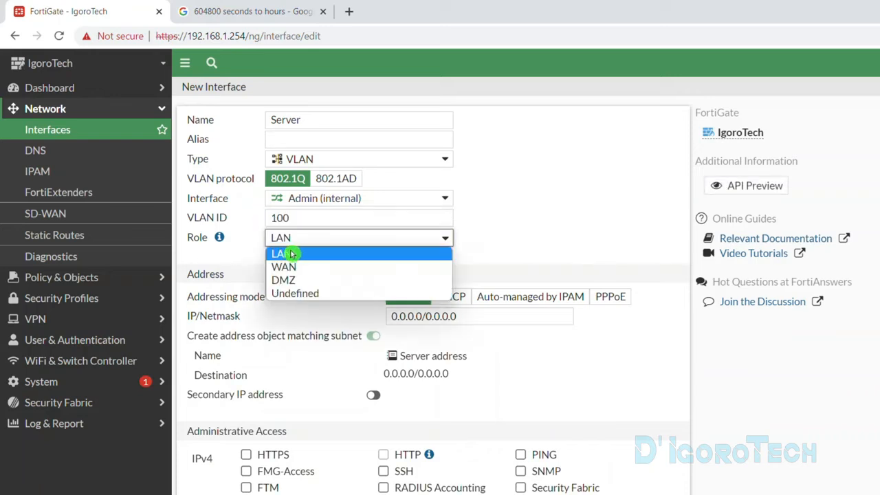
{"action": "left_click", "coordinate": [295, 253]}
- Set the Server VLAN's IP/Netmask to 192.168.100.254/24 and check the matching address object's name
{"action": "scroll", "coordinate": [326, 257], "scroll_direction": "down", "scroll_amount": 2}
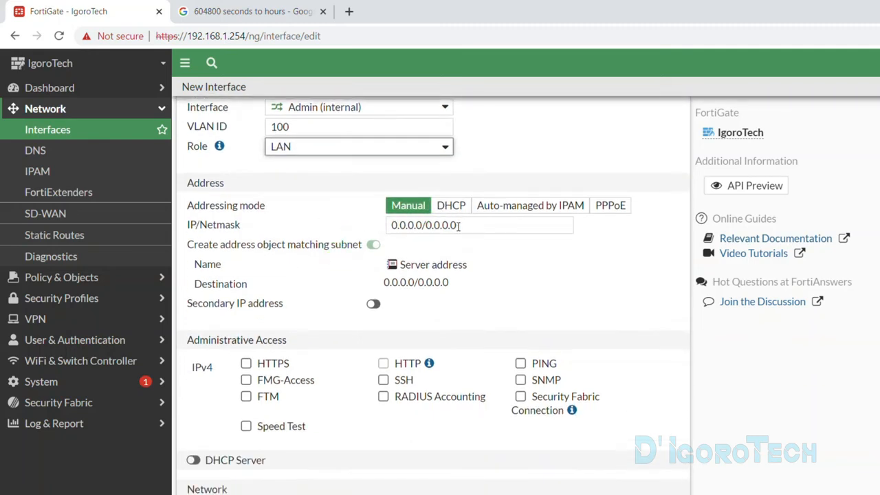
{"action": "left_click_drag", "start_coordinate": [459, 226], "coordinate": [371, 232]}
{"action": "type", "text": "19"}
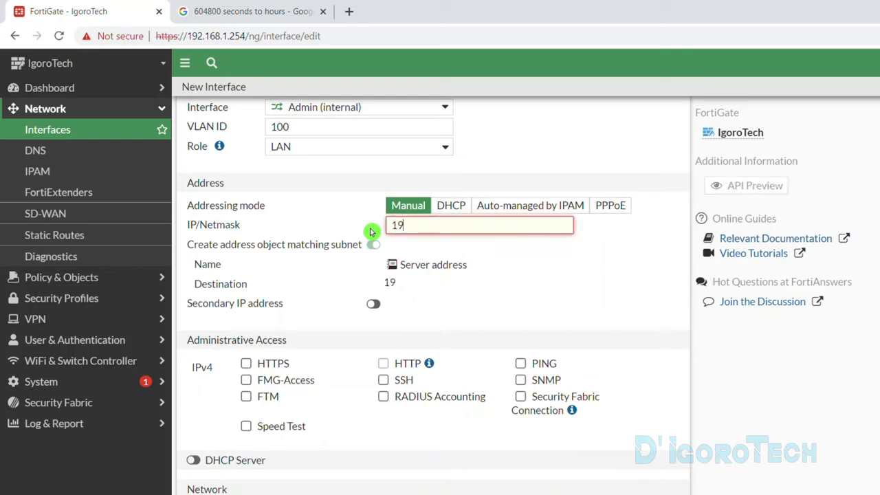
{"action": "type", "text": "2.168.100.254/24"}
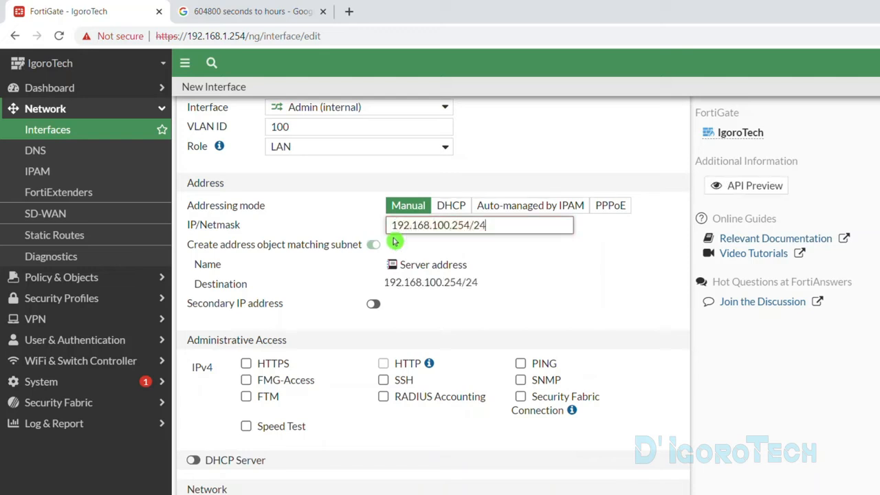
{"action": "left_click", "coordinate": [190, 247]}
{"action": "left_click_drag", "start_coordinate": [189, 247], "coordinate": [470, 269]}
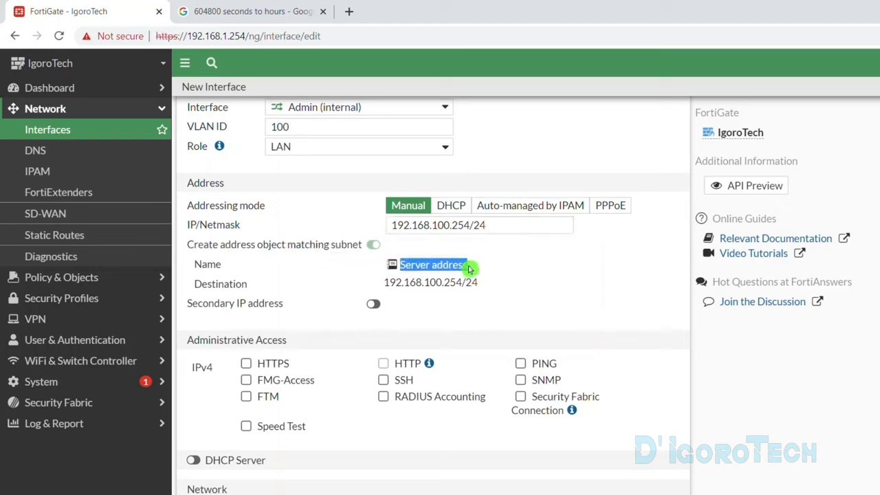
- Allow HTTPS, PING and SSH as IPv4 administrative access on the Server VLAN, with HTTP left off
{"action": "scroll", "coordinate": [522, 302], "scroll_direction": "down", "scroll_amount": 4}
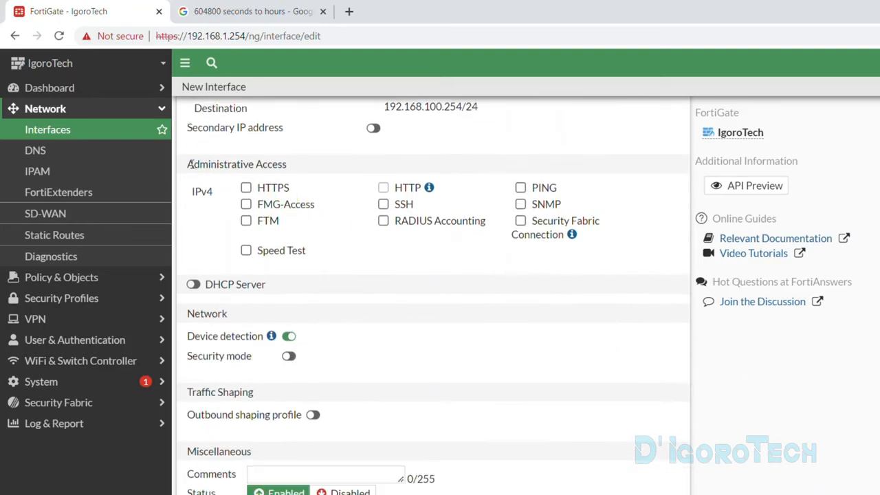
{"action": "left_click", "coordinate": [246, 188]}
{"action": "left_click", "coordinate": [383, 189]}
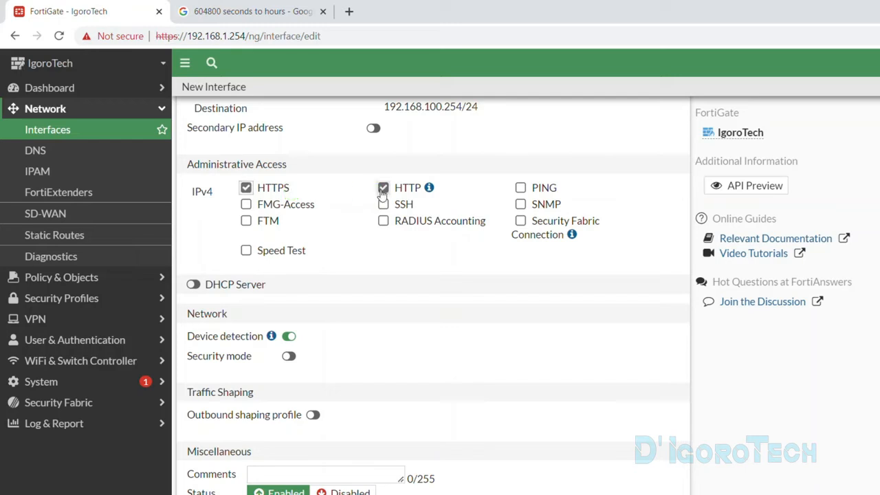
{"action": "left_click", "coordinate": [521, 190]}
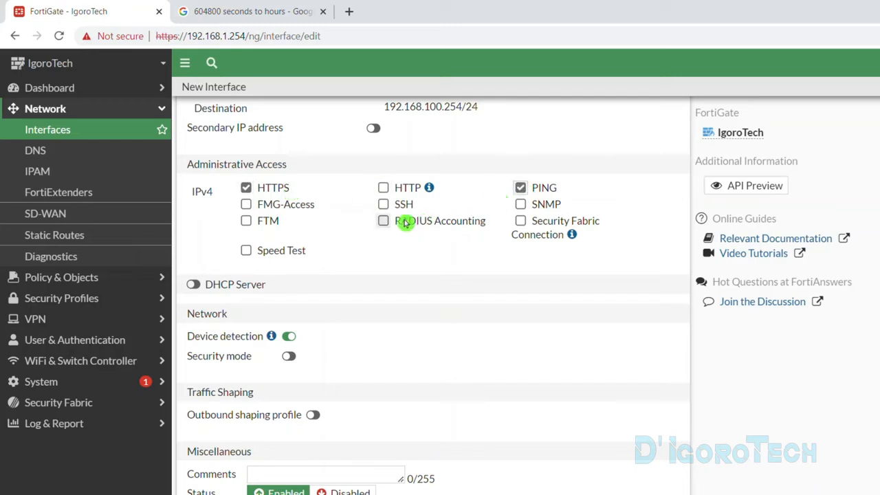
{"action": "left_click", "coordinate": [383, 205]}
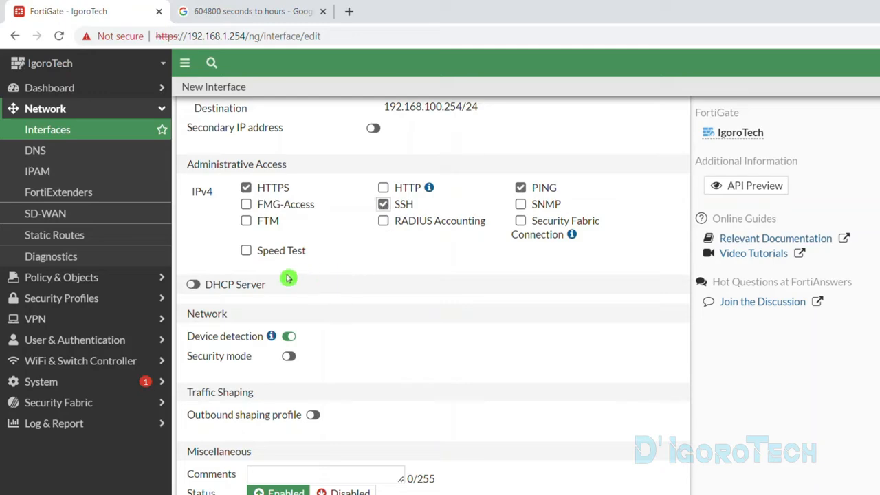
- Enable the DHCP server on the Server VLAN and set the start of its address range to 192.168.100.200
{"action": "left_click", "coordinate": [193, 286]}
{"action": "scroll", "coordinate": [310, 269], "scroll_direction": "down", "scroll_amount": 2}
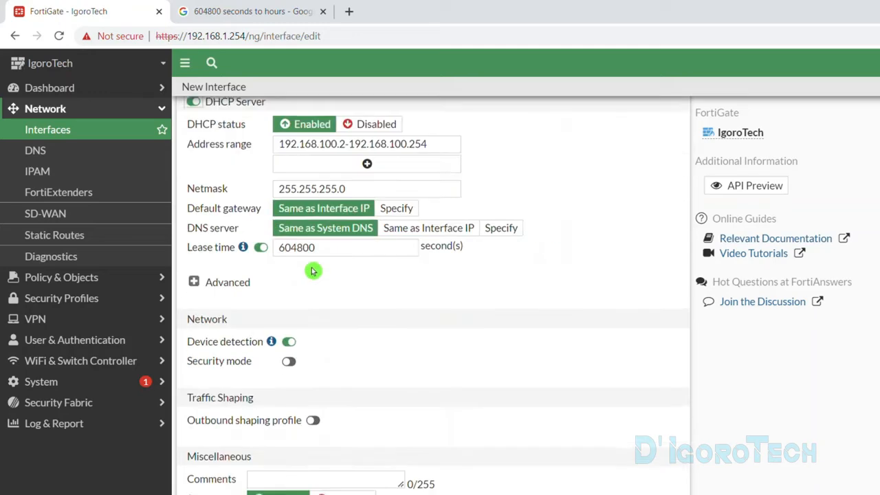
{"action": "scroll", "coordinate": [306, 270], "scroll_direction": "up", "scroll_amount": 1}
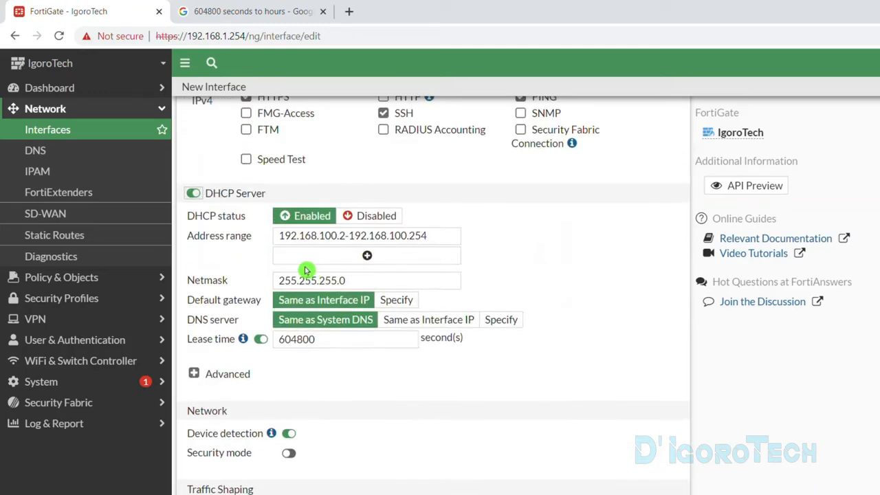
{"action": "left_click", "coordinate": [344, 236]}
{"action": "type", "text": "00"}
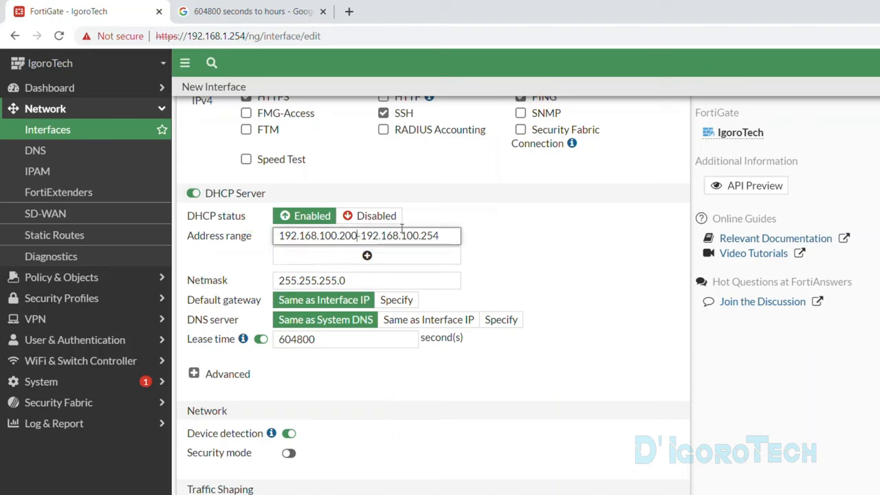
{"action": "scroll", "coordinate": [422, 323], "scroll_direction": "up", "scroll_amount": 1}
{"action": "scroll", "coordinate": [422, 281], "scroll_direction": "down", "scroll_amount": 1}
- Set the end of the DHCP address range to 192.168.100.253, keeping the interface's own .254 address out of the pool
{"action": "left_click_drag", "start_coordinate": [420, 236], "coordinate": [440, 236]}
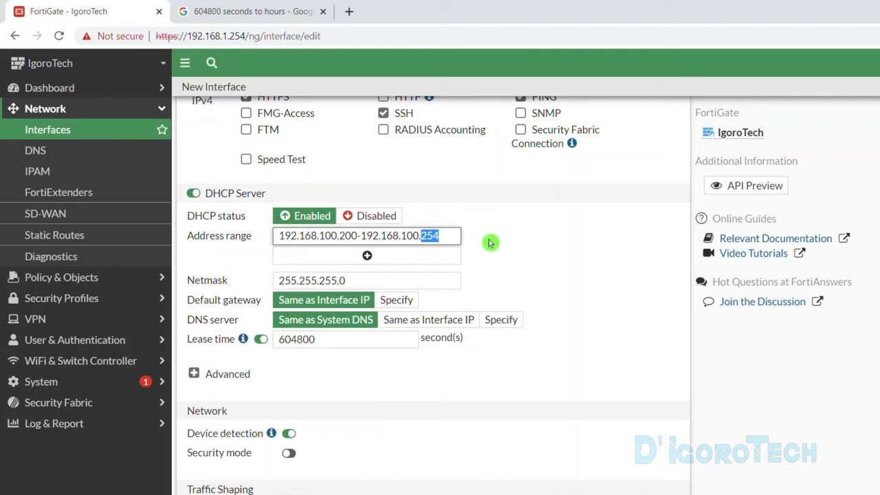
{"action": "scroll", "coordinate": [490, 244], "scroll_direction": "up", "scroll_amount": 3}
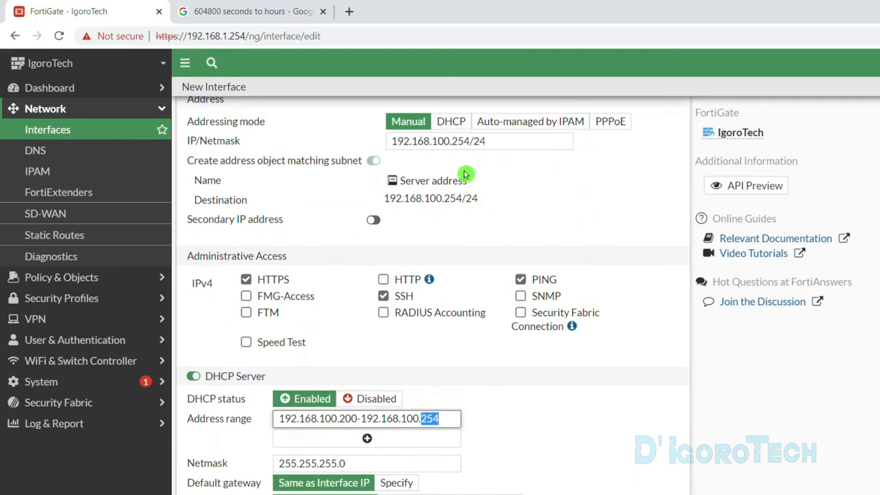
{"action": "left_click_drag", "start_coordinate": [451, 142], "coordinate": [464, 142]}
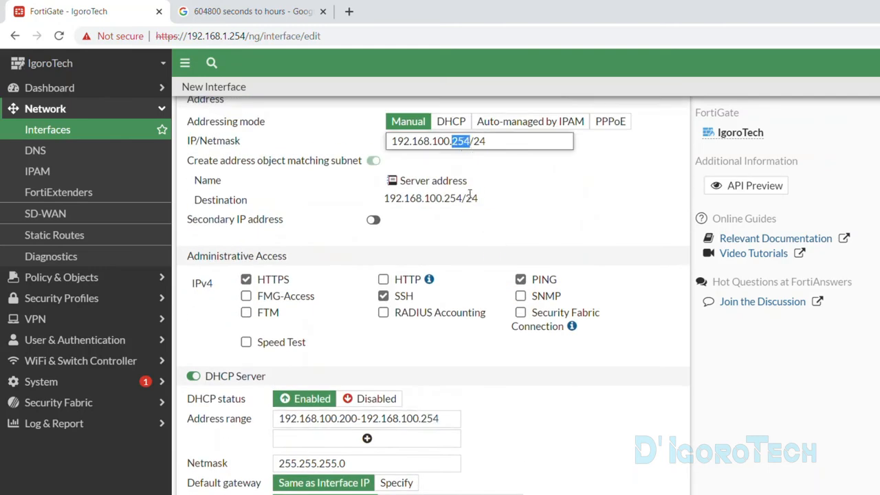
{"action": "scroll", "coordinate": [472, 301], "scroll_direction": "down", "scroll_amount": 3}
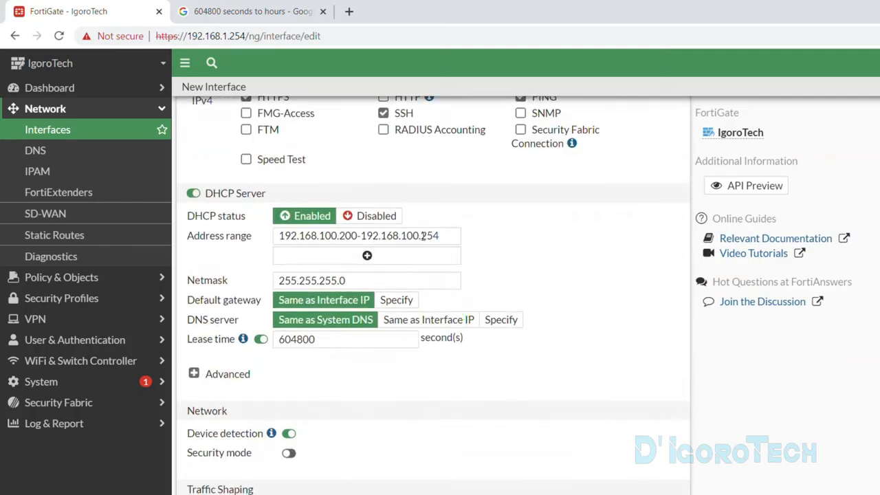
{"action": "left_click_drag", "start_coordinate": [421, 235], "coordinate": [440, 236]}
{"action": "left_click", "coordinate": [439, 237]}
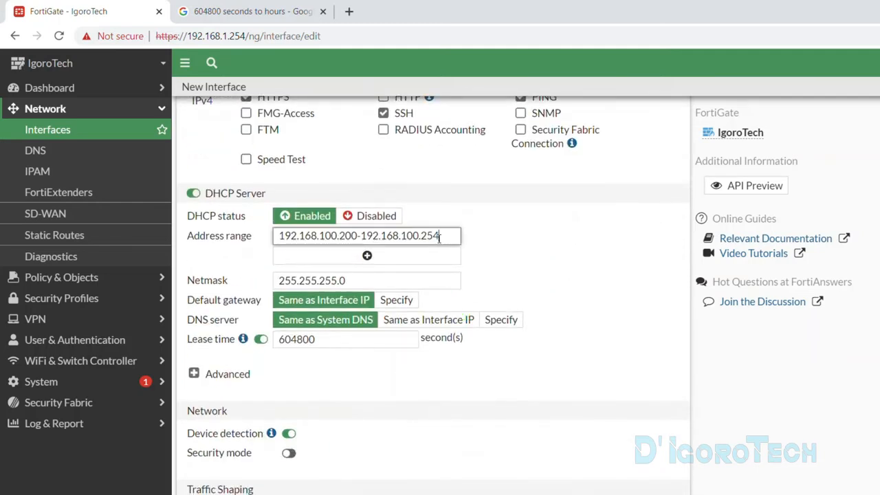
{"action": "type", "text": "3"}
{"action": "left_click", "coordinate": [509, 251]}
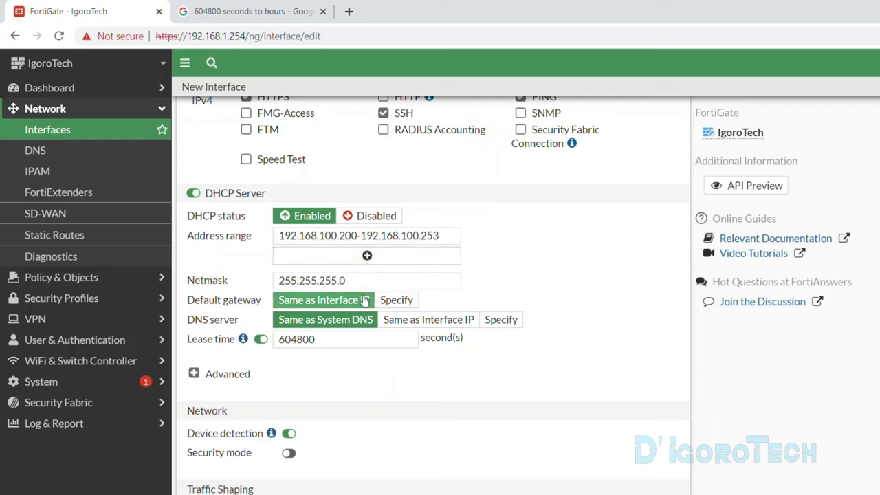
- Specify custom DNS servers for the DHCP server: 8.8.8.8 as DNS server 1 and 1.1.1.1 as DNS server 2
{"action": "left_click", "coordinate": [498, 324]}
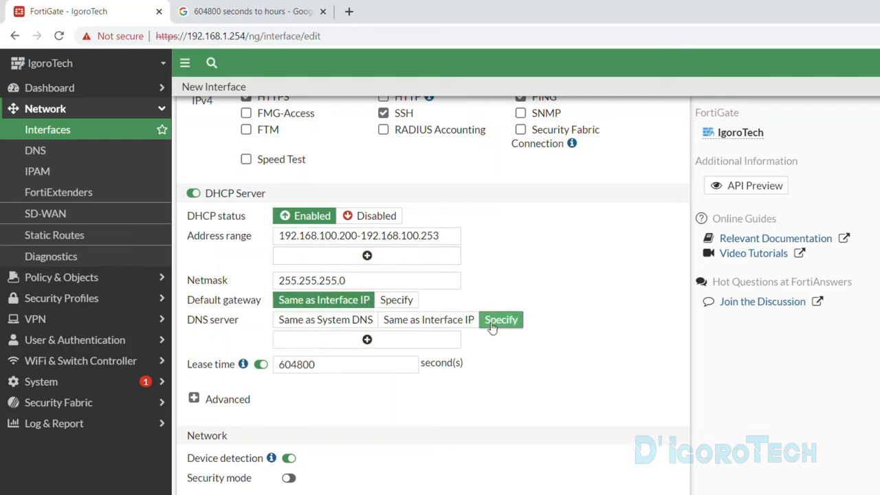
{"action": "left_click", "coordinate": [375, 341]}
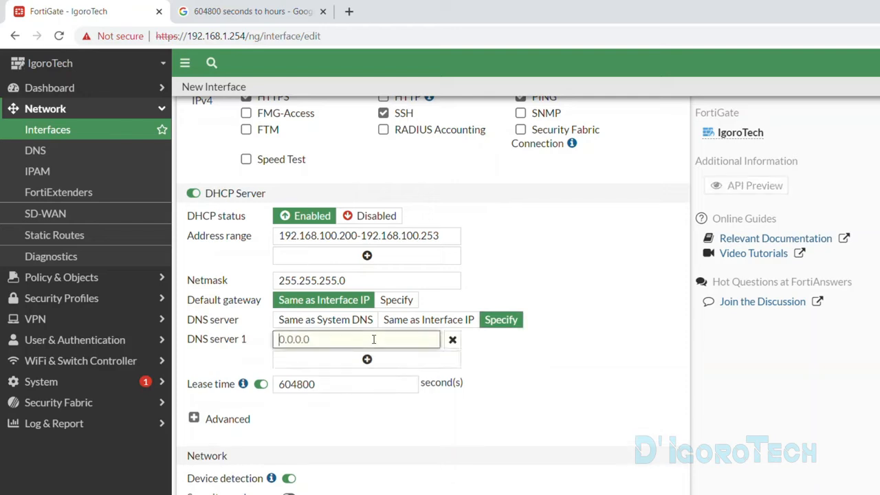
{"action": "type", "text": "8."}
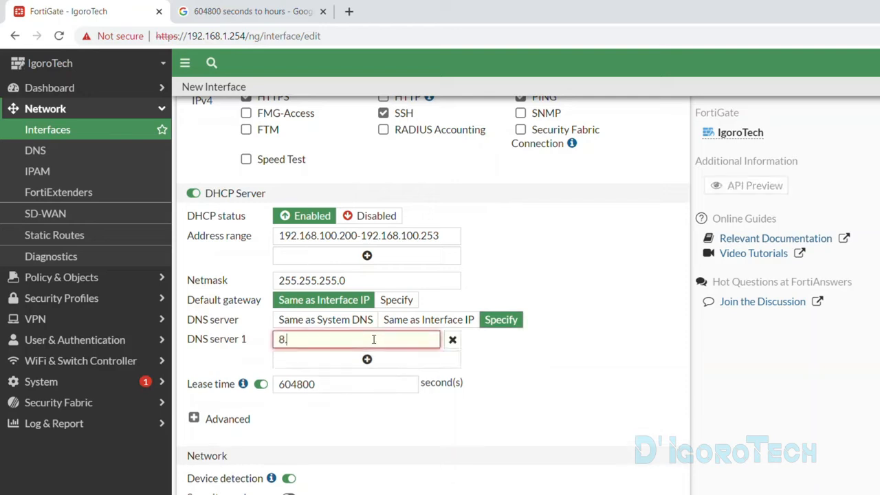
{"action": "type", "text": "8.8.8"}
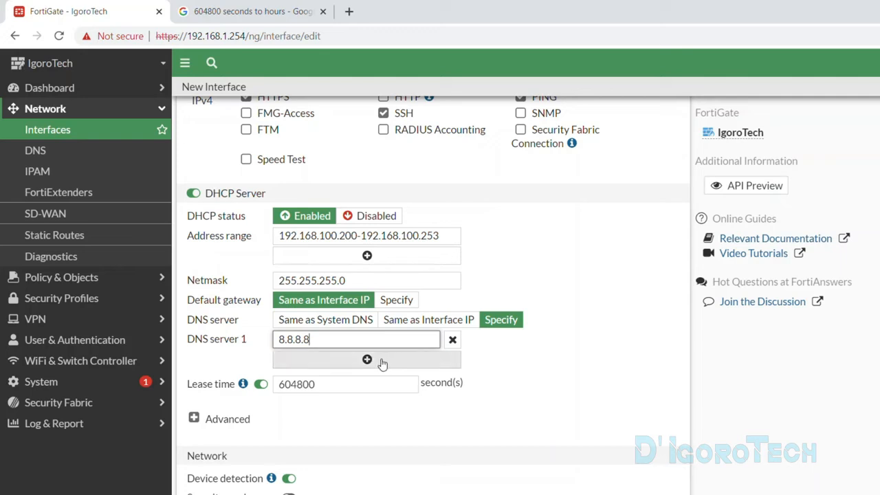
{"action": "left_click", "coordinate": [381, 360]}
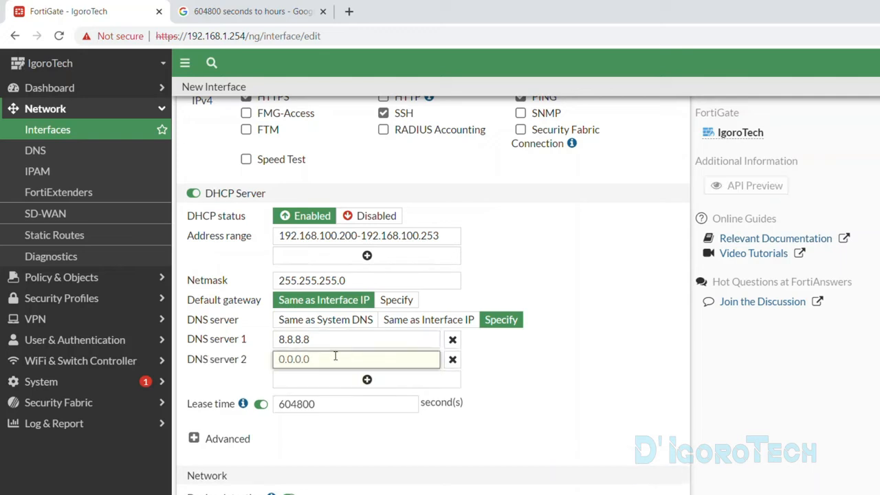
{"action": "type", "text": "1.1.1"}
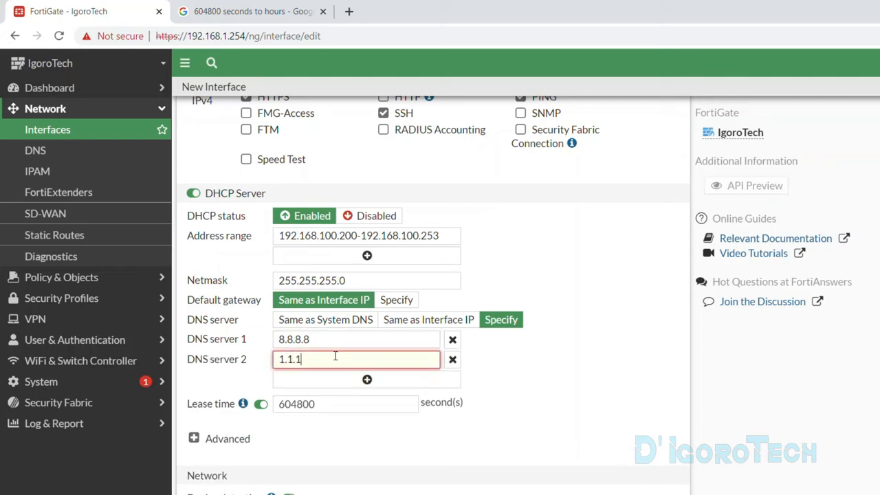
{"action": "type", "text": ".1"}
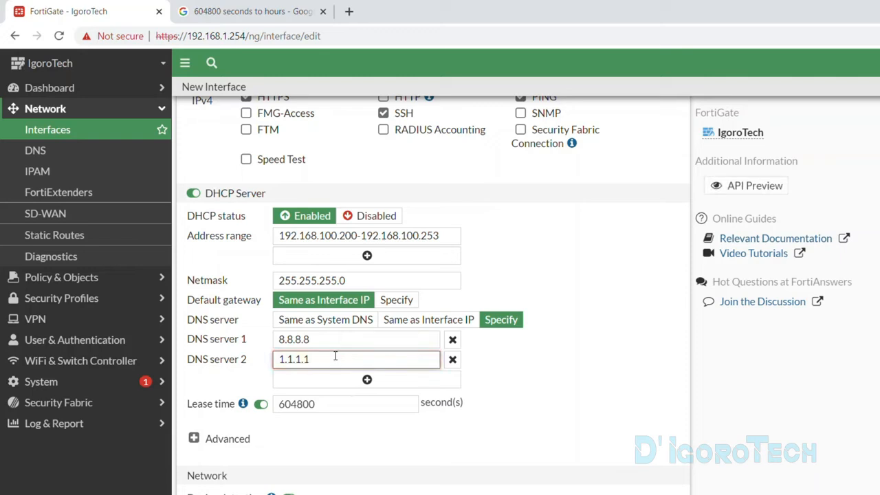
- Set the DHCP lease time to 28800 seconds, copying the value from the seconds-to-hours converter in the other browser tab
{"action": "left_click", "coordinate": [319, 403]}
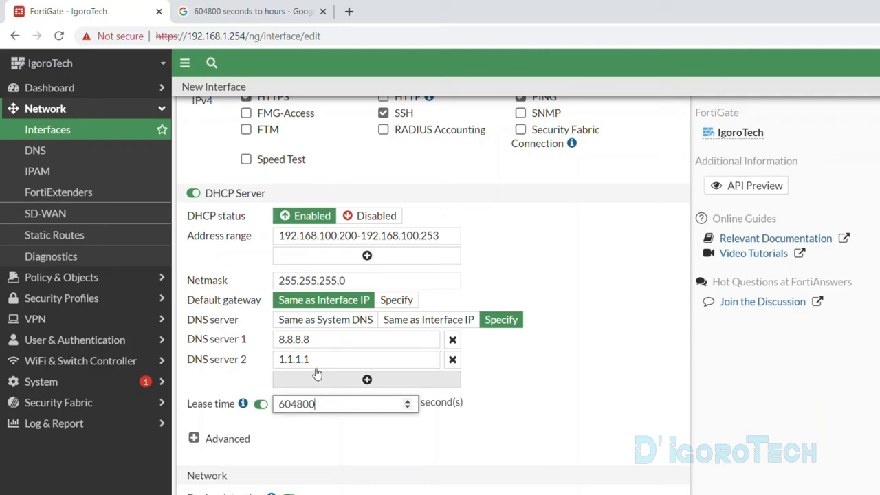
{"action": "left_click", "coordinate": [246, 11]}
{"action": "double_click", "coordinate": [259, 240]}
{"action": "key", "text": "ctrl+c"}
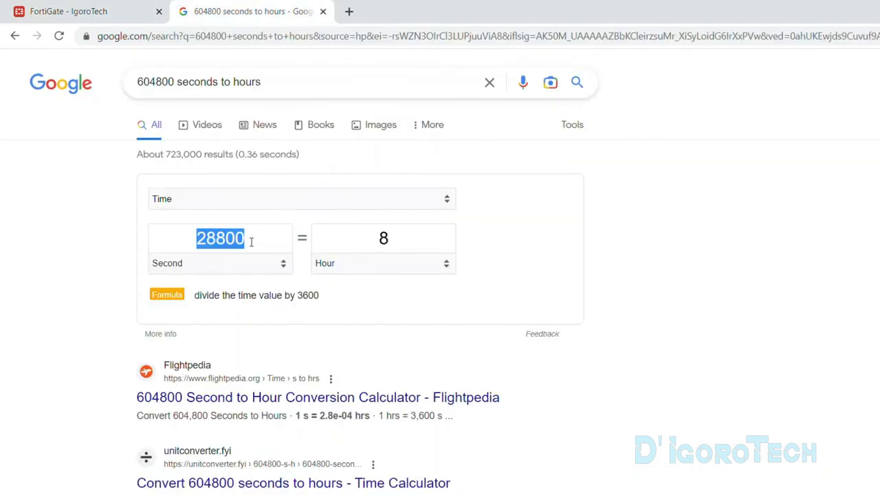
{"action": "left_click", "coordinate": [83, 11]}
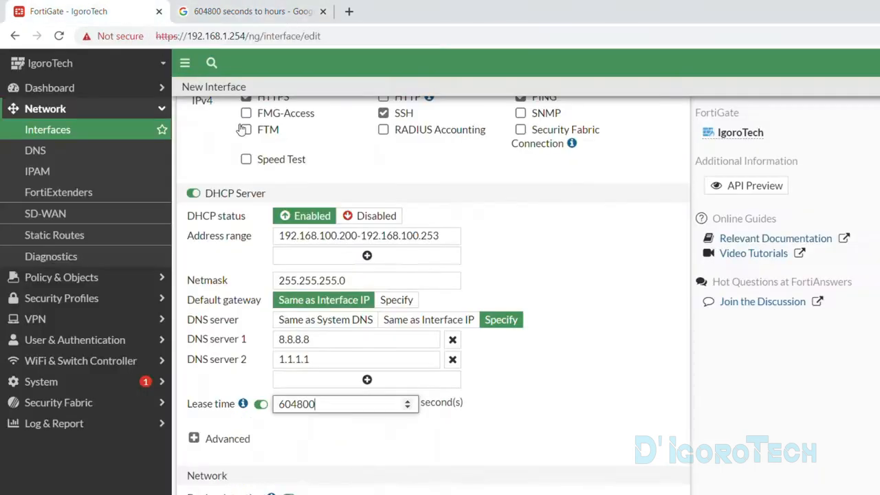
{"action": "double_click", "coordinate": [324, 404]}
{"action": "key", "text": "ctrl+v"}
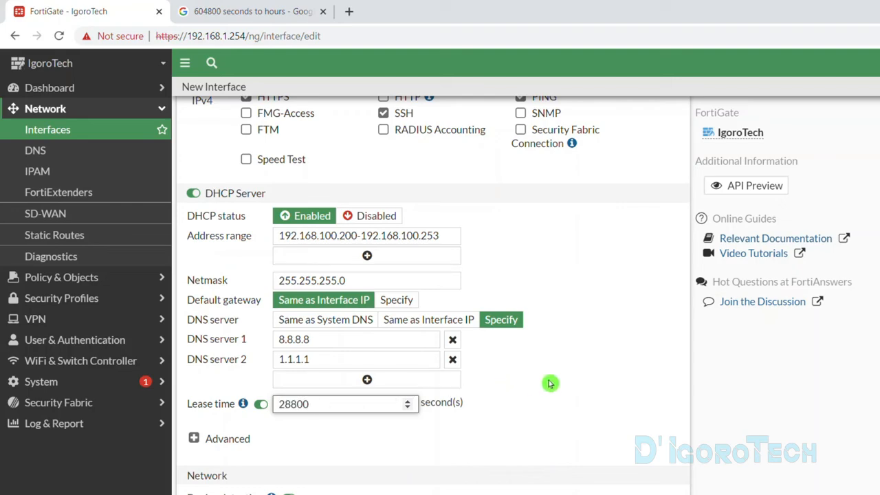
{"action": "left_click", "coordinate": [543, 388]}
- Review the Server VLAN's name, DHCP address range, both DNS servers and lease time in the new interface form
{"action": "scroll", "coordinate": [543, 388], "scroll_direction": "up", "scroll_amount": 6}
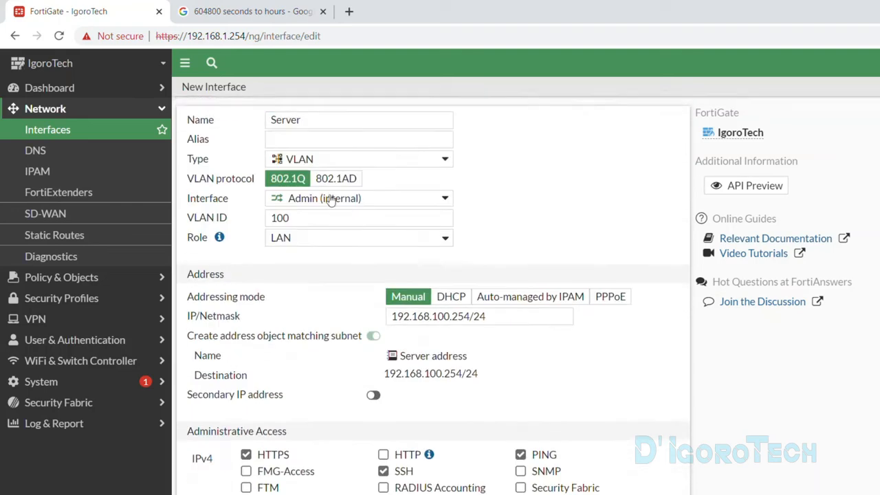
{"action": "left_click_drag", "start_coordinate": [310, 122], "coordinate": [268, 122]}
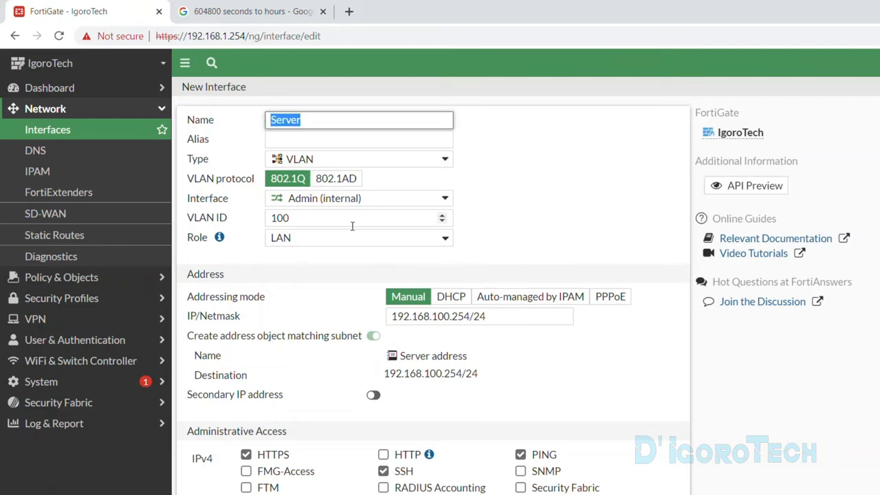
{"action": "scroll", "coordinate": [367, 265], "scroll_direction": "down", "scroll_amount": 5}
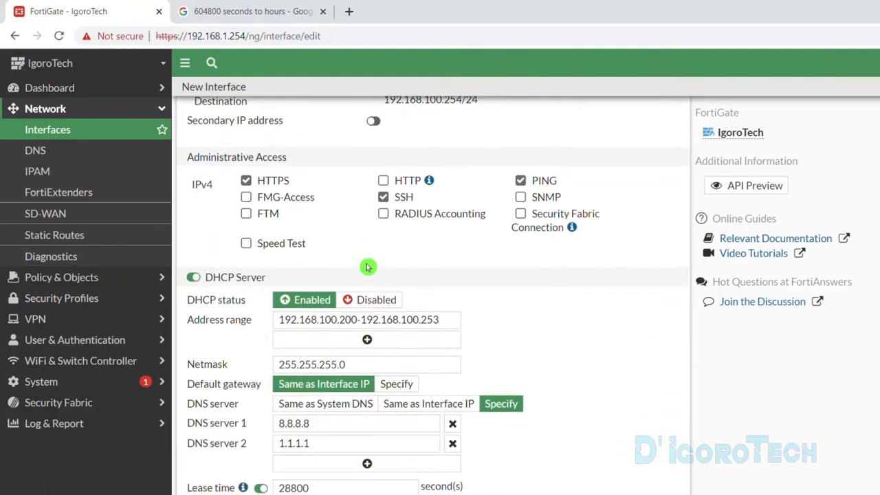
{"action": "left_click_drag", "start_coordinate": [440, 228], "coordinate": [275, 228]}
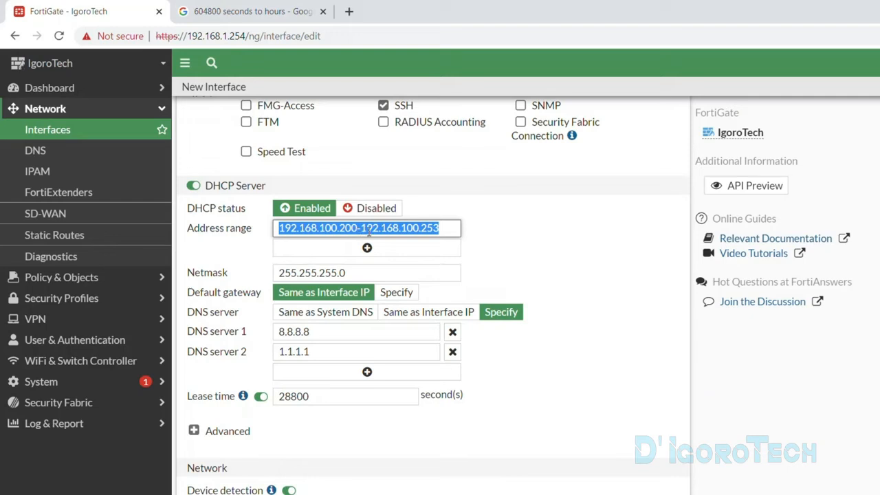
{"action": "left_click_drag", "start_coordinate": [313, 331], "coordinate": [270, 332]}
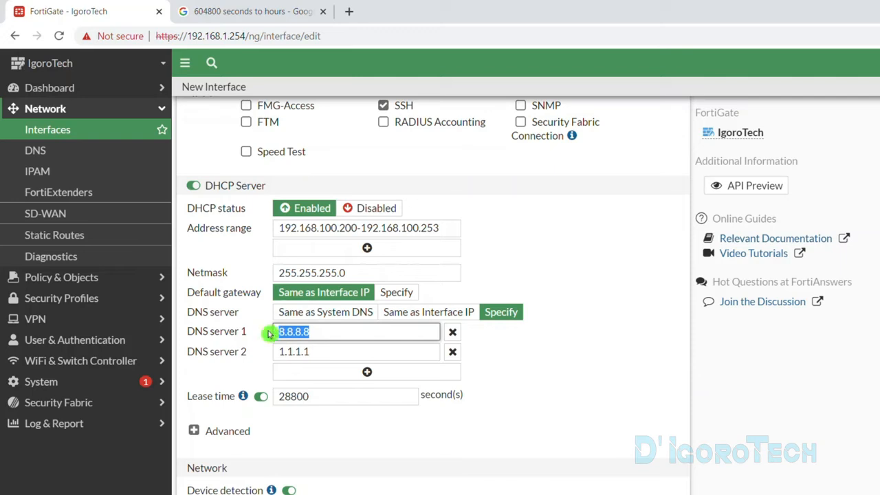
{"action": "left_click_drag", "start_coordinate": [328, 351], "coordinate": [277, 352]}
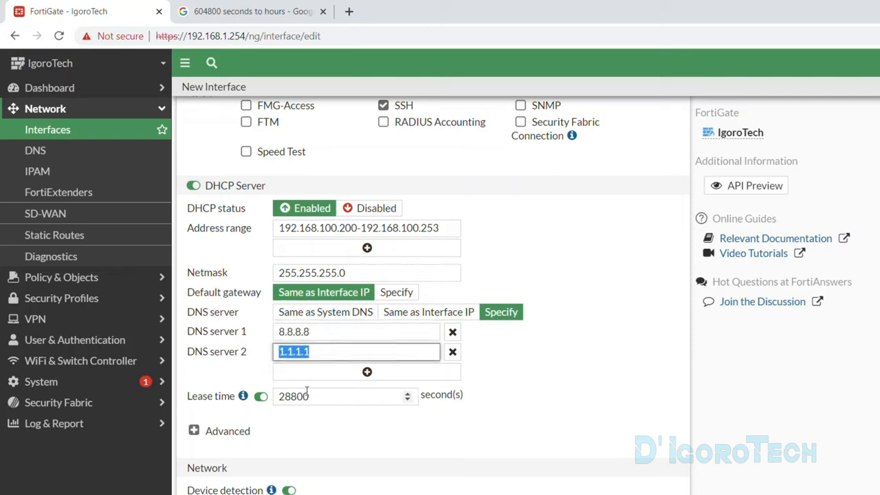
{"action": "left_click_drag", "start_coordinate": [321, 397], "coordinate": [277, 397]}
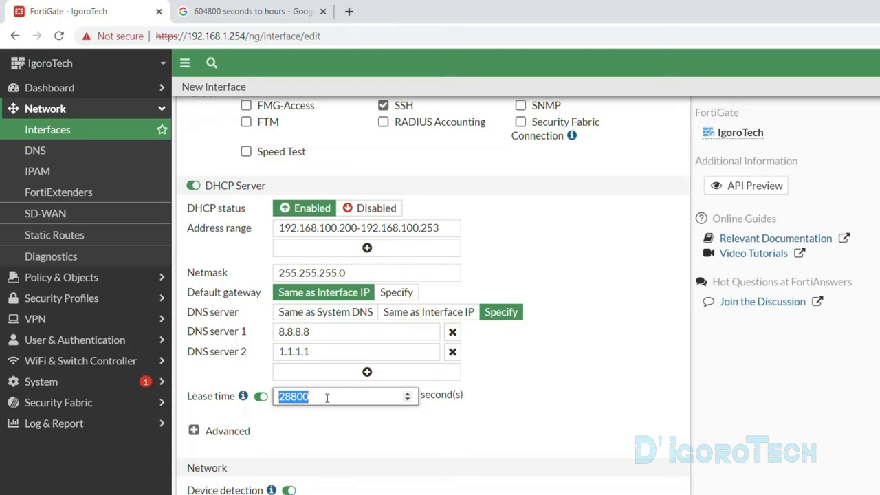
- Save the new Server VLAN interface with its comments left empty and its status enabled
{"action": "scroll", "coordinate": [343, 399], "scroll_direction": "down", "scroll_amount": 1}
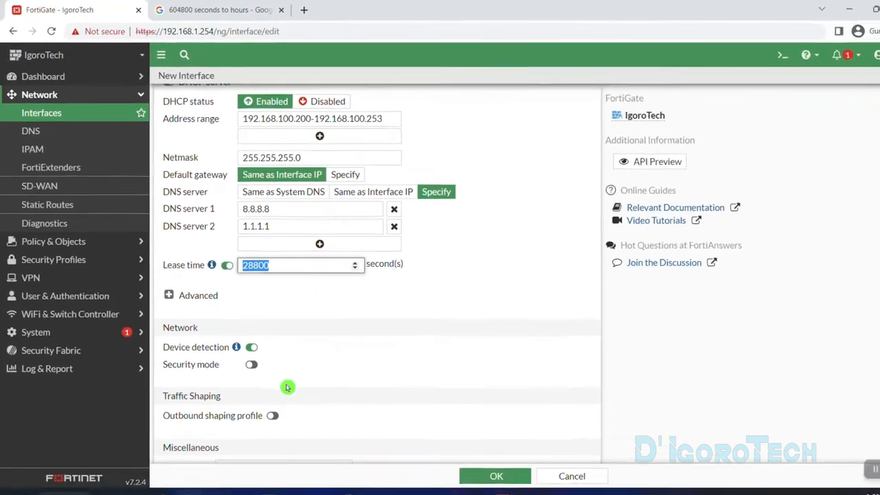
{"action": "scroll", "coordinate": [330, 444], "scroll_direction": "down", "scroll_amount": 2}
{"action": "left_click", "coordinate": [238, 395]}
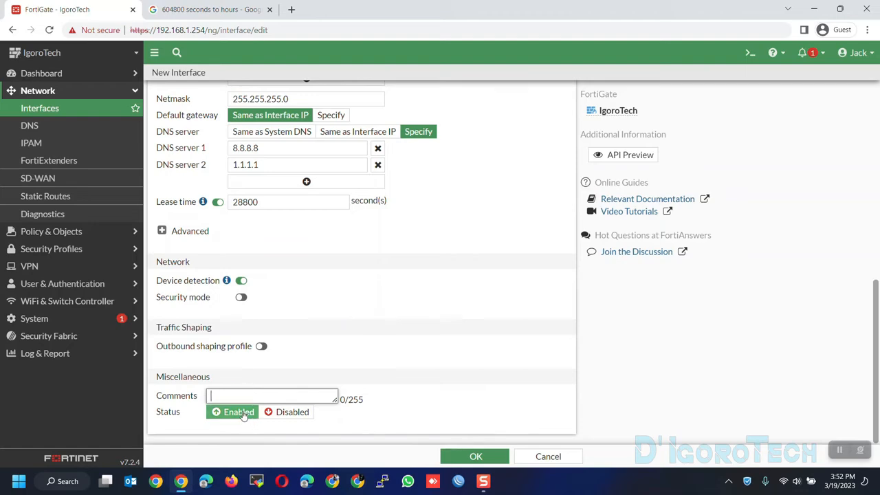
{"action": "left_click", "coordinate": [459, 457]}
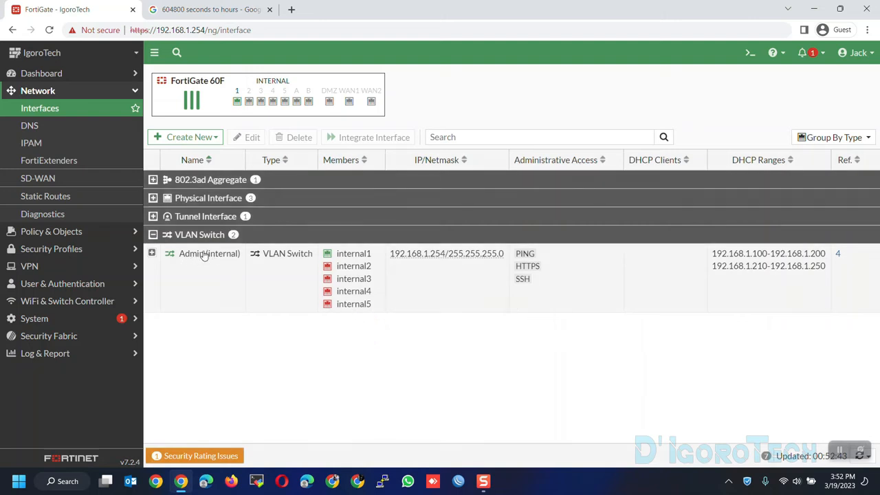
- Expand the Admin (internal) switch in the interface list and check the Server VLAN's name, type and IP/netmask
{"action": "left_click", "coordinate": [152, 254]}
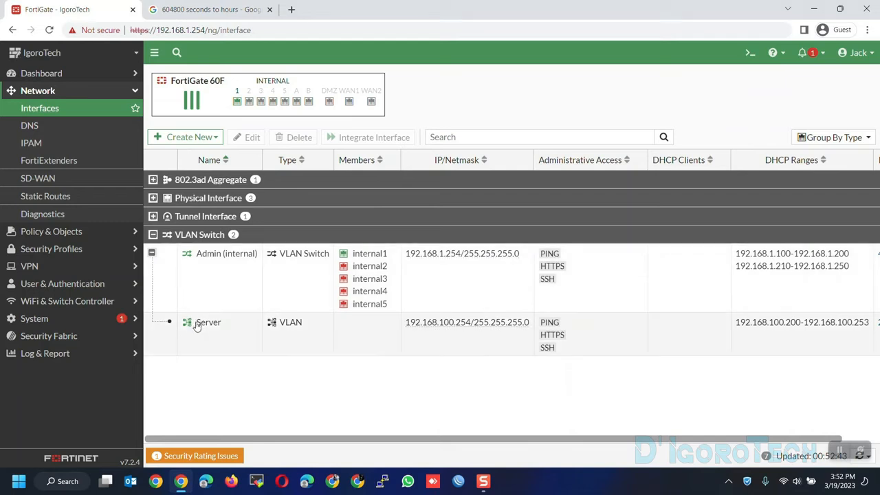
{"action": "mouse_move", "coordinate": [206, 321]}
{"action": "left_click_drag", "start_coordinate": [217, 324], "coordinate": [180, 323]}
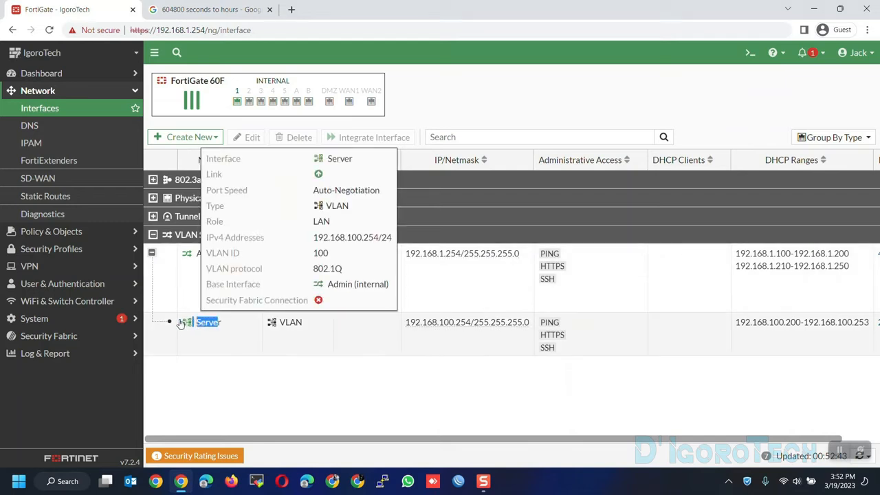
{"action": "left_click", "coordinate": [231, 339]}
{"action": "left_click_drag", "start_coordinate": [307, 330], "coordinate": [275, 326]}
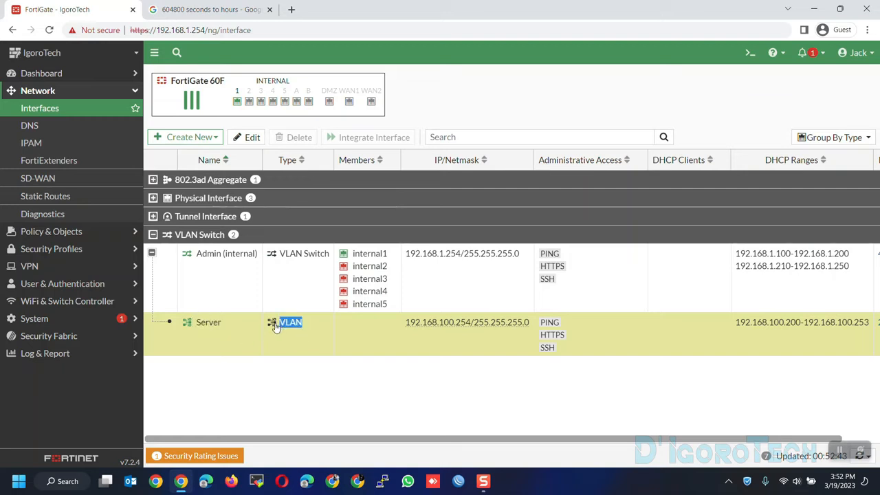
{"action": "left_click", "coordinate": [339, 337]}
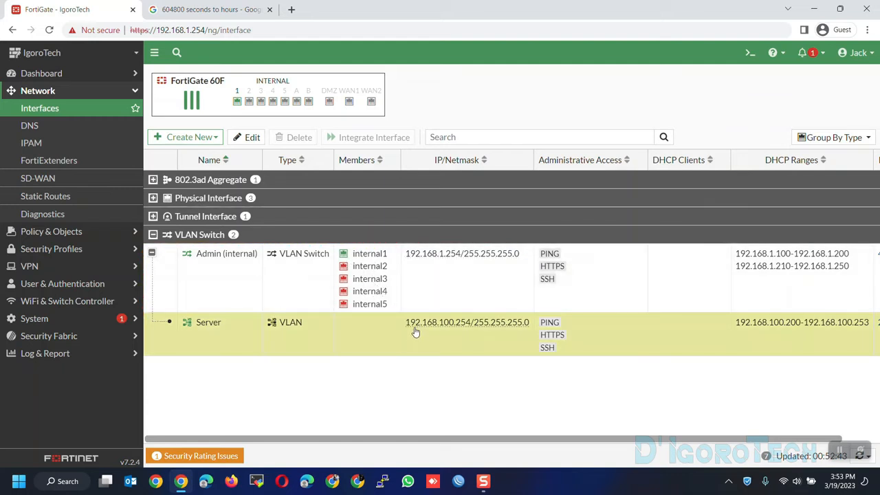
{"action": "left_click_drag", "start_coordinate": [407, 328], "coordinate": [530, 328]}
{"action": "left_click", "coordinate": [584, 333]}
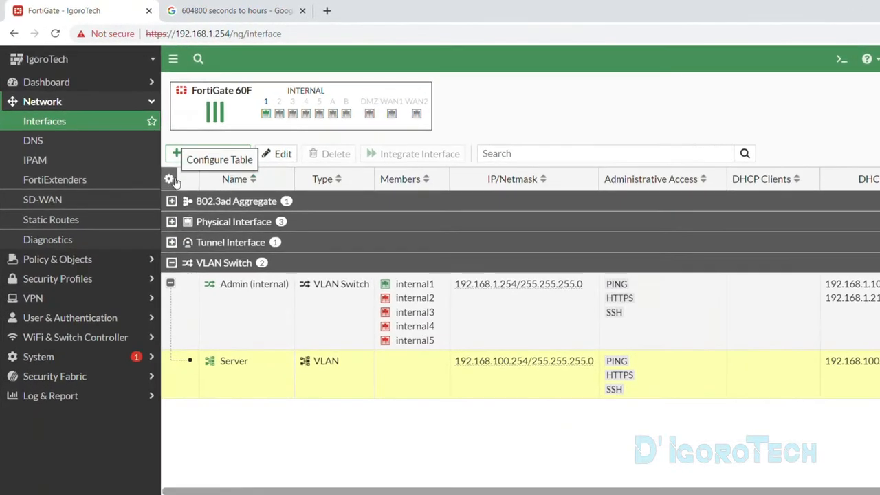
- Add the VLAN ID column to the interface table and apply the column selection
{"action": "left_click", "coordinate": [169, 180]}
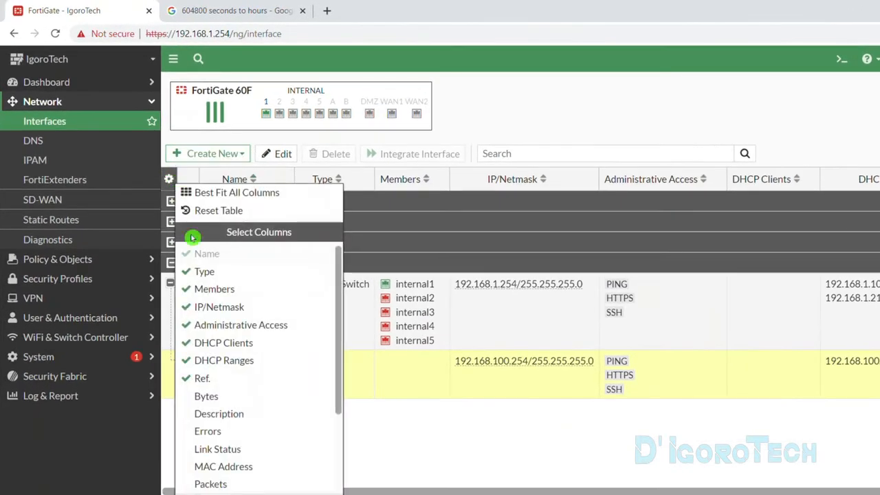
{"action": "scroll", "coordinate": [231, 424], "scroll_direction": "down", "scroll_amount": 2}
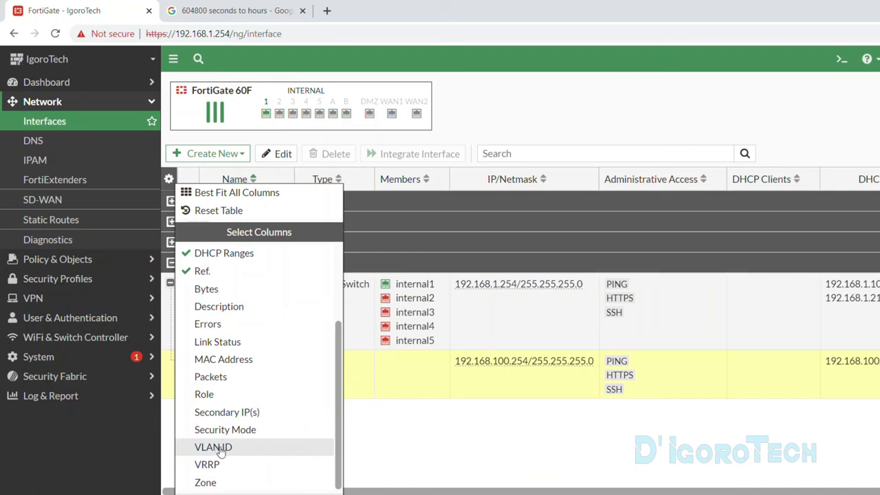
{"action": "left_click", "coordinate": [213, 447]}
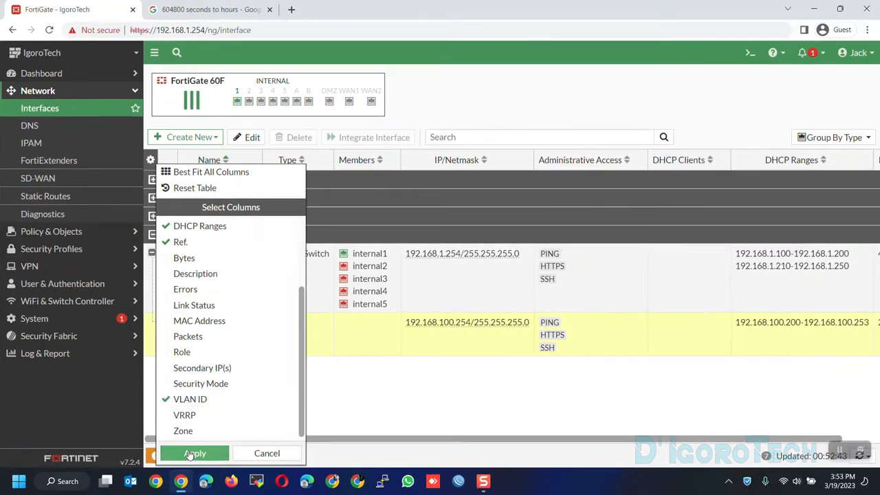
{"action": "left_click", "coordinate": [190, 454]}
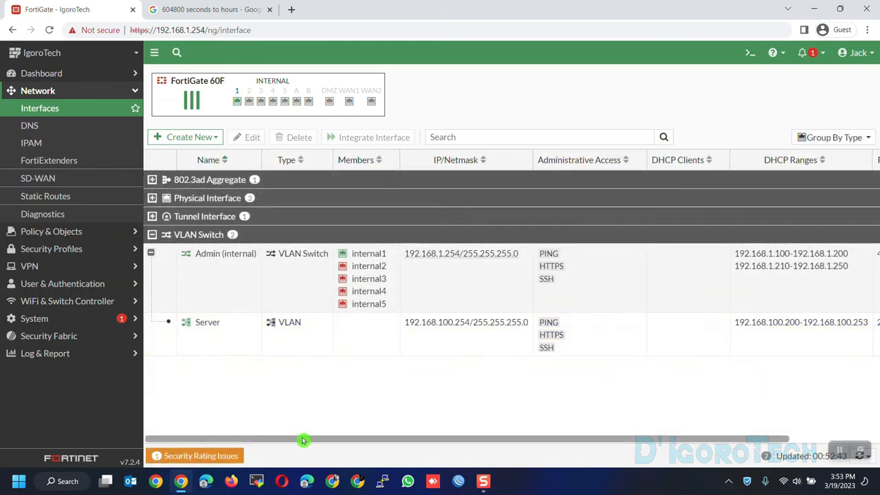
- Check the Server VLAN's ID in the VLAN ID column of the interface list
{"action": "left_click_drag", "start_coordinate": [304, 440], "coordinate": [402, 440]}
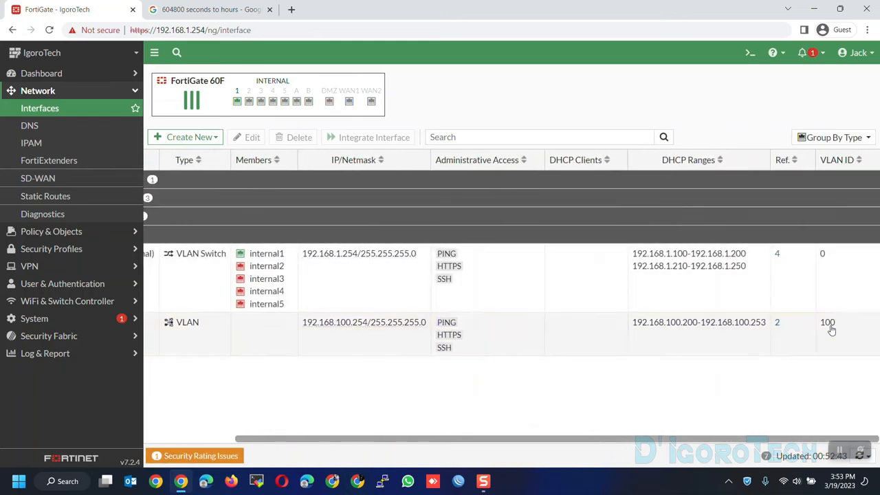
{"action": "left_click", "coordinate": [832, 330]}
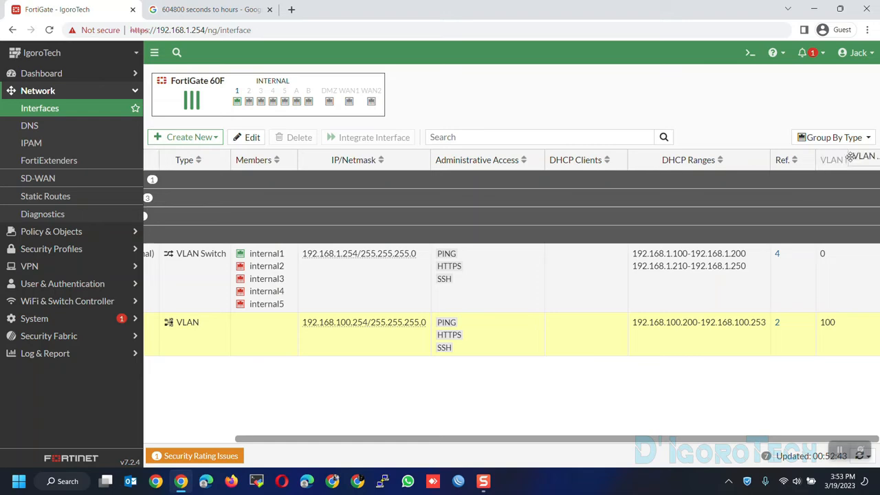
{"action": "double_click", "coordinate": [825, 323]}
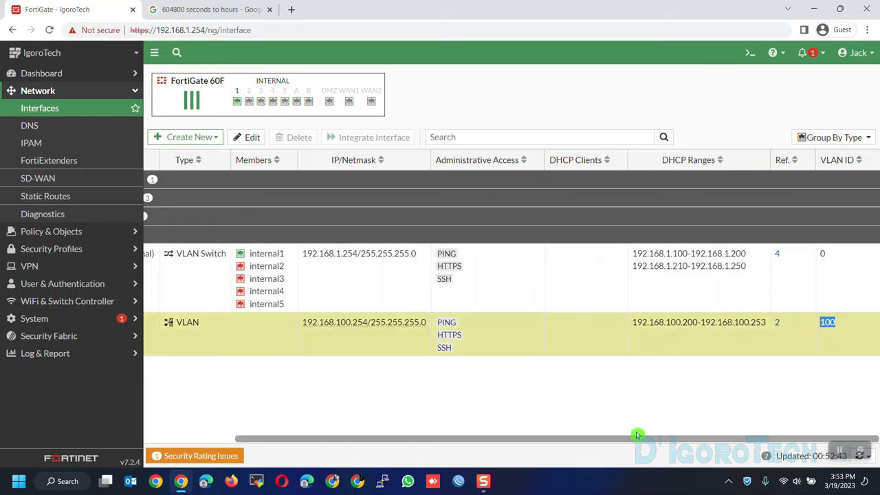
{"action": "left_click_drag", "start_coordinate": [639, 436], "coordinate": [319, 404]}
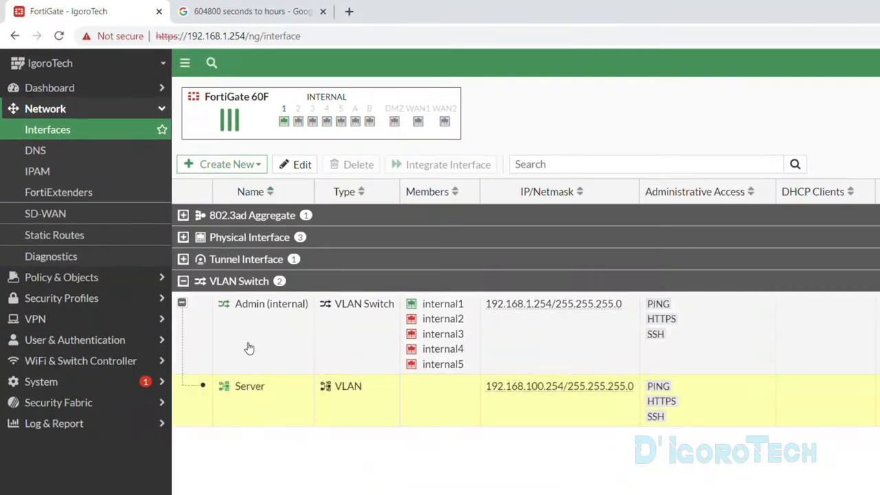
- Start a new interface named Guest with the type set to VLAN
{"action": "left_click", "coordinate": [215, 170]}
{"action": "left_click", "coordinate": [207, 184]}
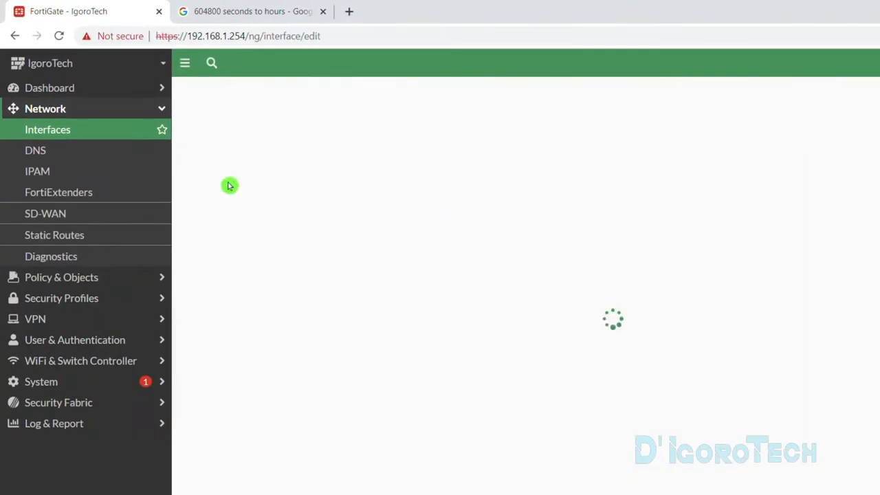
{"action": "left_click", "coordinate": [280, 121]}
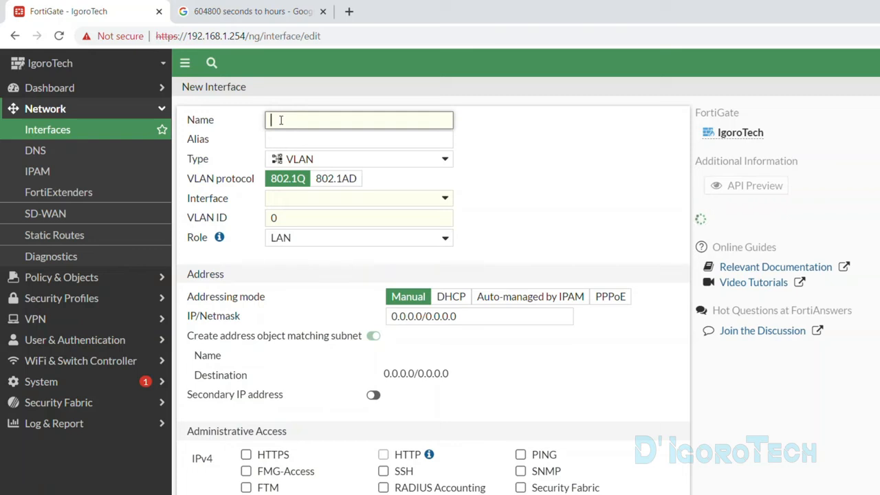
{"action": "type", "text": "Guest"}
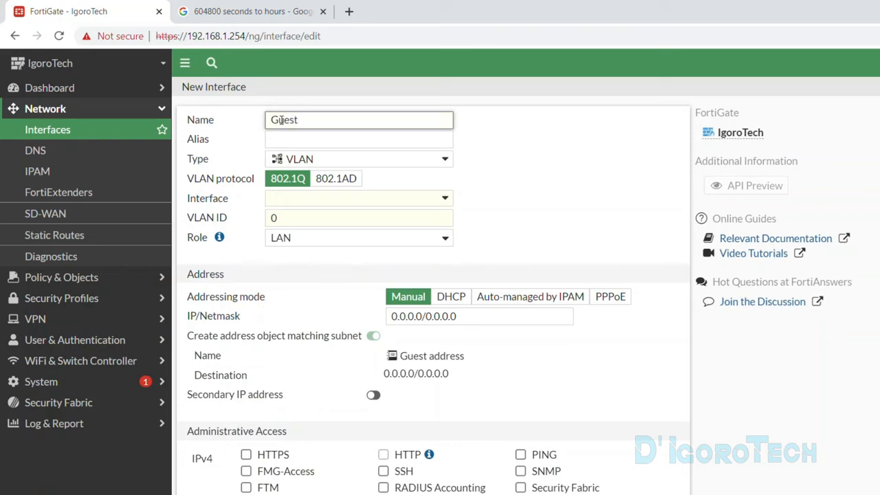
{"action": "left_click", "coordinate": [300, 159]}
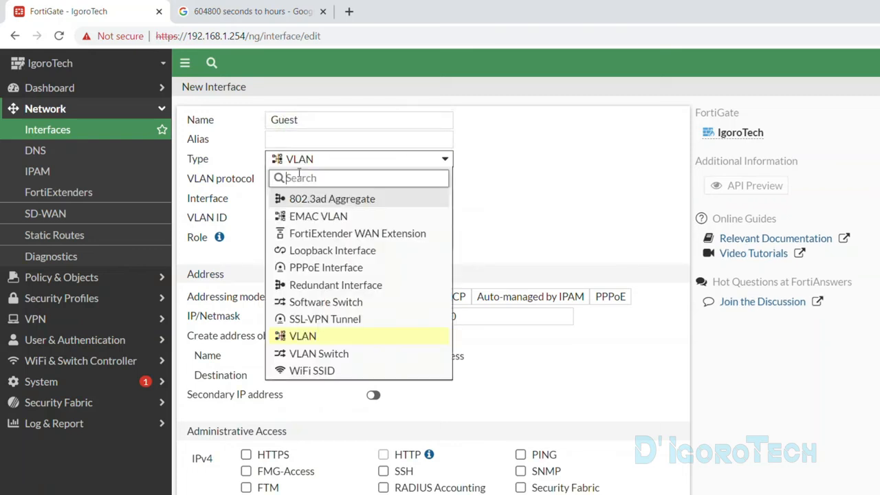
{"action": "left_click", "coordinate": [302, 339]}
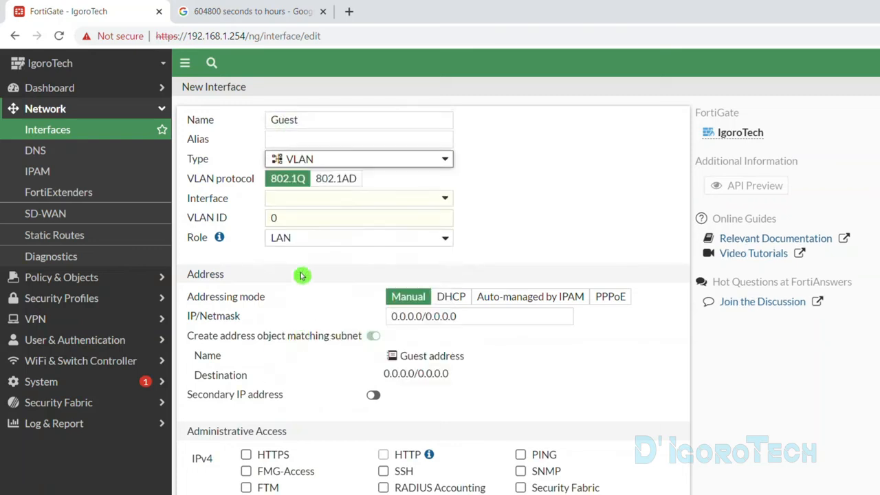
- Assign the Guest VLAN to the Admin (internal) interface with VLAN ID 200 and the LAN role
{"action": "left_click", "coordinate": [287, 199]}
{"action": "mouse_move", "coordinate": [302, 243]}
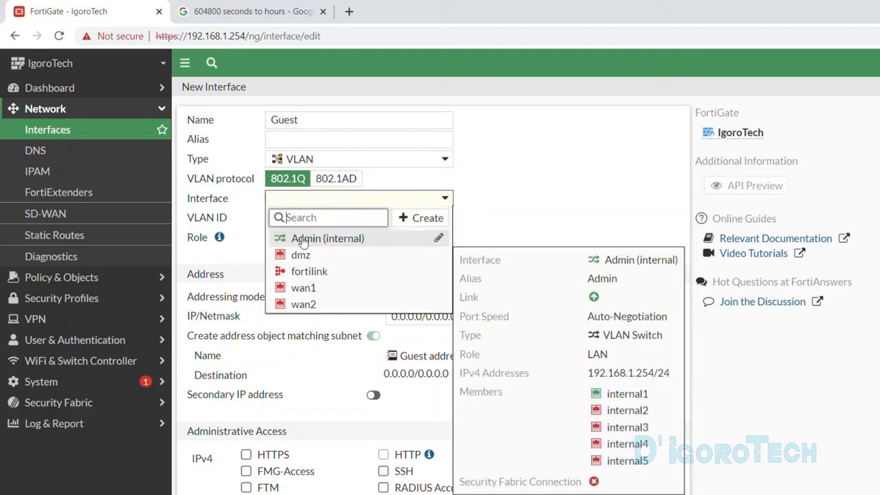
{"action": "left_click", "coordinate": [303, 238]}
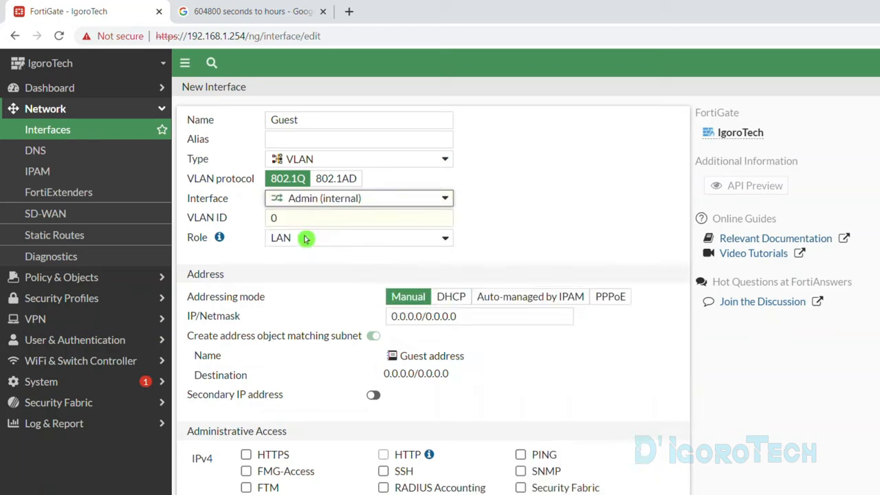
{"action": "left_click", "coordinate": [275, 218]}
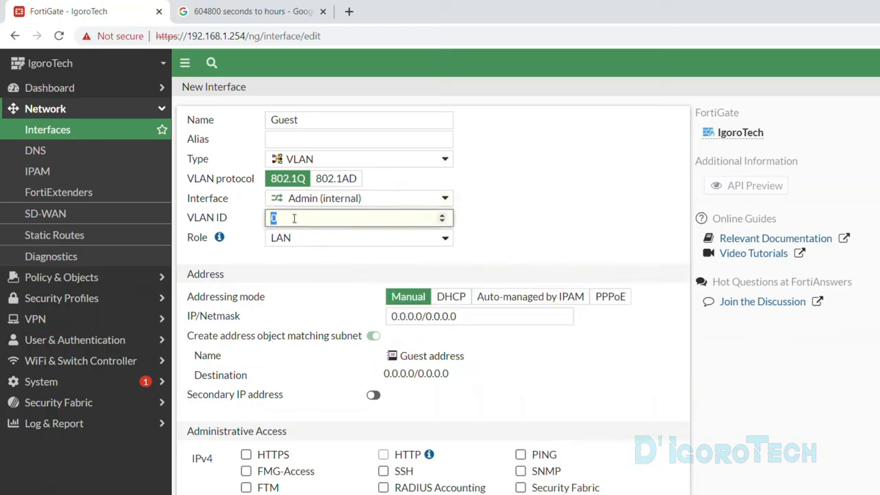
{"action": "type", "text": "200"}
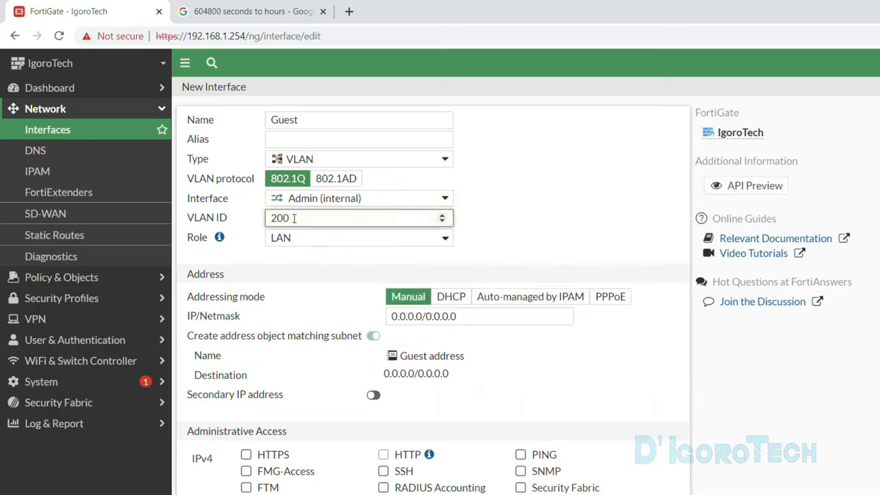
{"action": "left_click", "coordinate": [299, 241]}
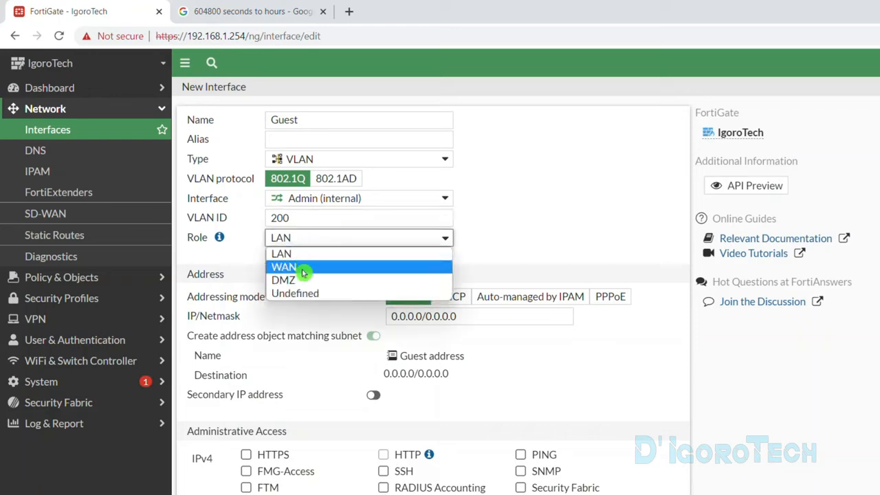
{"action": "left_click", "coordinate": [298, 258]}
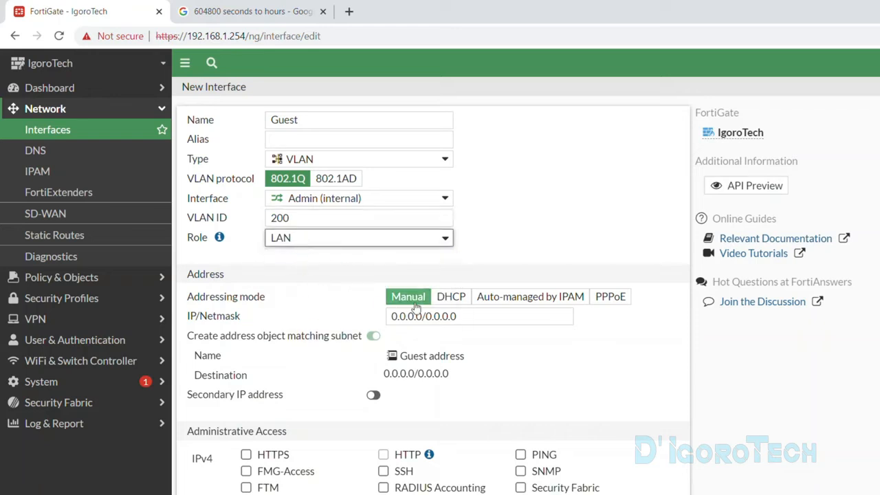
- Set the Guest VLAN's manual IP/Netmask to 192.168.200.254/24 and check the name of its matching address object
{"action": "key", "text": "Tab"}
{"action": "type", "text": "192.168.200.2"}
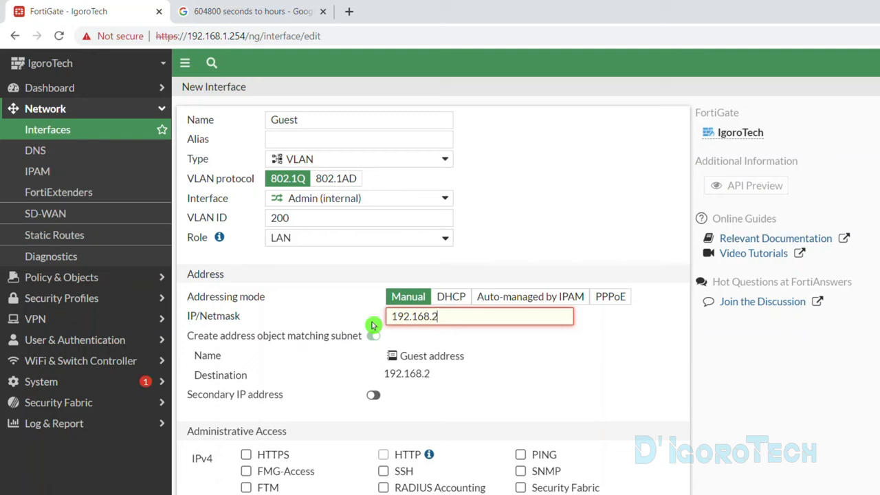
{"action": "type", "text": "54/24"}
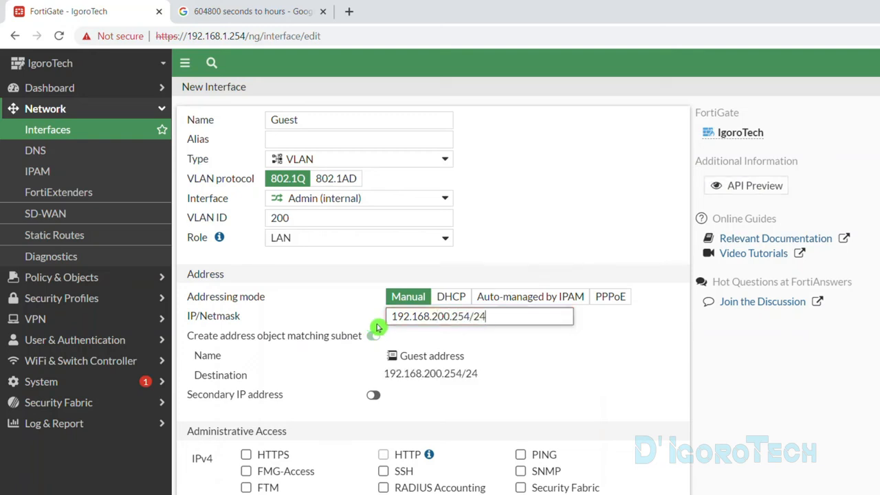
{"action": "left_click_drag", "start_coordinate": [399, 356], "coordinate": [477, 355]}
- Allow HTTPS, PING and SSH as IPv4 administrative access for the Guest VLAN, with HTTP left off
{"action": "scroll", "coordinate": [477, 356], "scroll_direction": "down", "scroll_amount": 3}
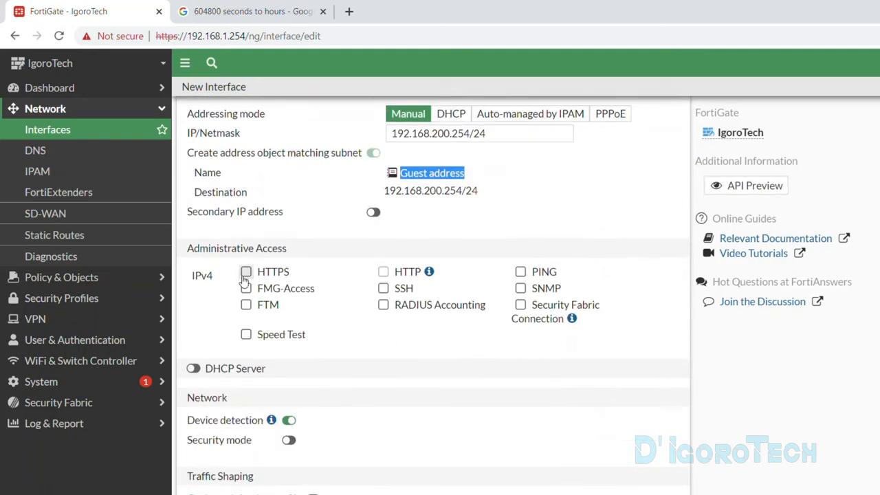
{"action": "left_click", "coordinate": [245, 273]}
{"action": "left_click", "coordinate": [383, 273]}
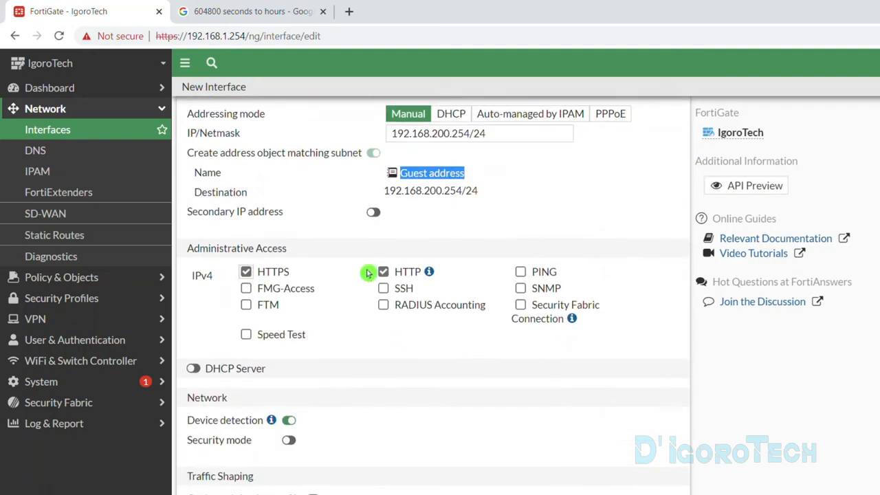
{"action": "left_click", "coordinate": [519, 273]}
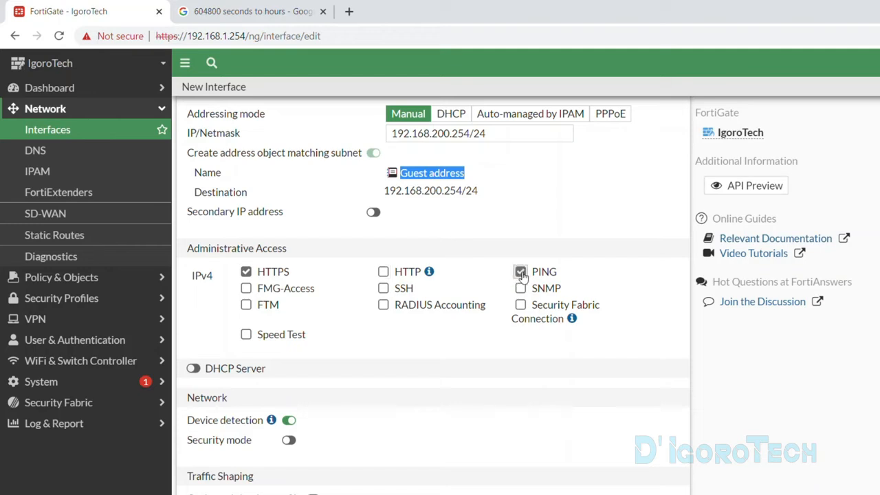
{"action": "left_click", "coordinate": [384, 289]}
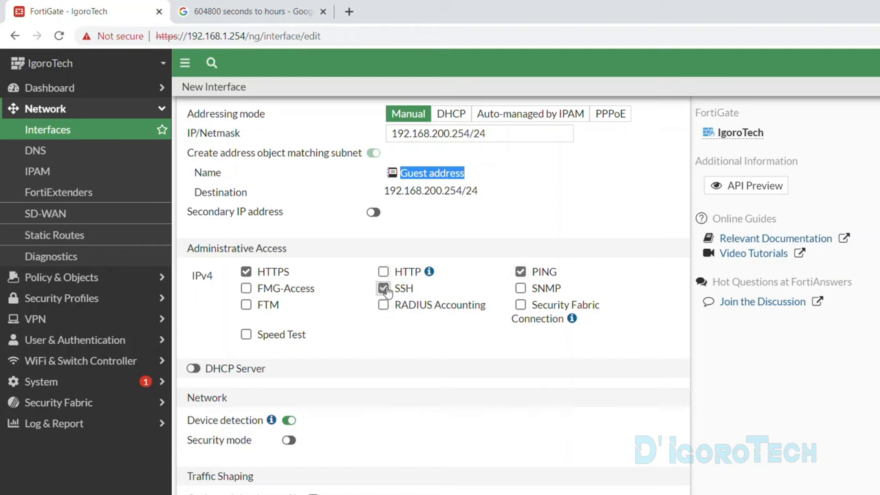
- Enable the DHCP server and end its address range at 192.168.200.253 to exclude the interface's own IP
{"action": "left_click", "coordinate": [194, 369]}
{"action": "scroll", "coordinate": [344, 337], "scroll_direction": "down", "scroll_amount": 3}
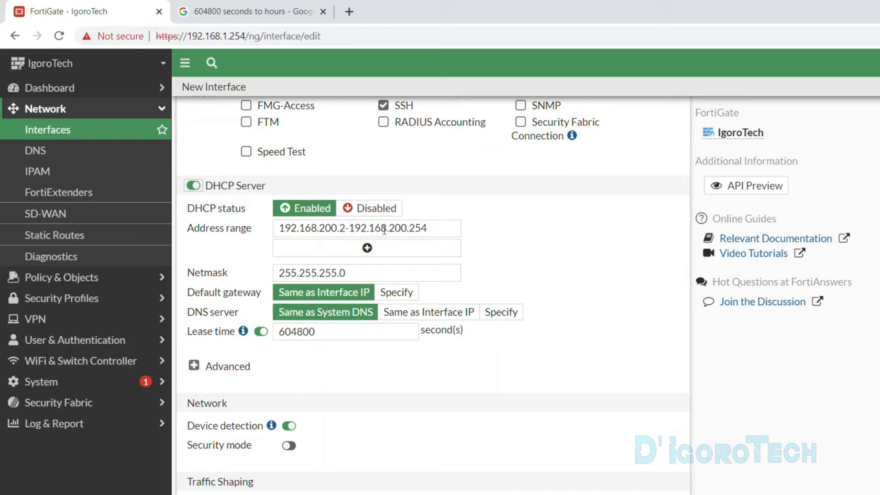
{"action": "scroll", "coordinate": [420, 228], "scroll_direction": "up", "scroll_amount": 1}
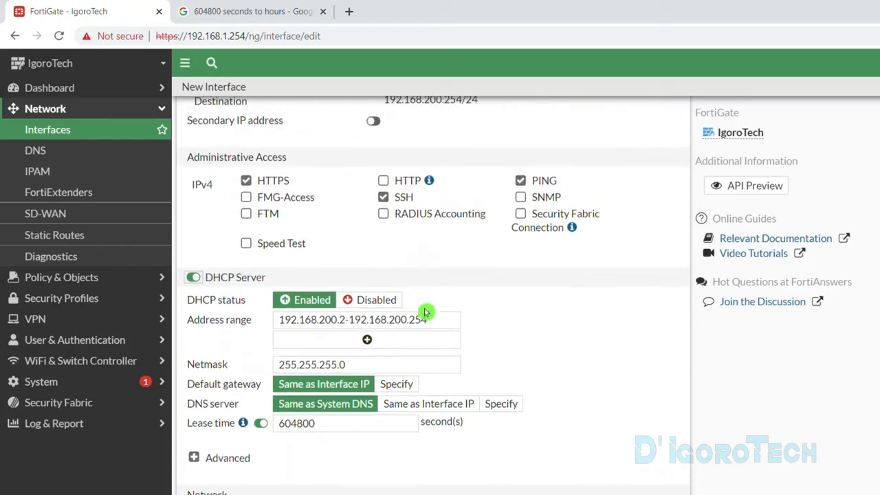
{"action": "left_click_drag", "start_coordinate": [409, 320], "coordinate": [429, 319]}
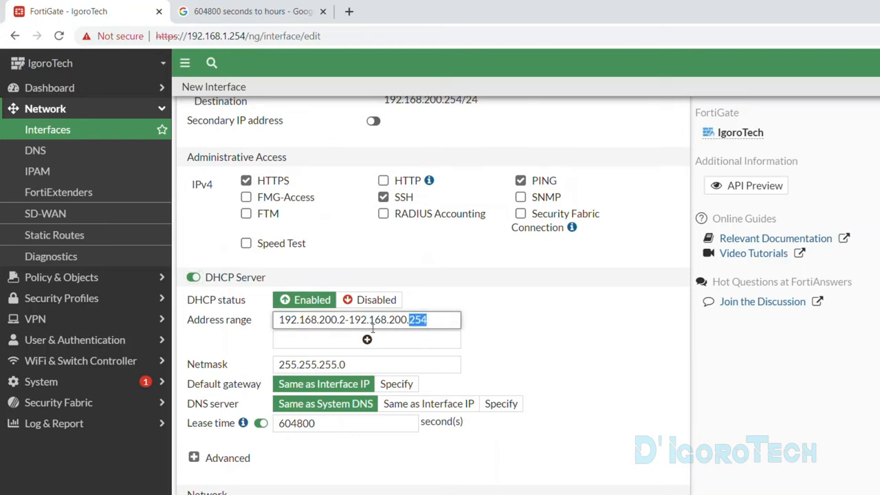
{"action": "left_click_drag", "start_coordinate": [350, 320], "coordinate": [431, 318]}
{"action": "scroll", "coordinate": [444, 277], "scroll_direction": "up", "scroll_amount": 1}
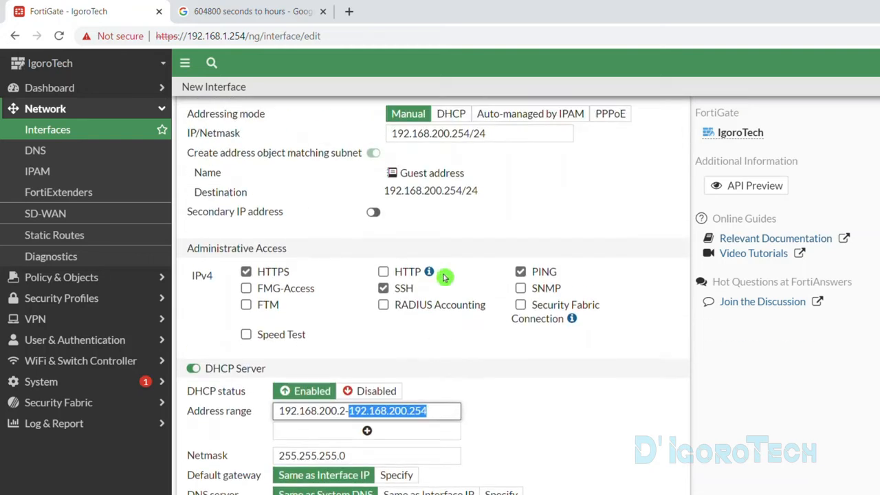
{"action": "left_click_drag", "start_coordinate": [390, 134], "coordinate": [470, 134]}
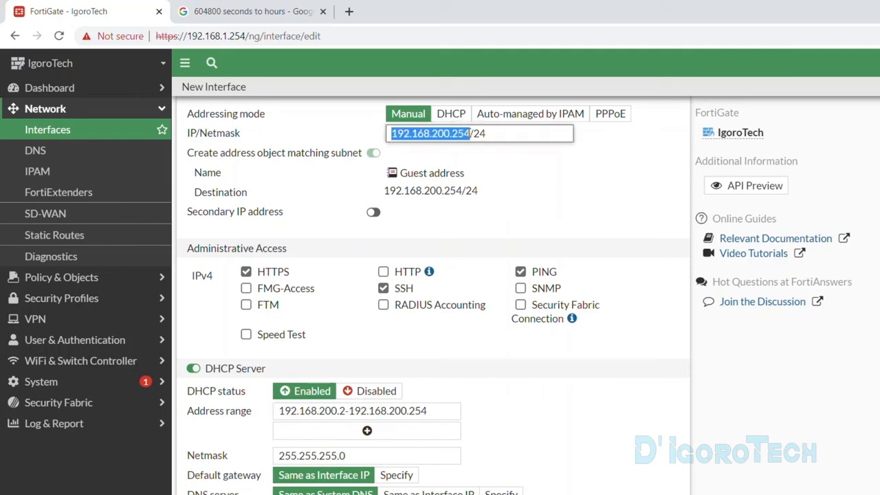
{"action": "left_click_drag", "start_coordinate": [423, 410], "coordinate": [431, 409]}
{"action": "type", "text": "3"}
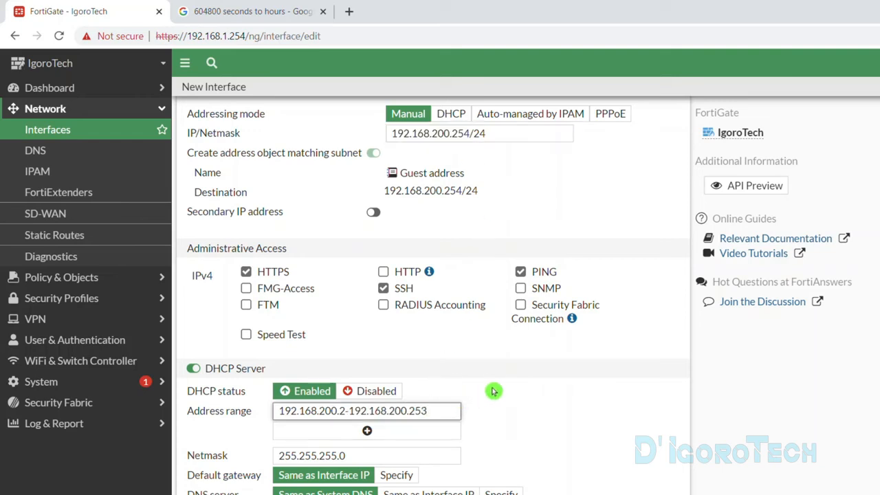
- Specify 8.8.8.8 as DNS server 1 and 1.1.1.1 as DNS server 2 for the Guest DHCP server
{"action": "scroll", "coordinate": [493, 330], "scroll_direction": "down", "scroll_amount": 2}
{"action": "left_click", "coordinate": [508, 313]}
{"action": "left_click", "coordinate": [367, 332]}
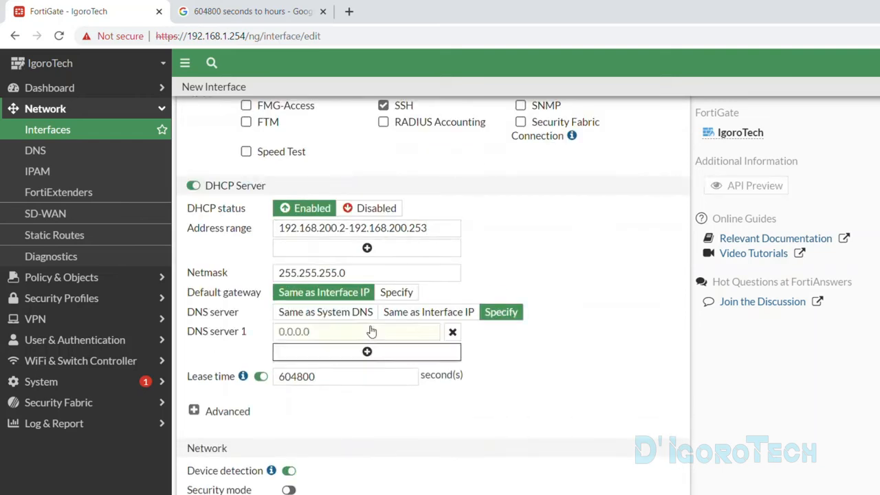
{"action": "type", "text": "8.8.8.8"}
{"action": "left_click", "coordinate": [354, 356]}
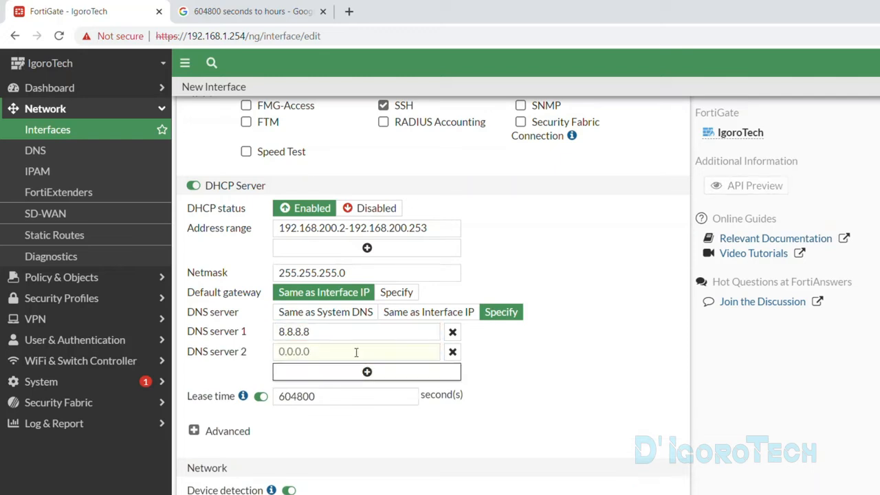
{"action": "type", "text": "1.1.1.1"}
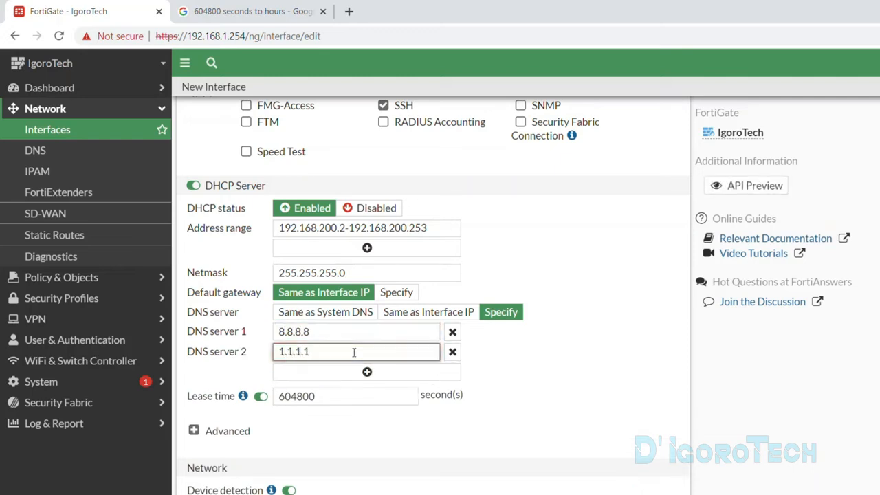
- Select the current DHCP lease time value, switch to the Google time converter, convert 4 hours to seconds and copy the result
{"action": "scroll", "coordinate": [353, 352], "scroll_direction": "down", "scroll_amount": 1}
{"action": "left_click_drag", "start_coordinate": [337, 304], "coordinate": [260, 191]}
{"action": "left_click", "coordinate": [222, 19]}
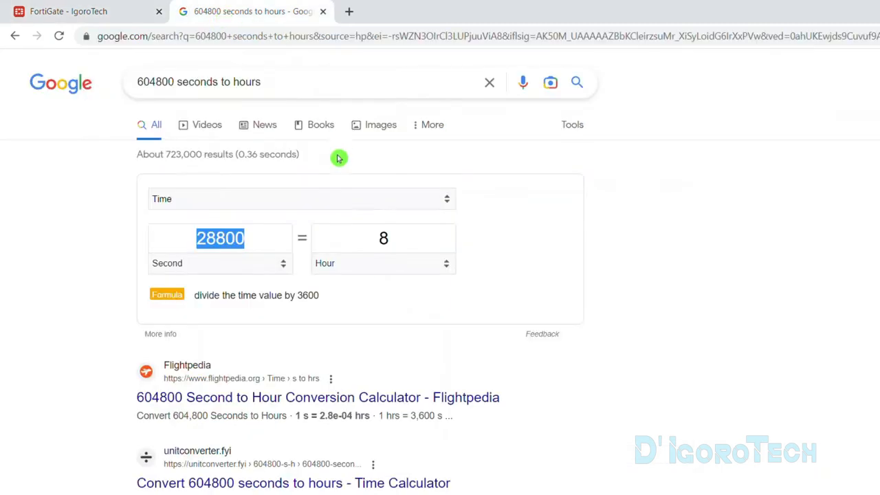
{"action": "double_click", "coordinate": [386, 235]}
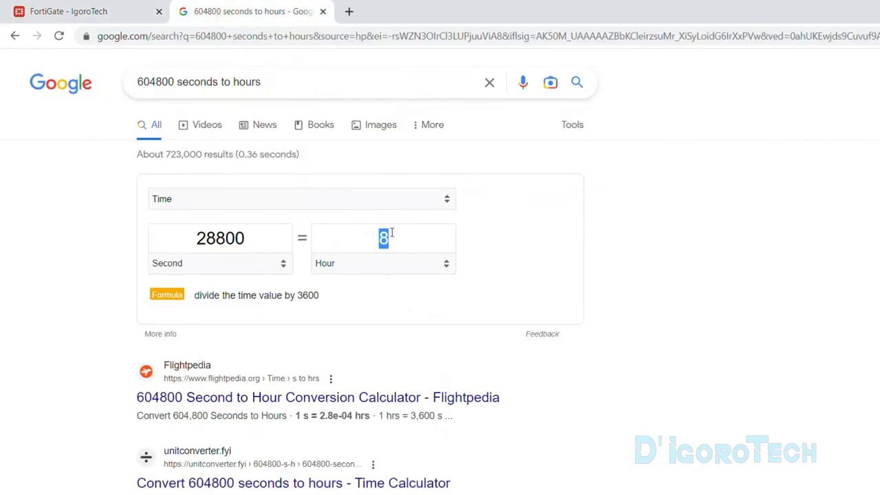
{"action": "type", "text": "4"}
{"action": "double_click", "coordinate": [235, 238]}
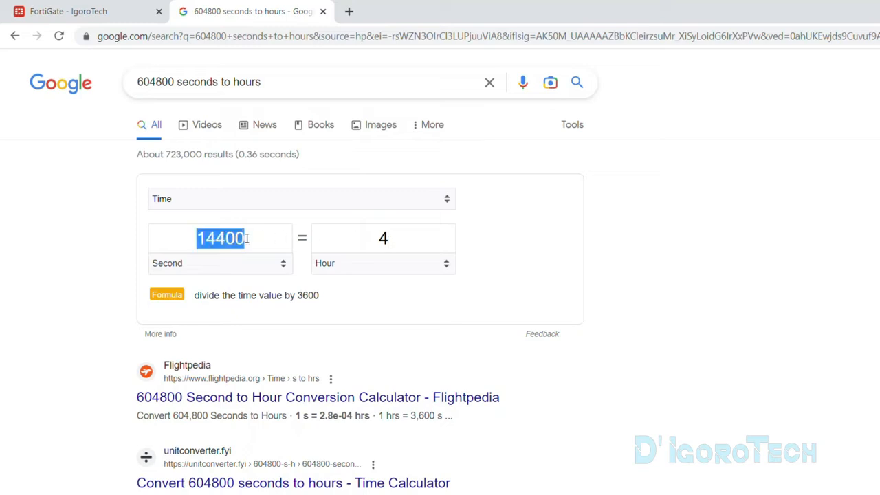
{"action": "left_click", "coordinate": [248, 238]}
{"action": "left_click_drag", "start_coordinate": [247, 238], "coordinate": [167, 239]}
{"action": "key", "text": "ctrl+c"}
- Back in FortiGate, set the Guest DHCP lease time to 14400 seconds and save the new VLAN interface
{"action": "left_click", "coordinate": [107, 5]}
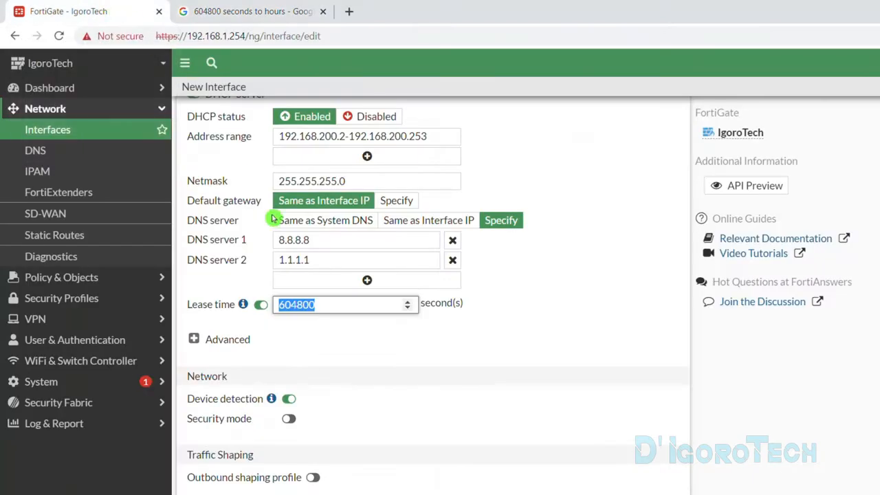
{"action": "key", "text": "ctrl+v"}
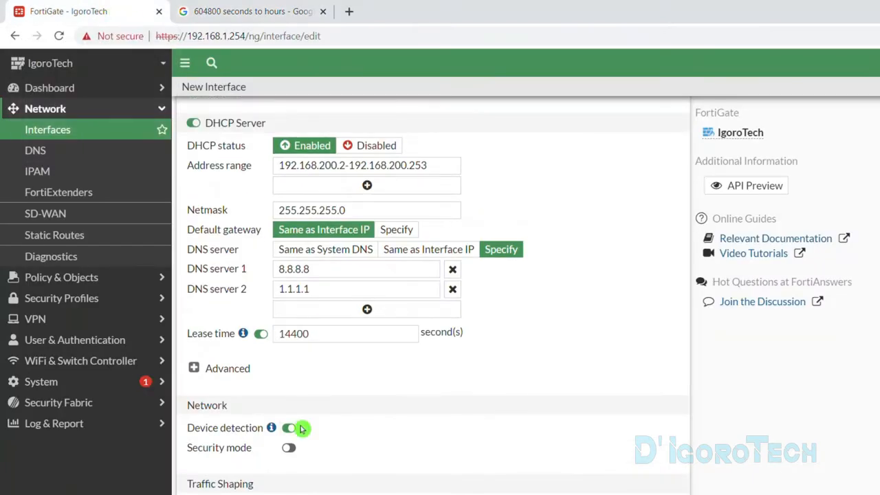
{"action": "scroll", "coordinate": [301, 426], "scroll_direction": "down", "scroll_amount": 1}
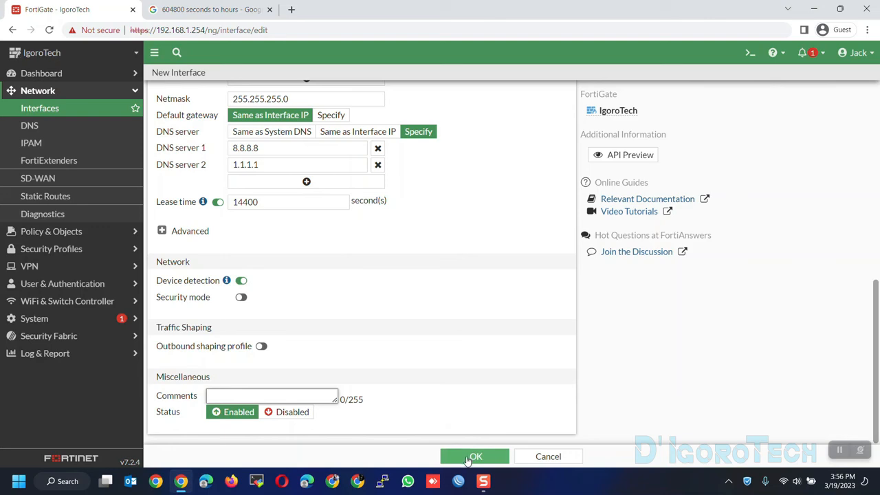
{"action": "left_click", "coordinate": [473, 456]}
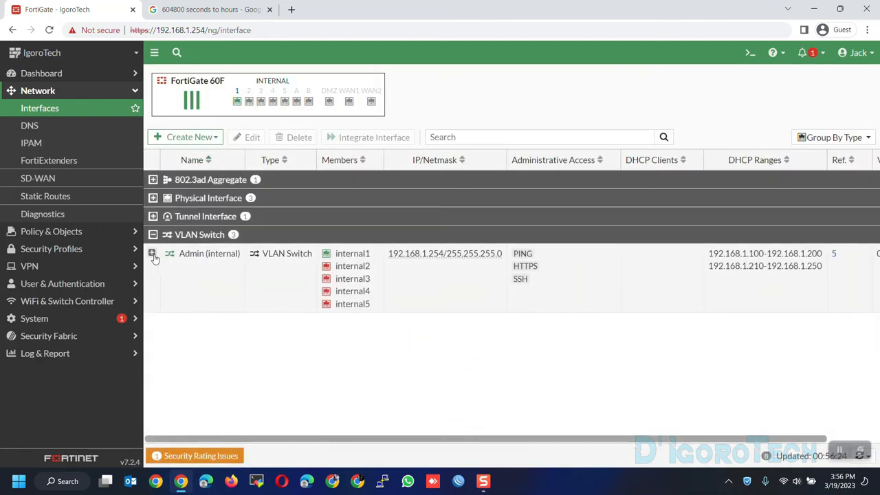
- Expand the Admin (internal) VLAN switch and review the Guest and Server VLAN entries, including the Guest IP/Netmask
{"action": "left_click", "coordinate": [152, 254]}
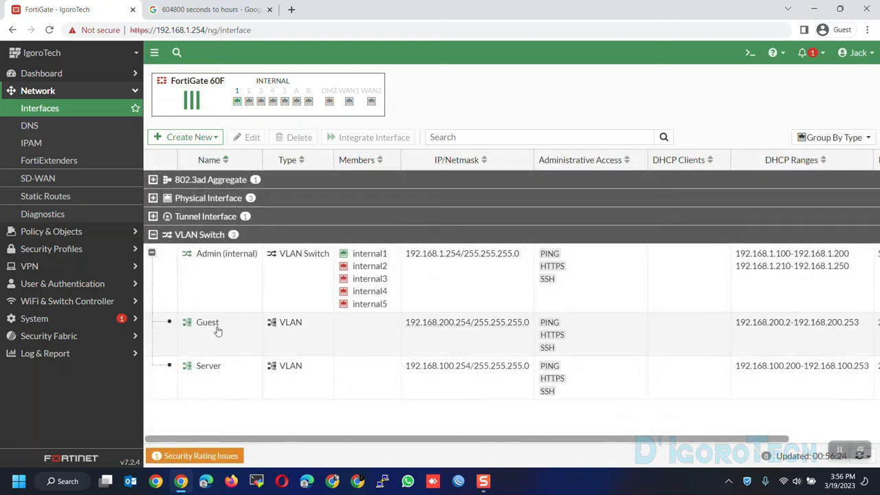
{"action": "left_click", "coordinate": [218, 332]}
{"action": "left_click", "coordinate": [223, 365]}
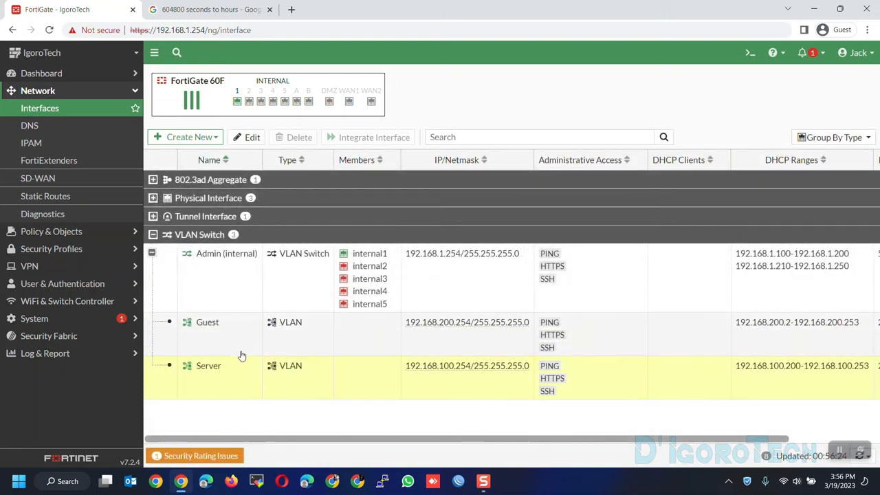
{"action": "left_click", "coordinate": [418, 331]}
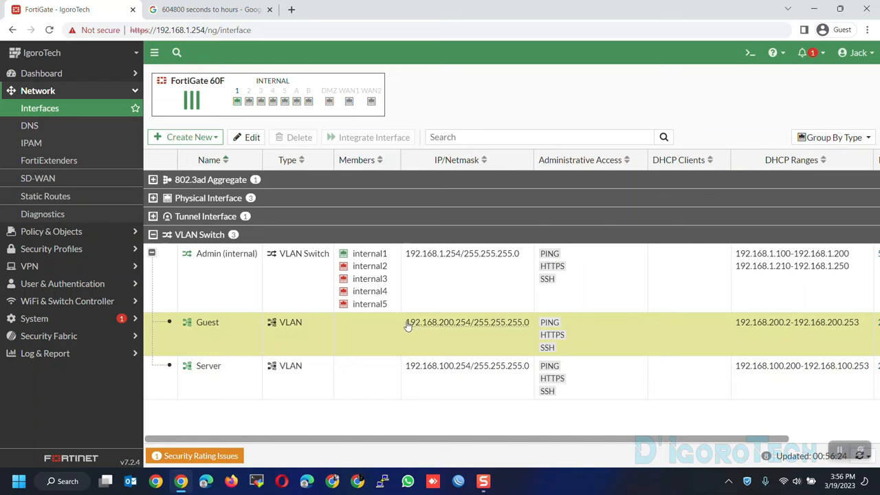
{"action": "left_click_drag", "start_coordinate": [406, 323], "coordinate": [472, 326]}
{"action": "left_click", "coordinate": [746, 335]}
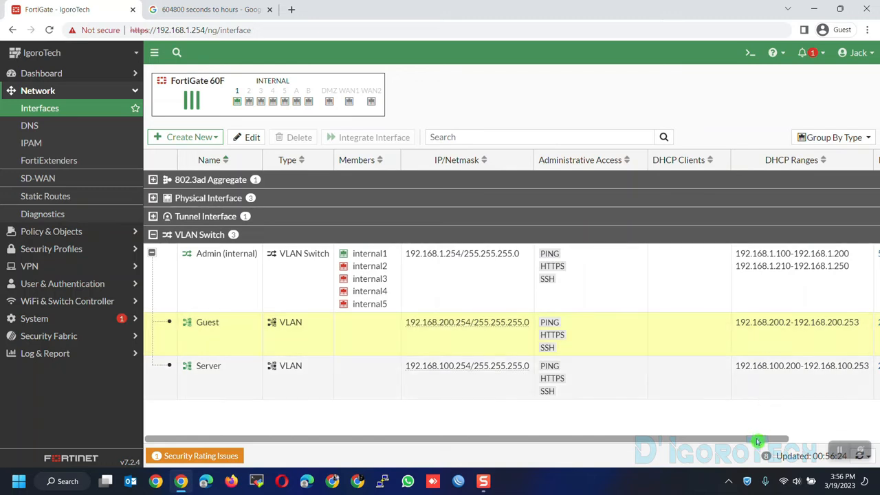
- Check the DHCP ranges and VLAN IDs of the Guest and Server VLANs, ending on the Admin (internal) entry
{"action": "left_click_drag", "start_coordinate": [757, 440], "coordinate": [848, 441]}
{"action": "left_click_drag", "start_coordinate": [632, 333], "coordinate": [761, 332]}
{"action": "left_click_drag", "start_coordinate": [819, 330], "coordinate": [840, 329]}
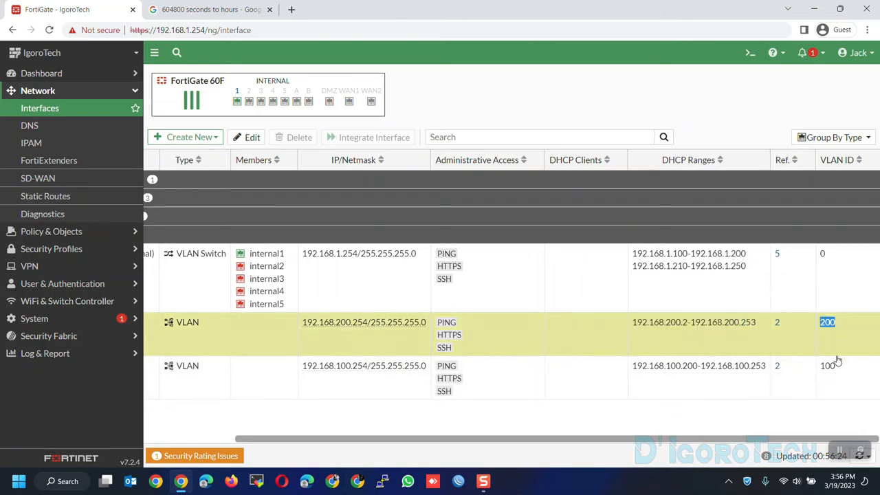
{"action": "left_click", "coordinate": [795, 393]}
{"action": "left_click", "coordinate": [579, 343]}
{"action": "left_click_drag", "start_coordinate": [597, 442], "coordinate": [314, 374]}
{"action": "left_click", "coordinate": [251, 309]}
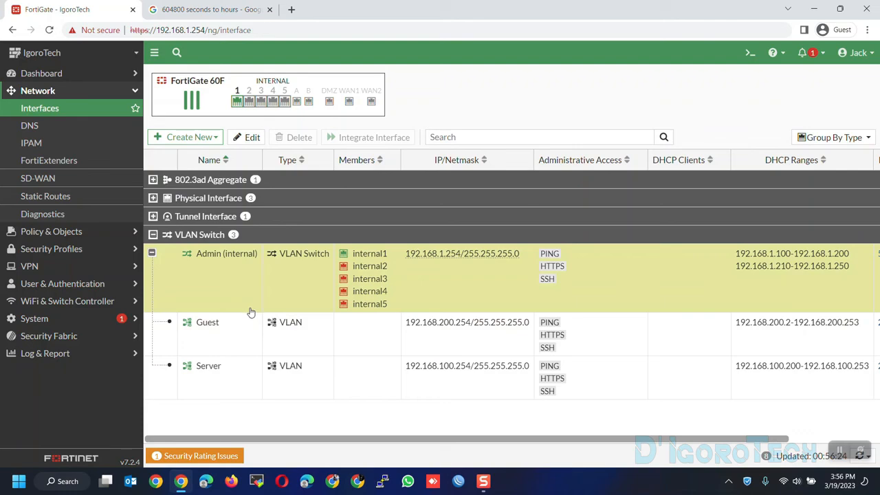